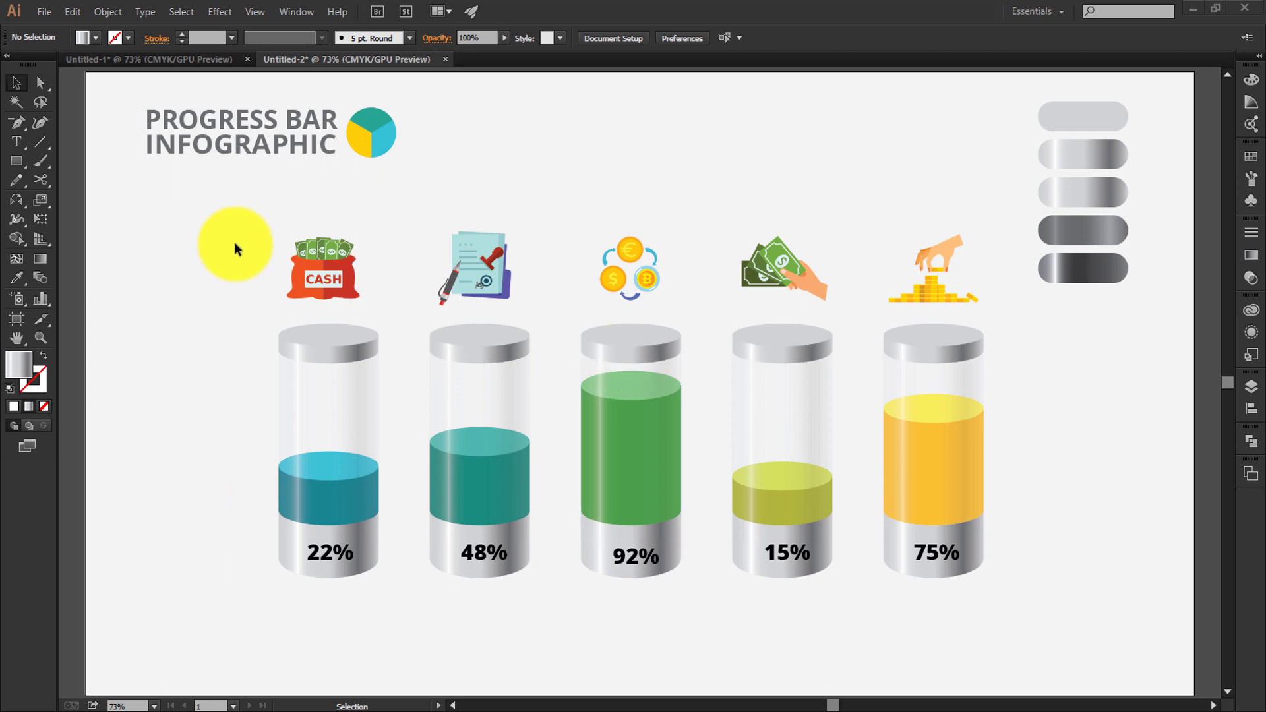
Inspect the infographic by selecting its icons, cylinders and the five grey gradient bars.
{"action": "left_click_drag", "start_coordinate": [235, 220], "coordinate": [1036, 622]}
{"action": "left_click", "coordinate": [1070, 529]}
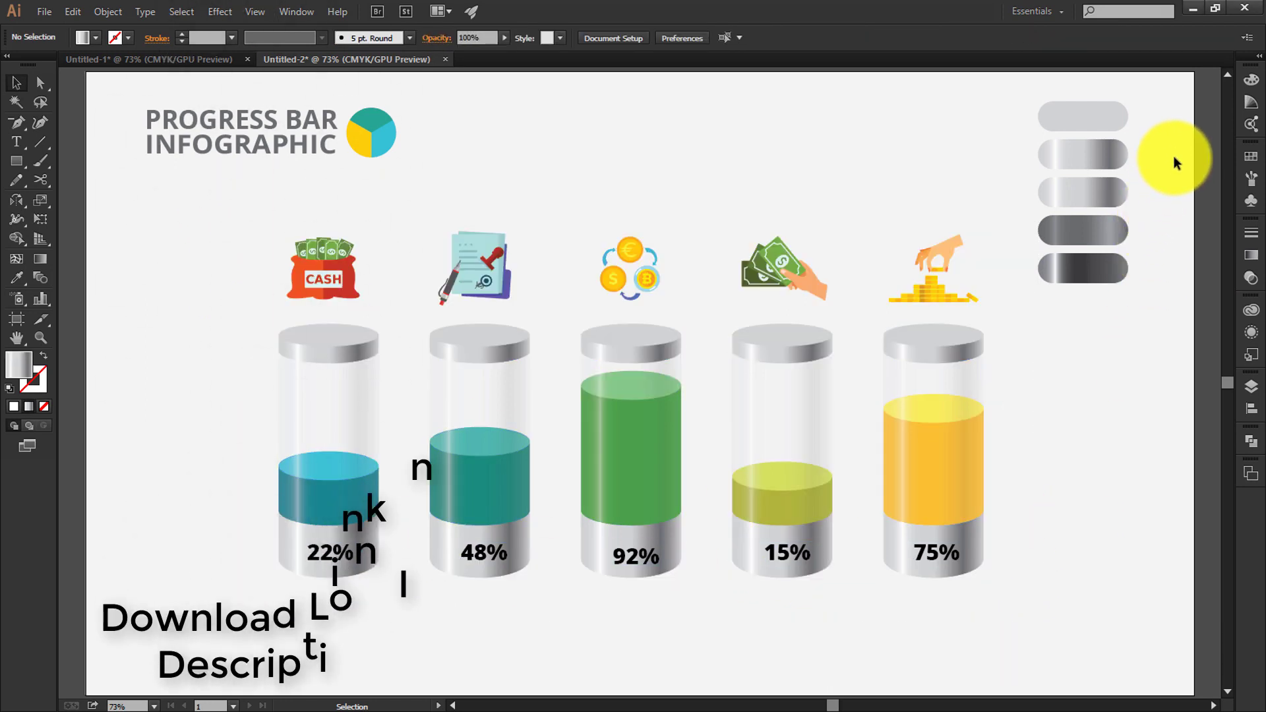
{"action": "left_click_drag", "start_coordinate": [1169, 103], "coordinate": [1026, 294]}
{"action": "left_click_drag", "start_coordinate": [1006, 86], "coordinate": [1159, 285]}
{"action": "left_click", "coordinate": [1159, 278]}
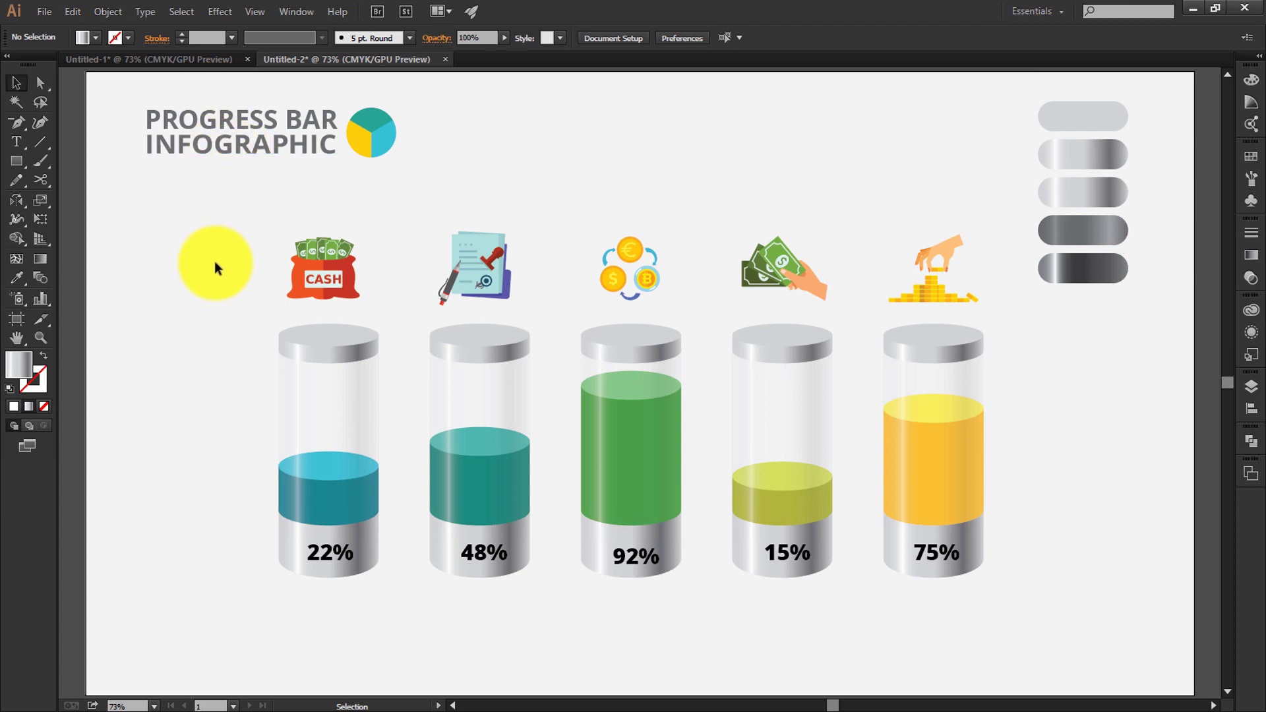
Inspect the first cylinder's top ellipse, base, 22% label and glass body, then go to Untitled-1.
{"action": "left_click", "coordinate": [318, 336]}
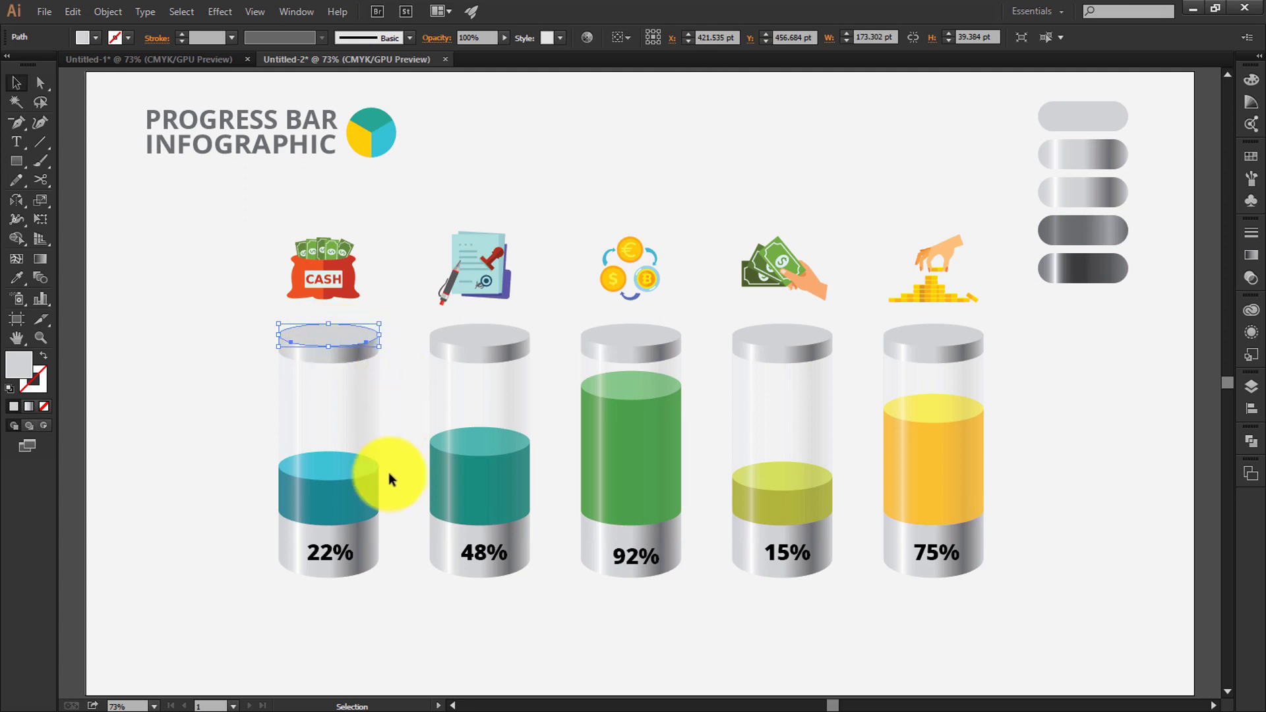
{"action": "left_click_drag", "start_coordinate": [384, 599], "coordinate": [268, 551]}
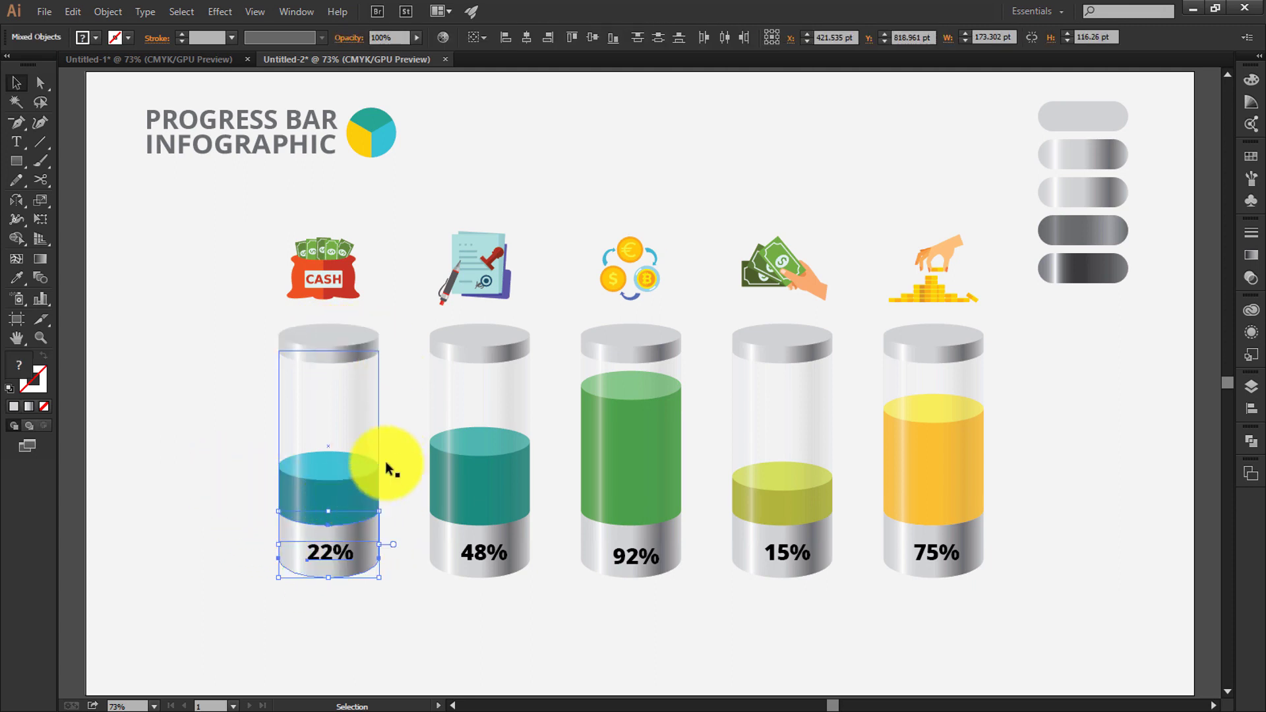
{"action": "left_click", "coordinate": [215, 383]}
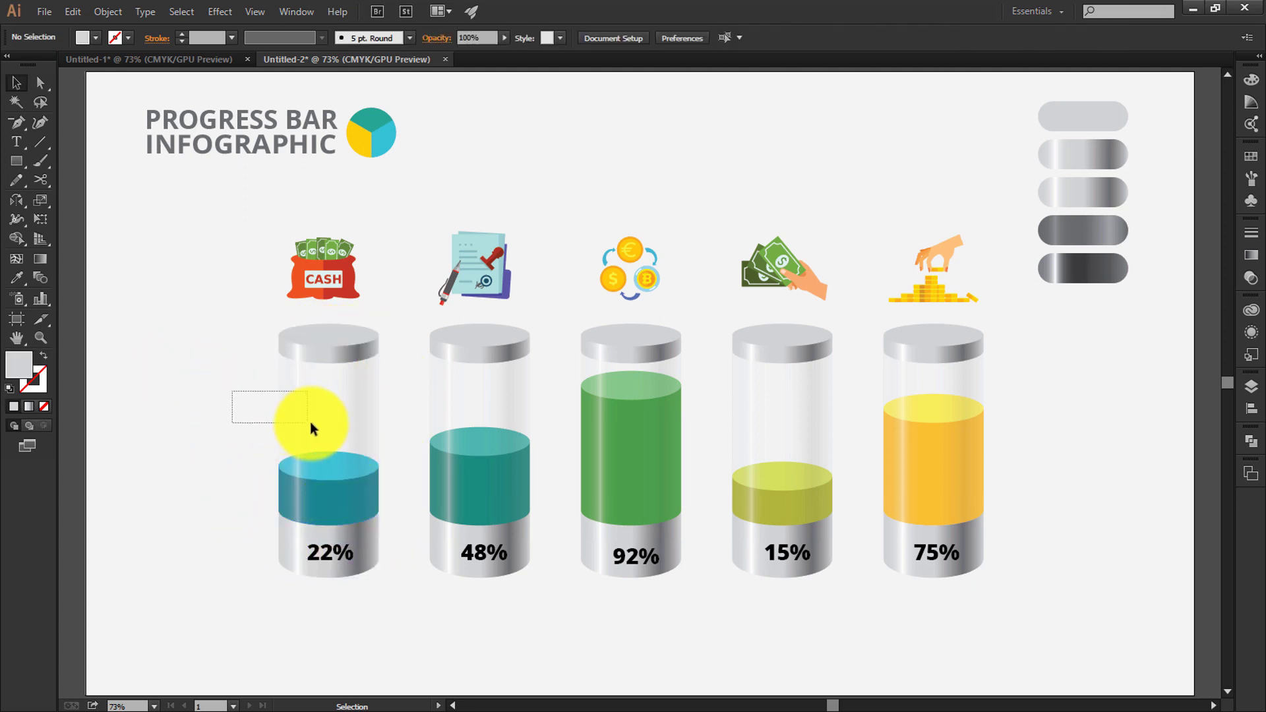
{"action": "left_click_drag", "start_coordinate": [221, 378], "coordinate": [323, 430]}
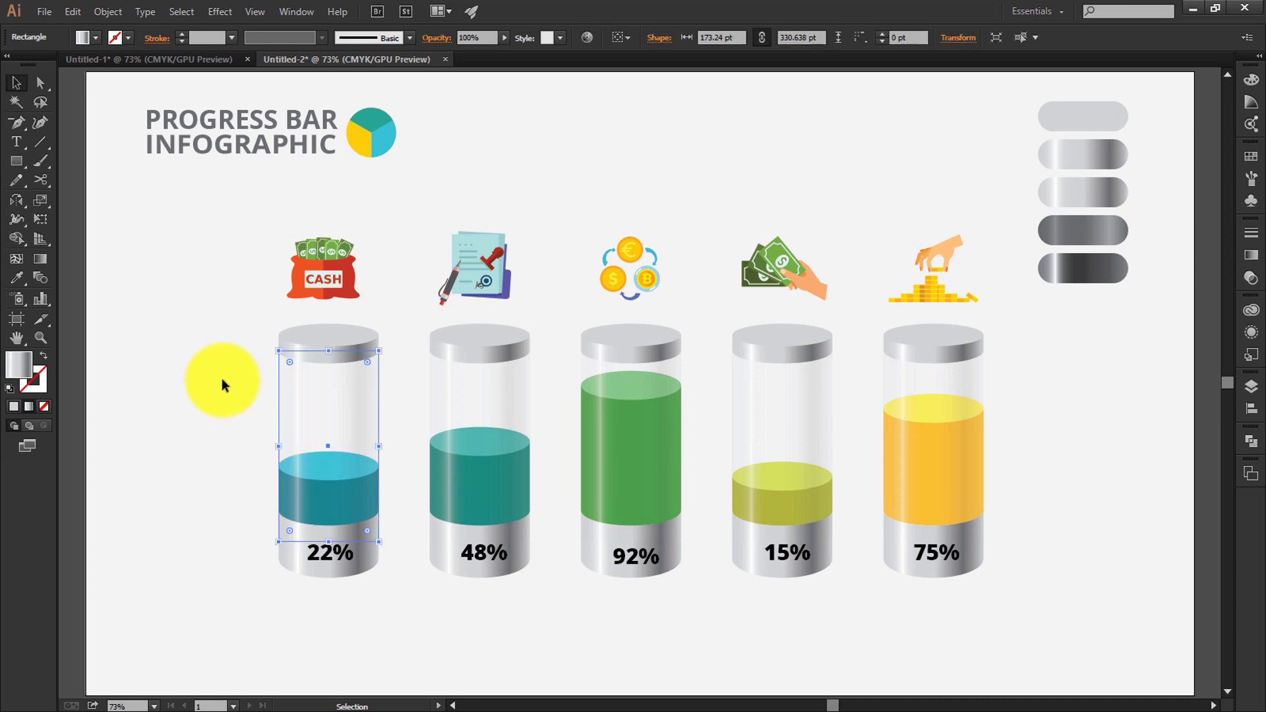
{"action": "left_click", "coordinate": [222, 377]}
{"action": "left_click", "coordinate": [311, 426]}
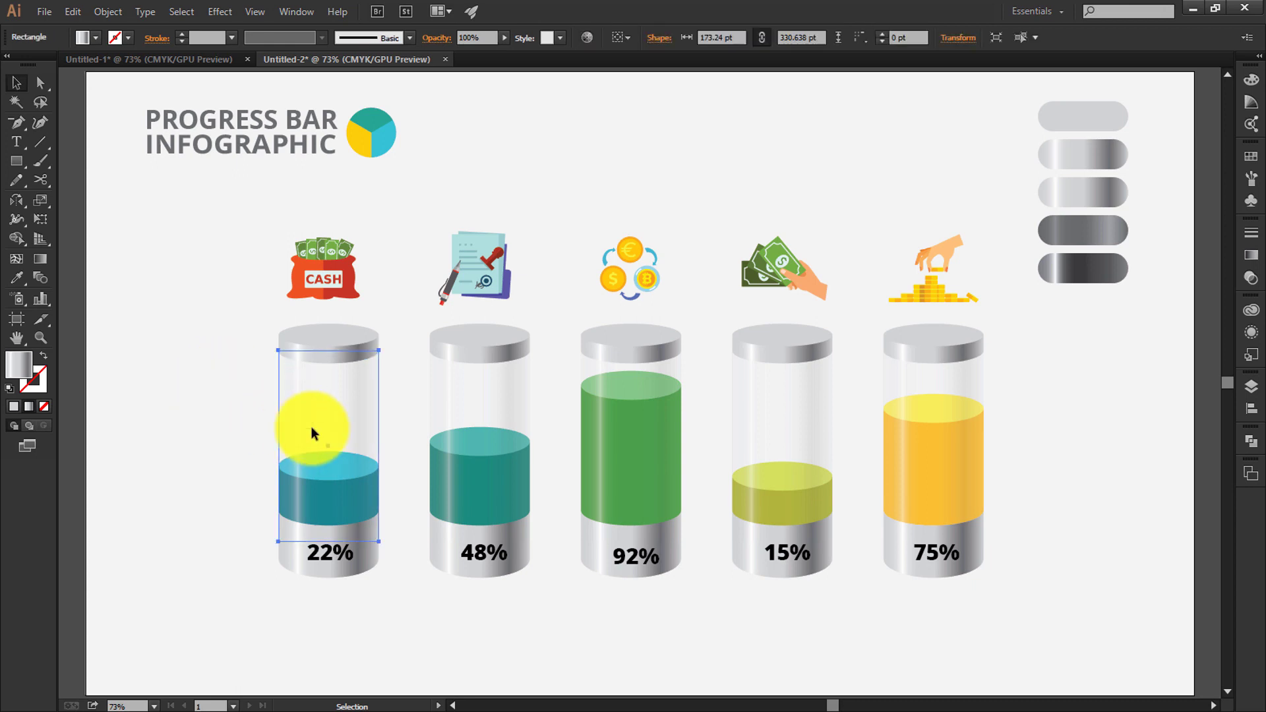
{"action": "left_click", "coordinate": [248, 401]}
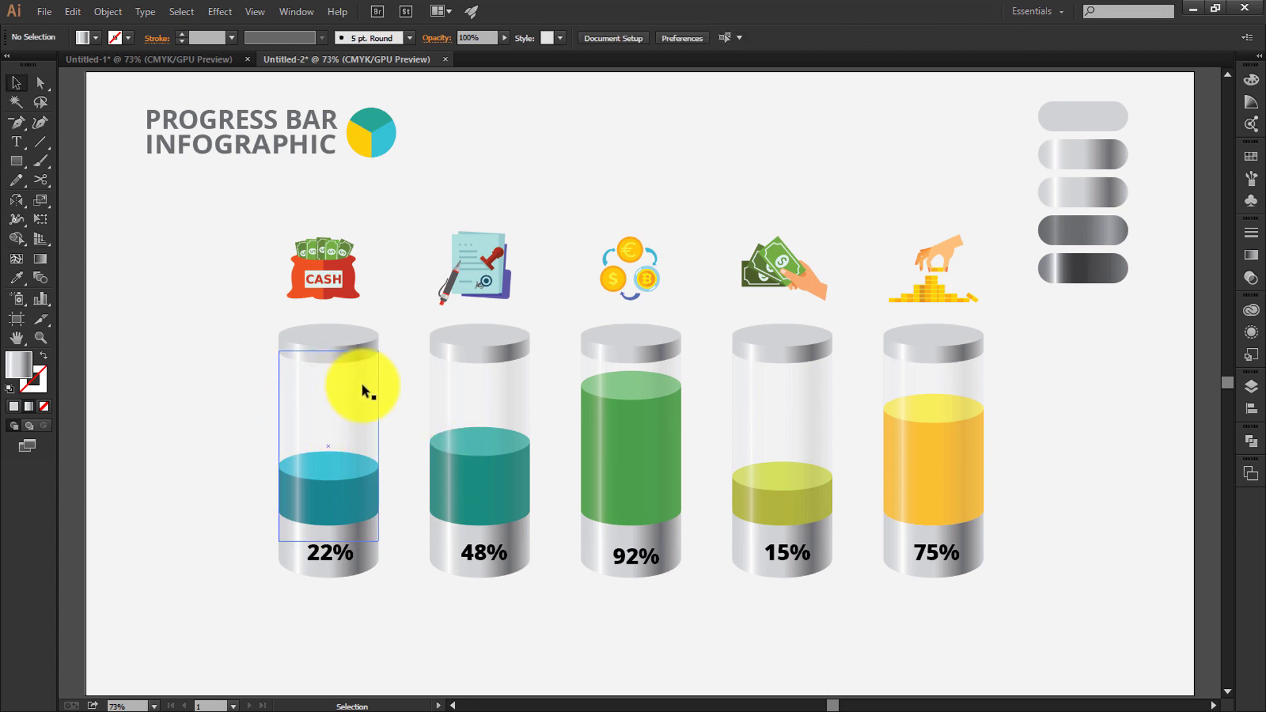
{"action": "left_click", "coordinate": [171, 59]}
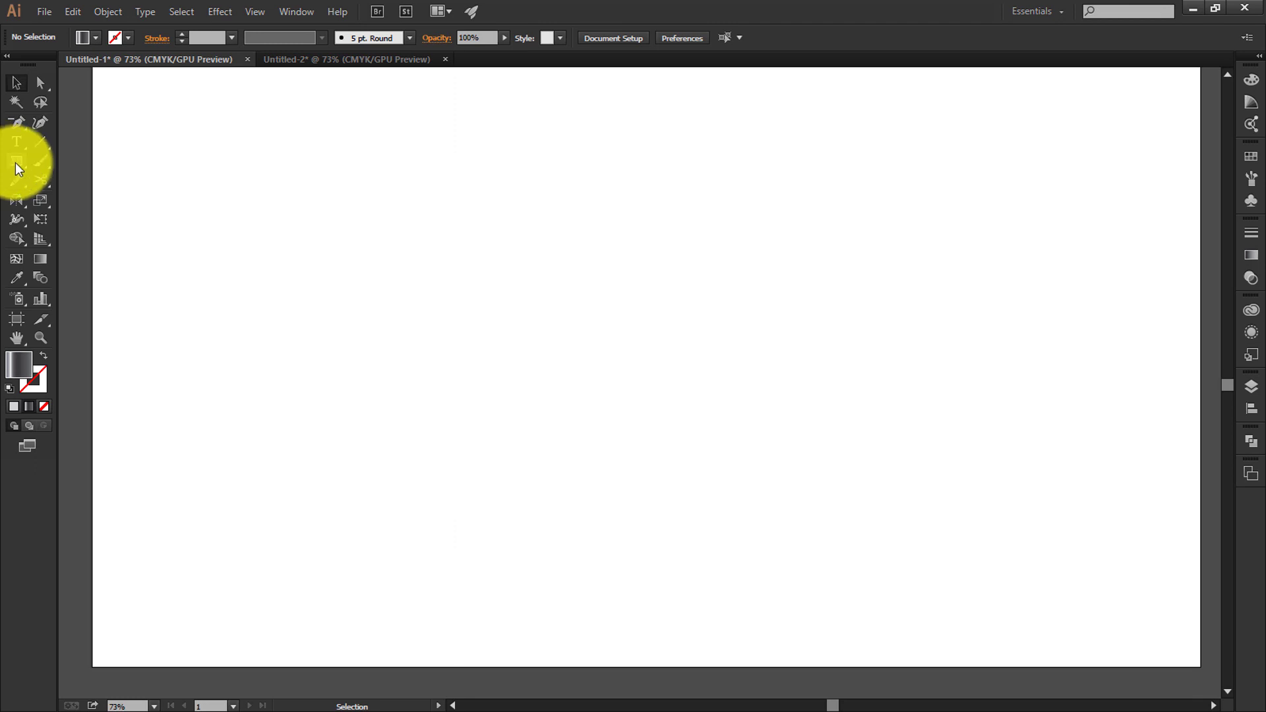
Draw a wide flat ellipse on the blank artboard and fill it brown.
{"action": "left_click_drag", "start_coordinate": [16, 169], "coordinate": [62, 194]}
{"action": "left_click_drag", "start_coordinate": [424, 288], "coordinate": [617, 346]}
{"action": "left_click", "coordinate": [89, 38]}
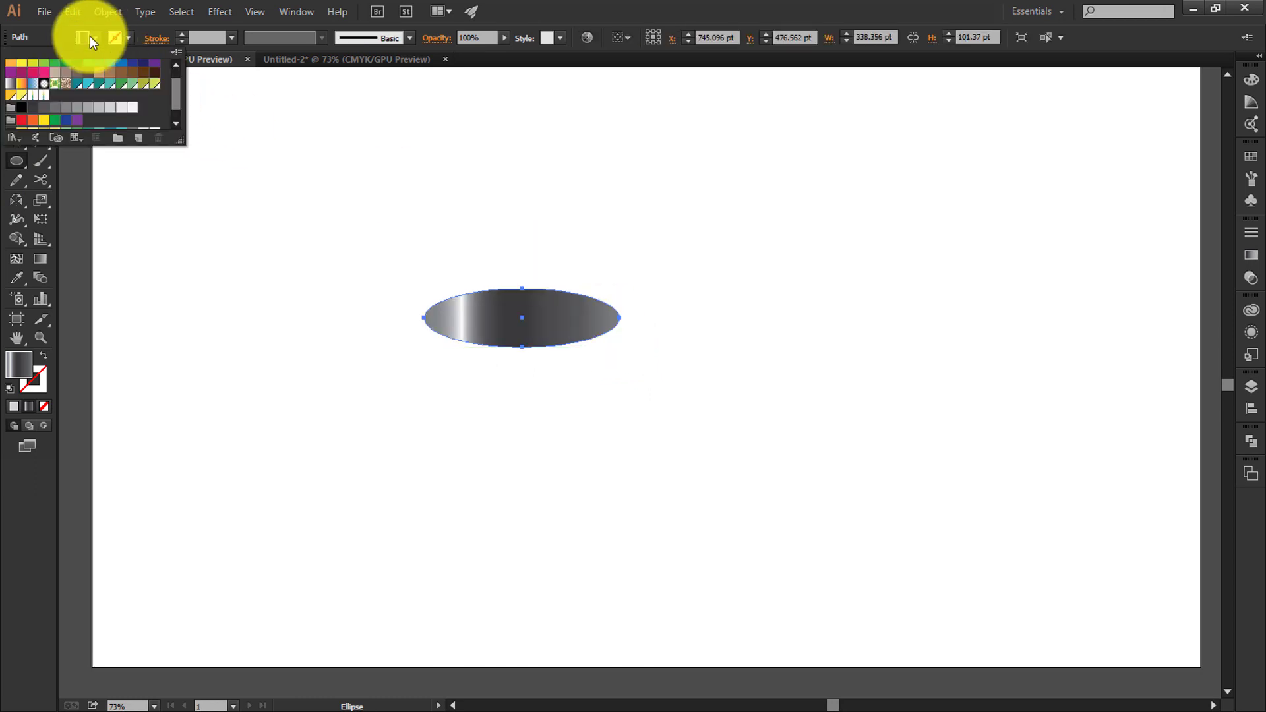
{"action": "left_click", "coordinate": [110, 73]}
{"action": "left_click", "coordinate": [542, 9]}
Raise the brown ellipse and place an identical copy level with it to the right.
{"action": "left_click", "coordinate": [38, 90]}
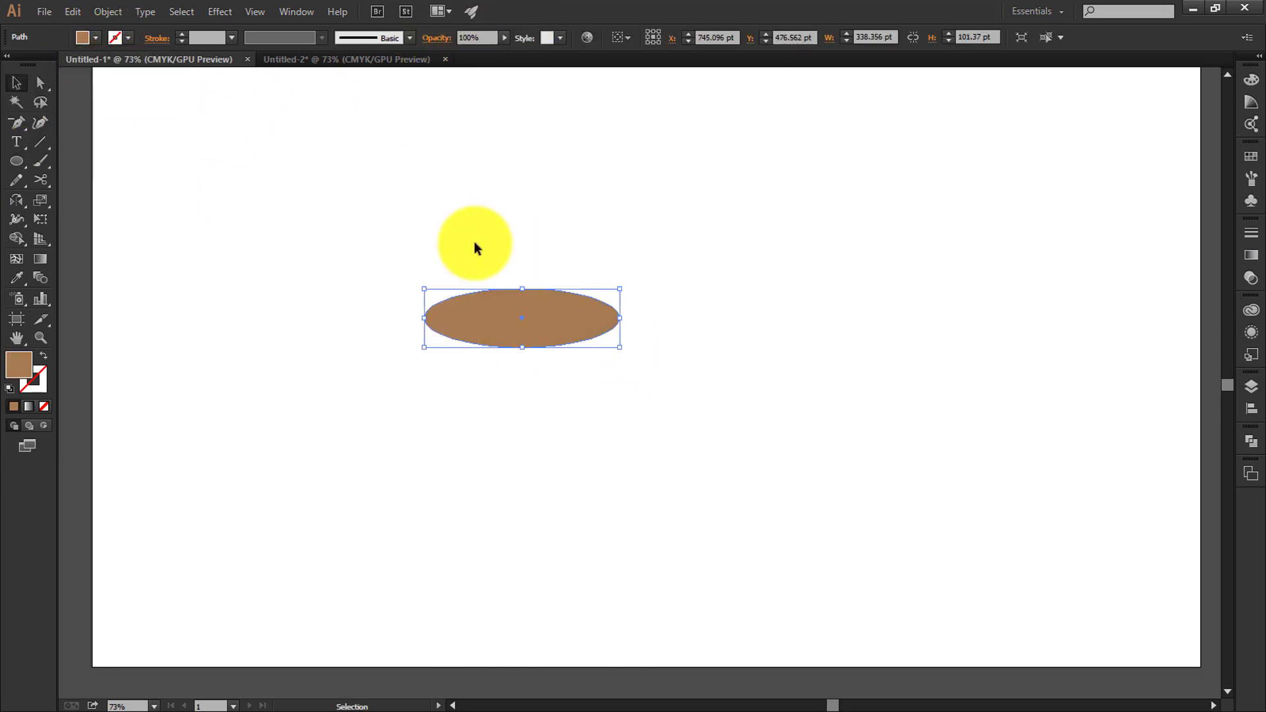
{"action": "left_click", "coordinate": [473, 241]}
{"action": "left_click_drag", "start_coordinate": [560, 311], "coordinate": [553, 279]}
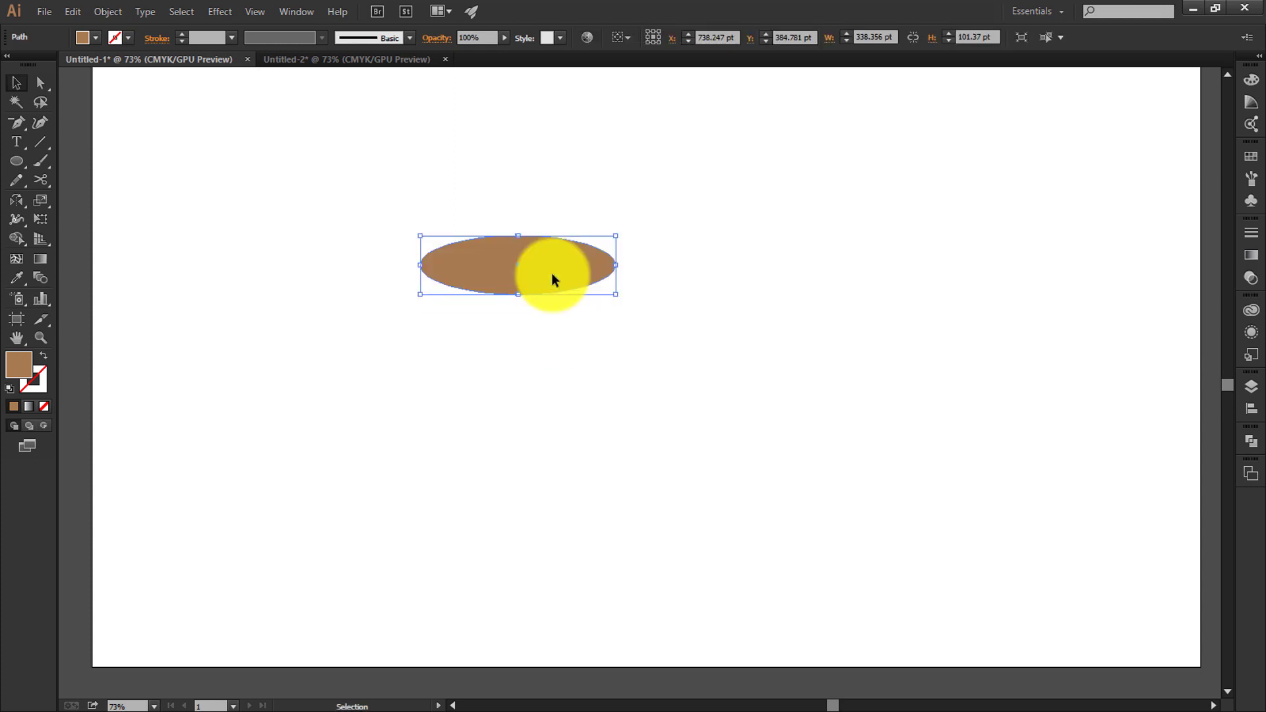
{"action": "left_click_drag", "start_coordinate": [552, 274], "coordinate": [887, 275]}
{"action": "left_click", "coordinate": [924, 152]}
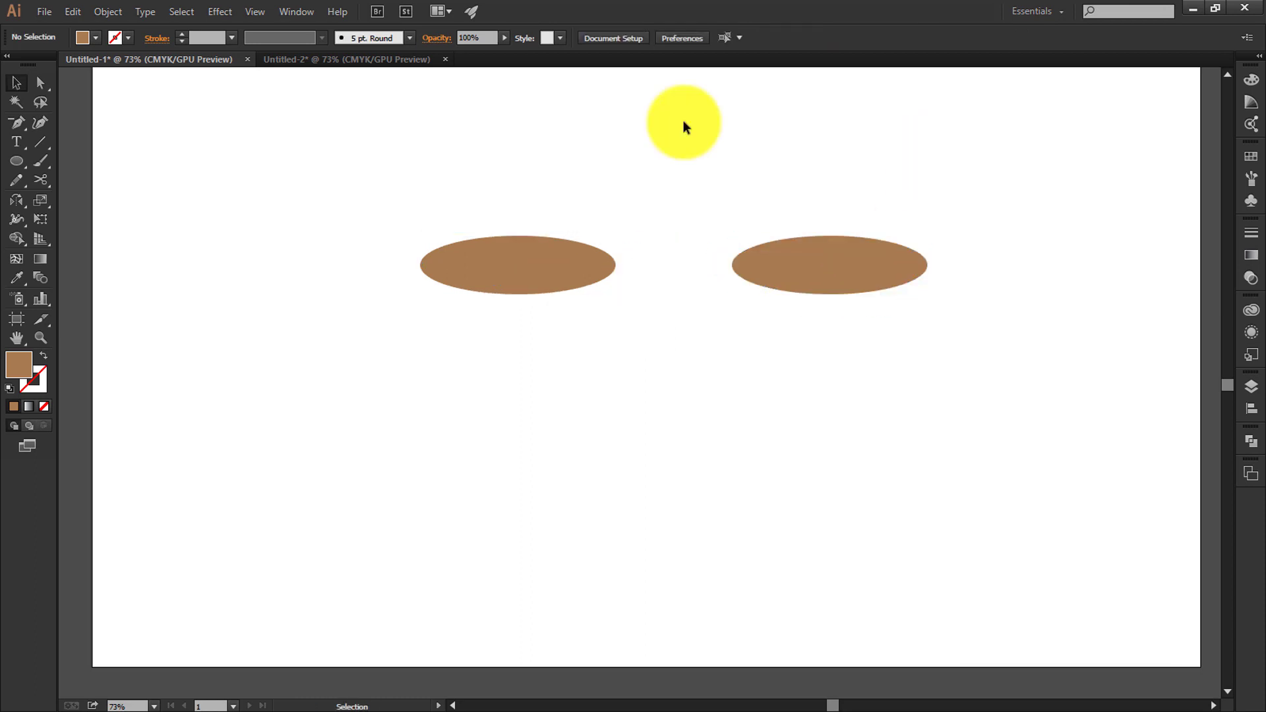
Draw a rectangle below the left ellipse and cut the ellipse out of its top with Shape Builder.
{"action": "left_click_drag", "start_coordinate": [24, 164], "coordinate": [86, 163]}
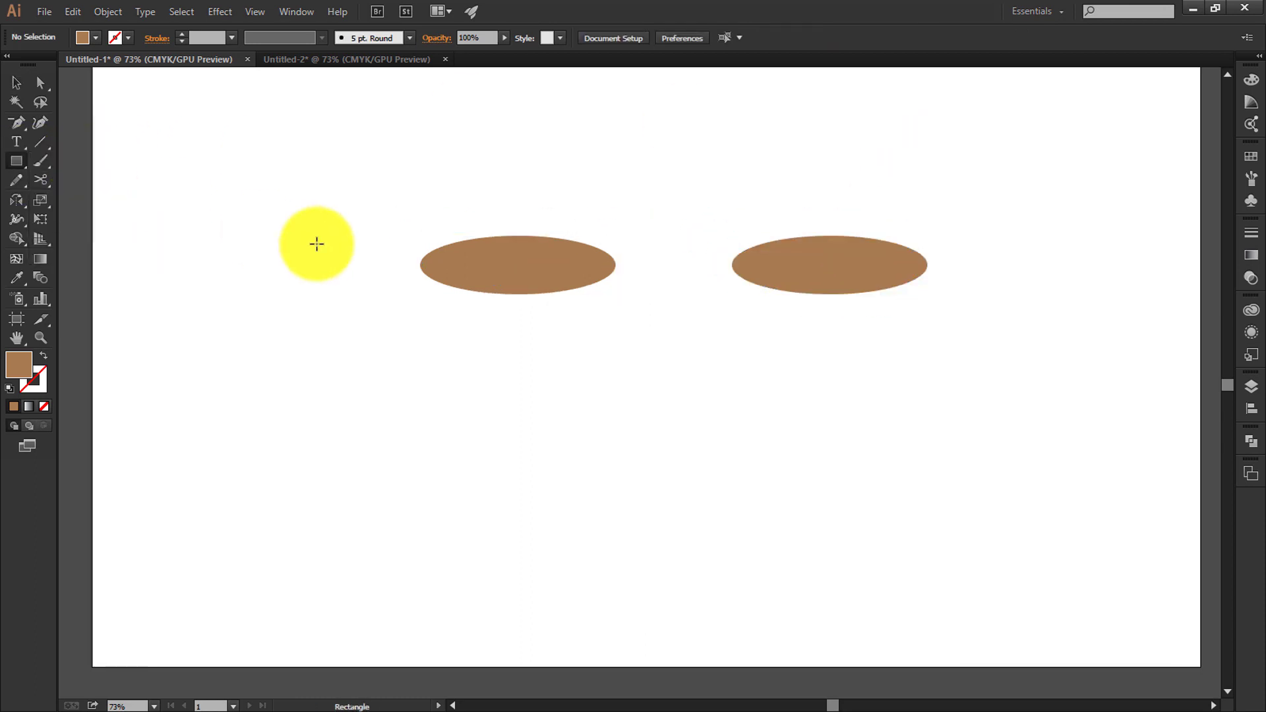
{"action": "left_click_drag", "start_coordinate": [421, 265], "coordinate": [616, 388]}
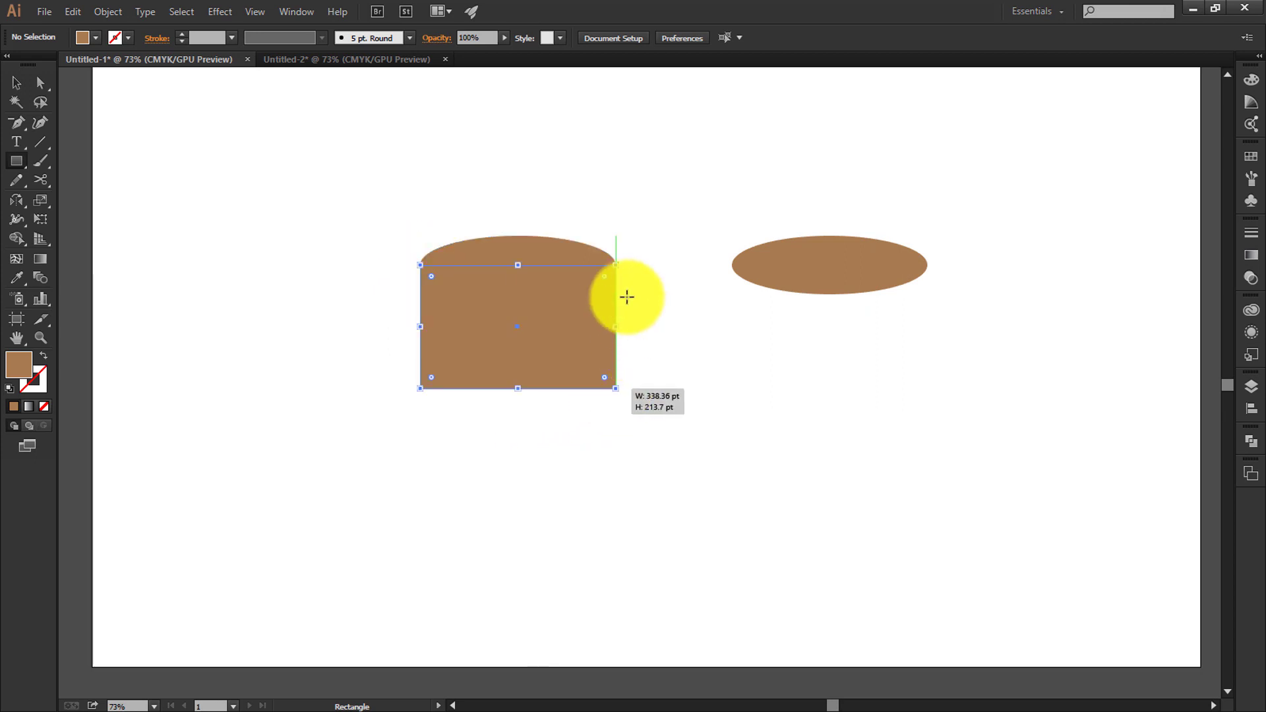
{"action": "left_click", "coordinate": [15, 83]}
{"action": "left_click", "coordinate": [377, 172]}
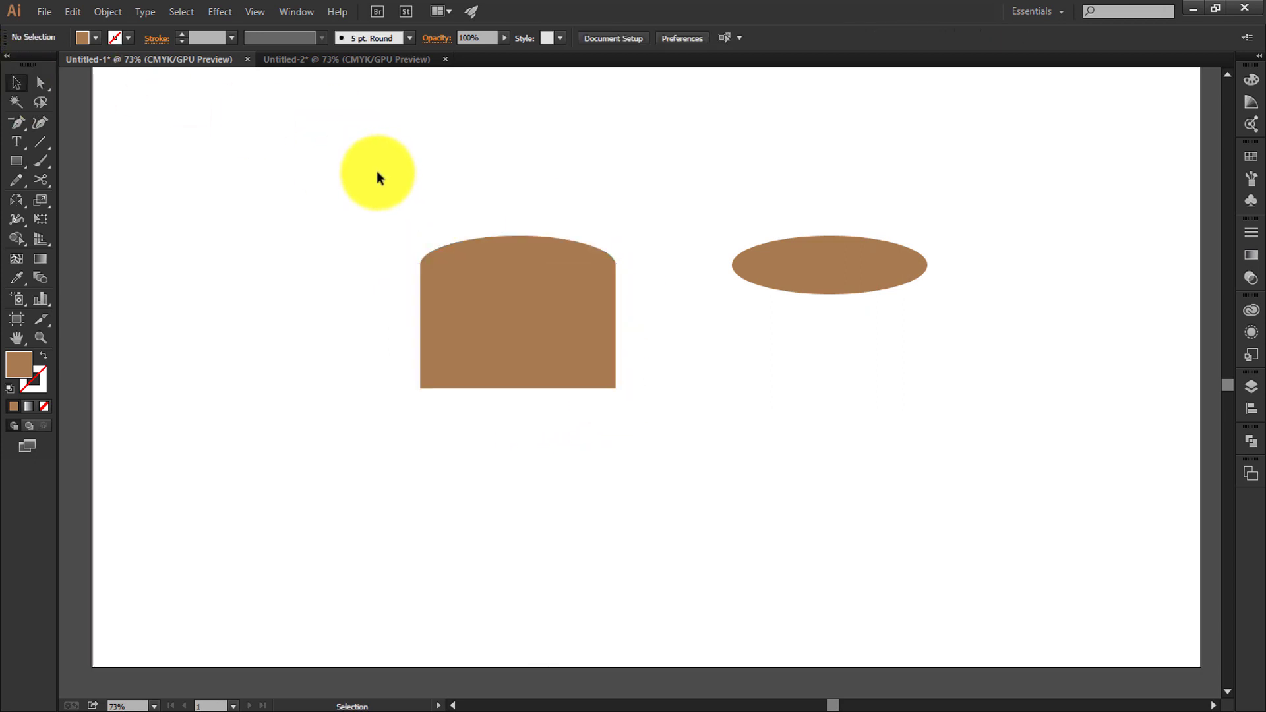
{"action": "left_click_drag", "start_coordinate": [400, 207], "coordinate": [518, 361]}
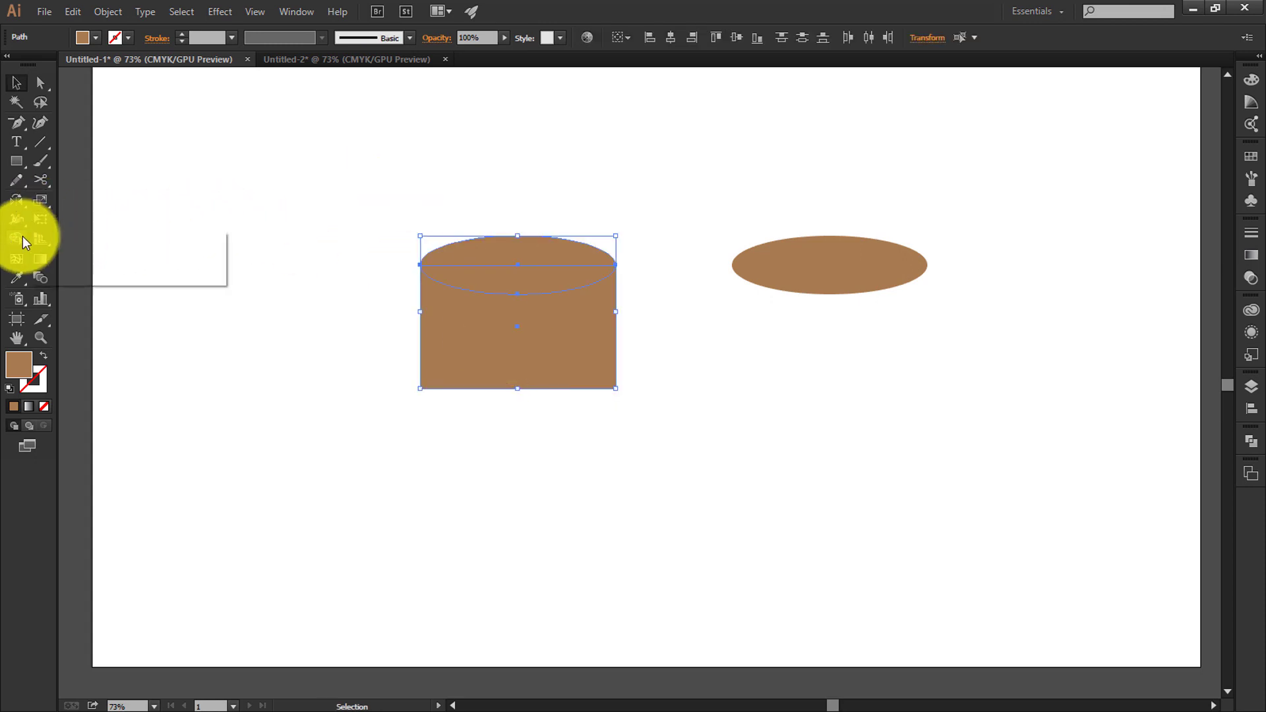
{"action": "left_click_drag", "start_coordinate": [23, 236], "coordinate": [85, 232]}
{"action": "left_click_drag", "start_coordinate": [528, 283], "coordinate": [535, 235], "text": "alt"}
Offset a copy of the curved shape downward and remove the lower region, leaving a curved band.
{"action": "key", "text": "v"}
{"action": "left_click", "coordinate": [473, 186]}
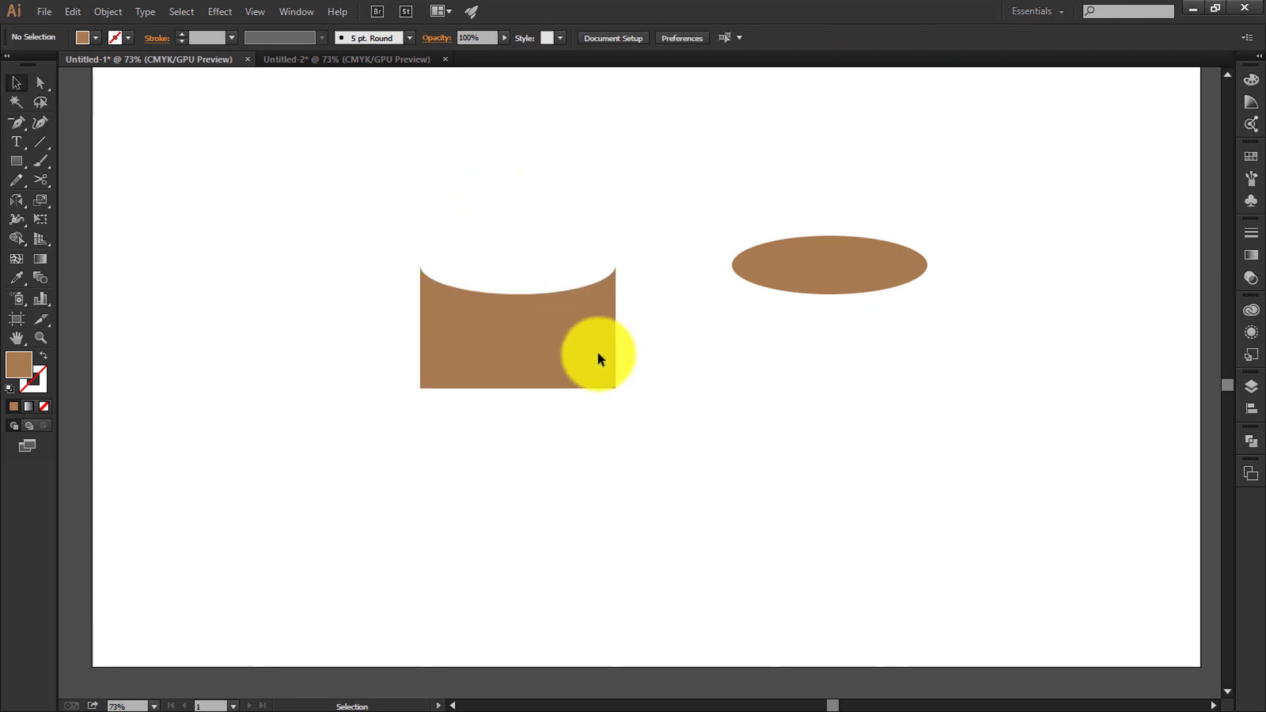
{"action": "left_click", "coordinate": [554, 327]}
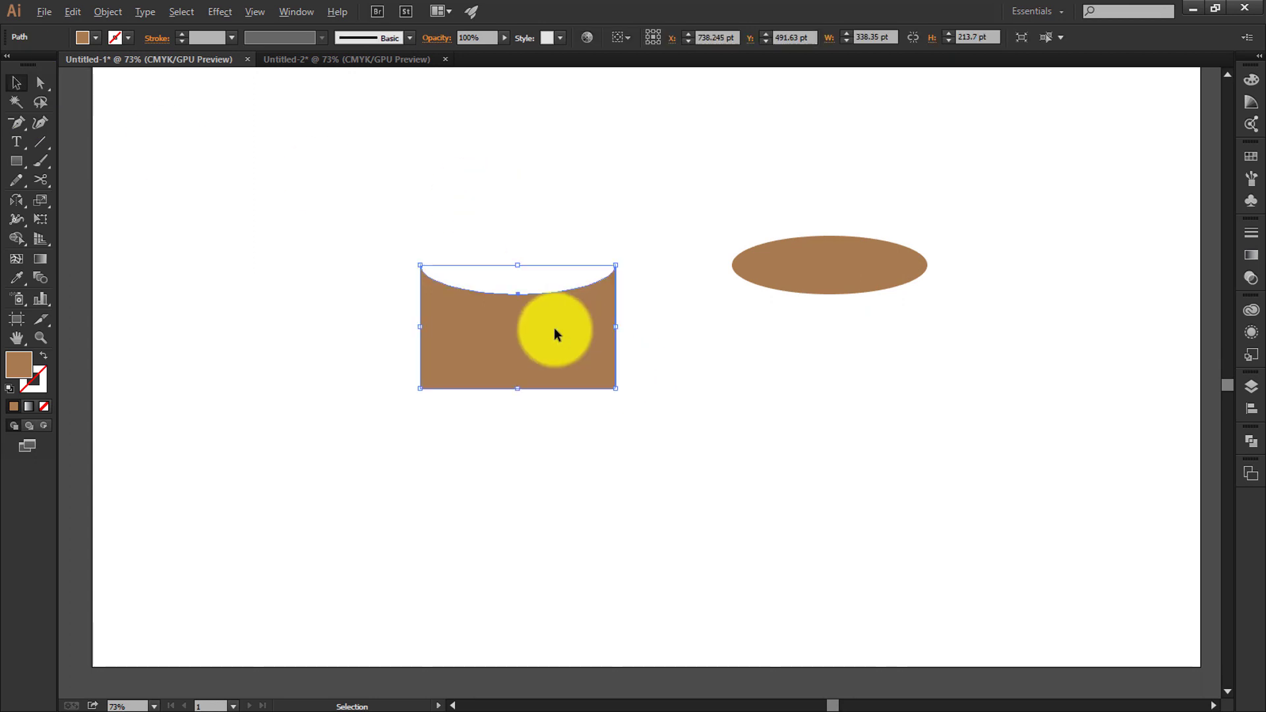
{"action": "left_click_drag", "start_coordinate": [554, 332], "coordinate": [552, 360]}
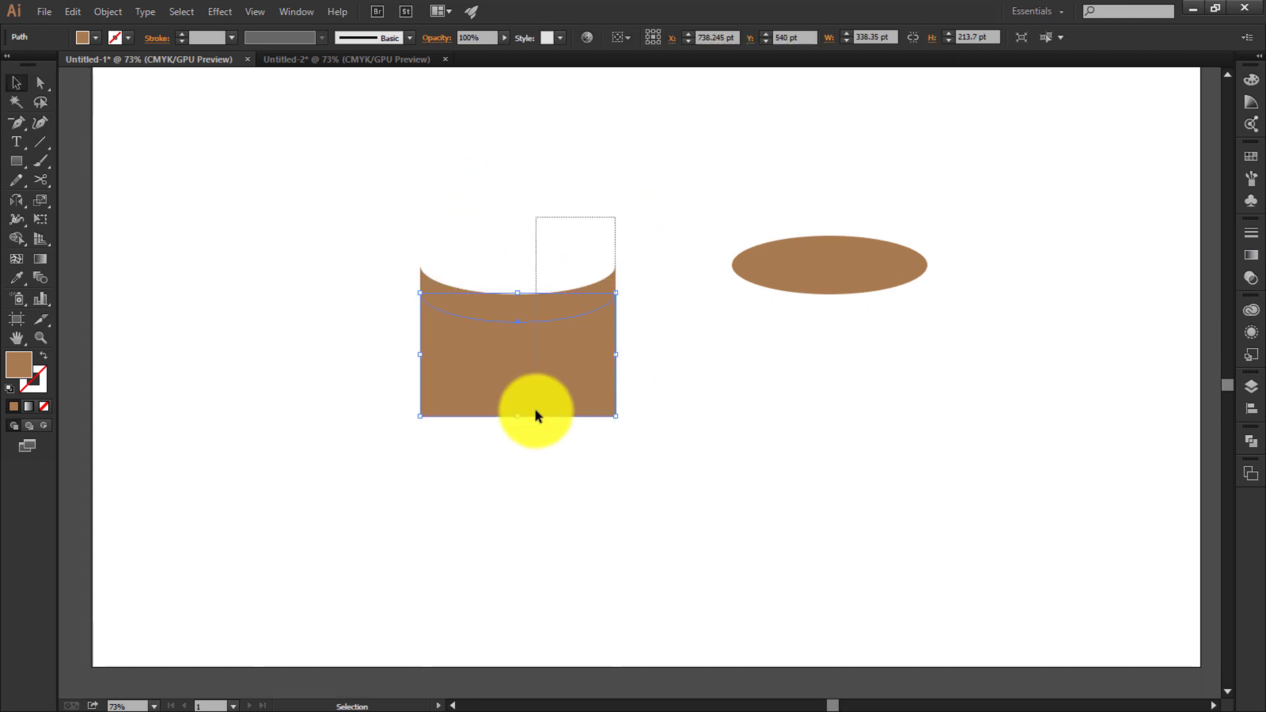
{"action": "key", "text": "ctrl+a"}
{"action": "left_click", "coordinate": [17, 239]}
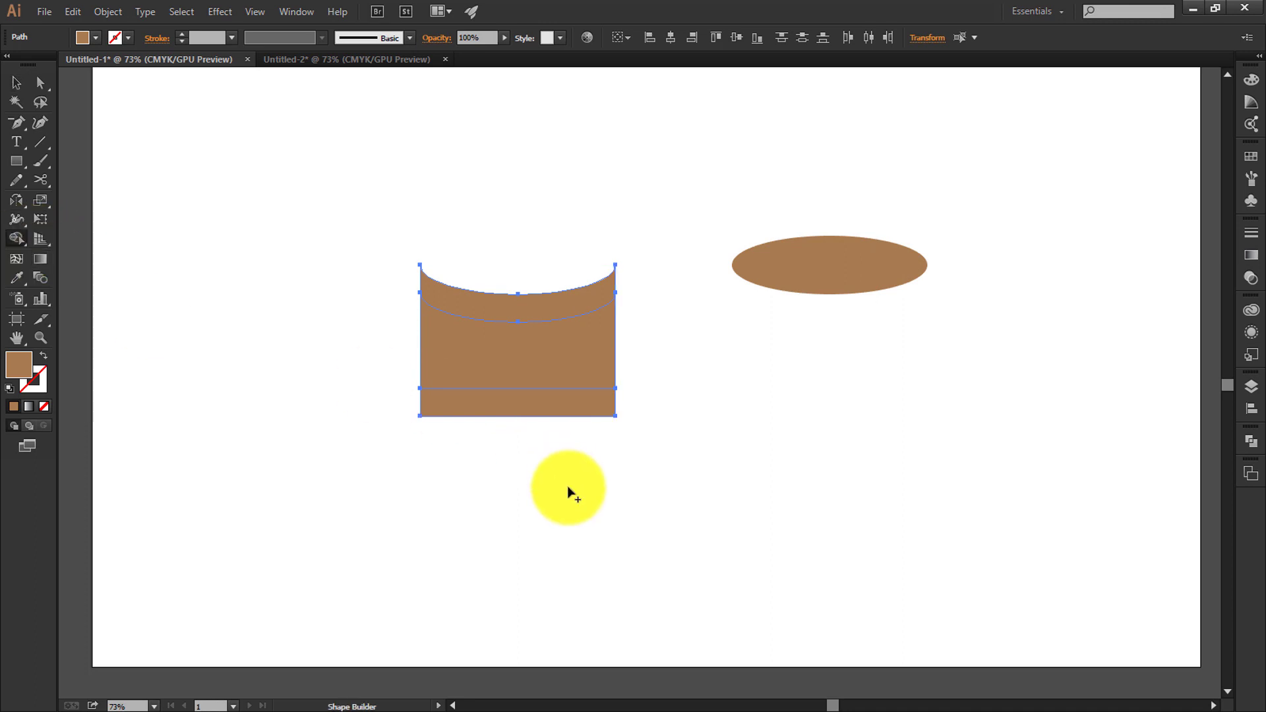
{"action": "left_click_drag", "start_coordinate": [568, 492], "coordinate": [557, 373]}
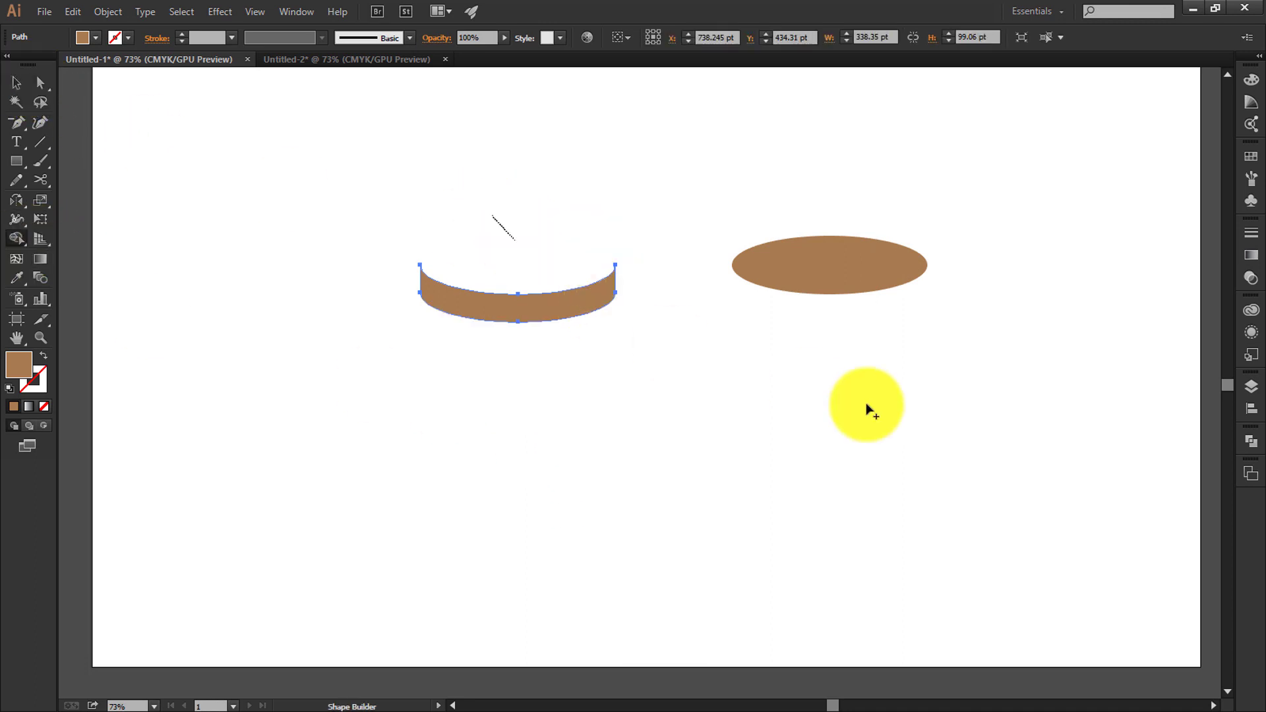
{"action": "left_click", "coordinate": [25, 89]}
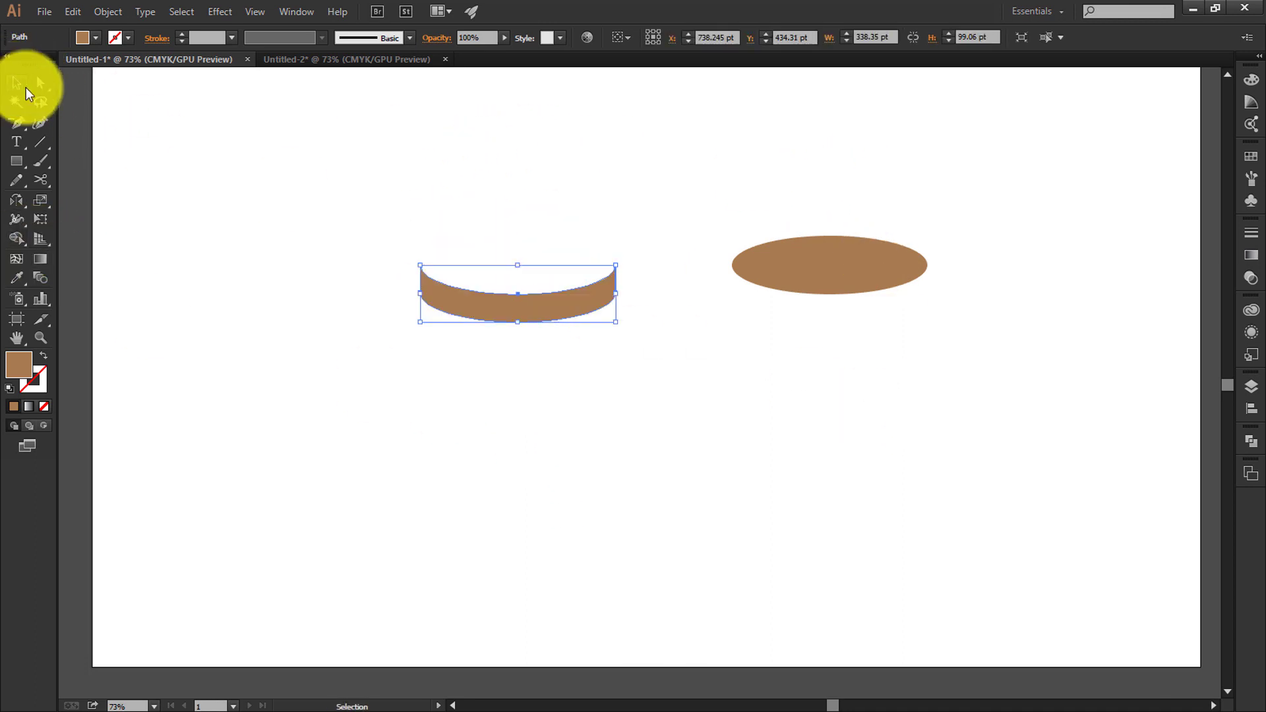
{"action": "left_click_drag", "start_coordinate": [396, 184], "coordinate": [904, 461]}
Centre the band under the ellipse, fill the top ellipse dark brown, and move the disc right.
{"action": "left_click", "coordinate": [670, 38]}
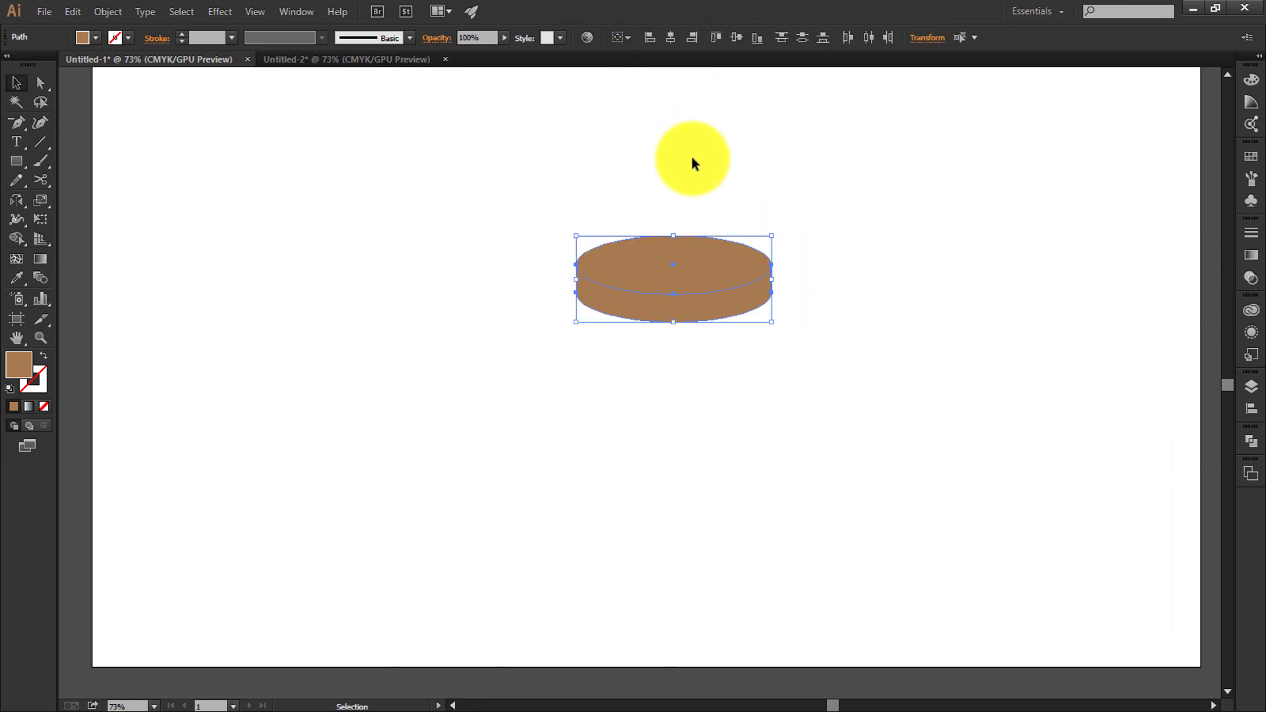
{"action": "left_click", "coordinate": [691, 158]}
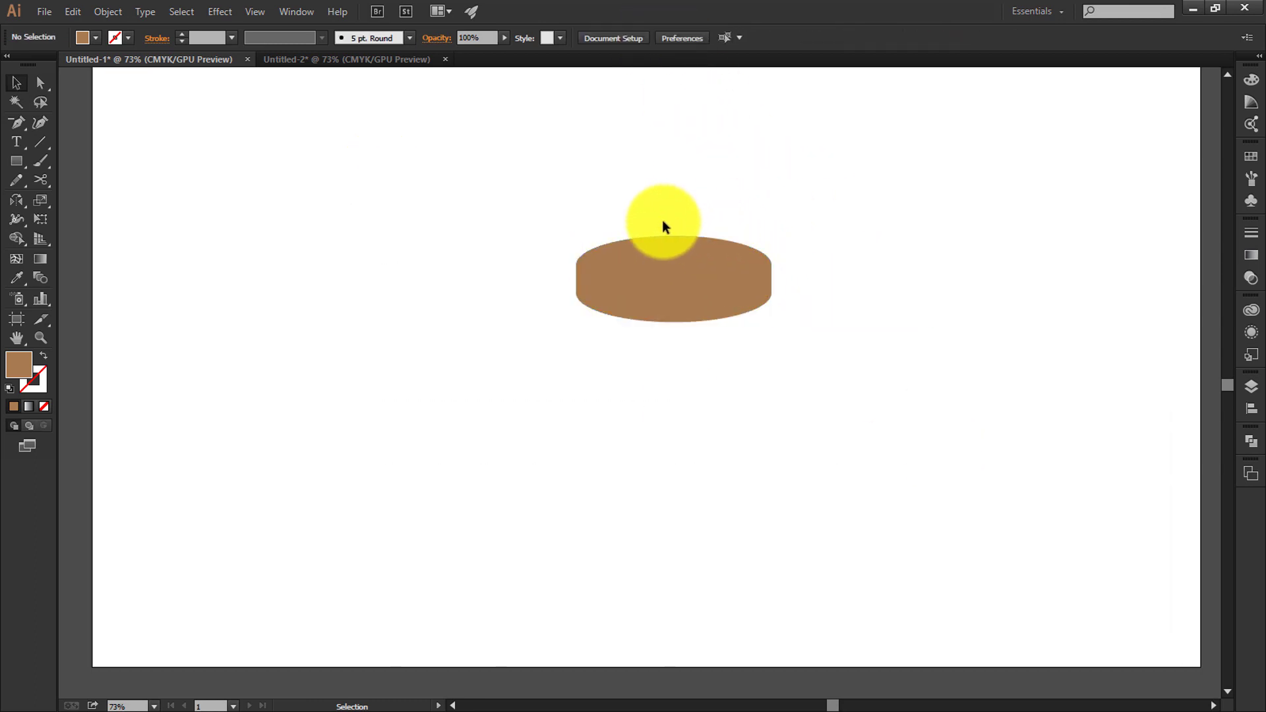
{"action": "left_click", "coordinate": [721, 264]}
{"action": "left_click", "coordinate": [86, 37]}
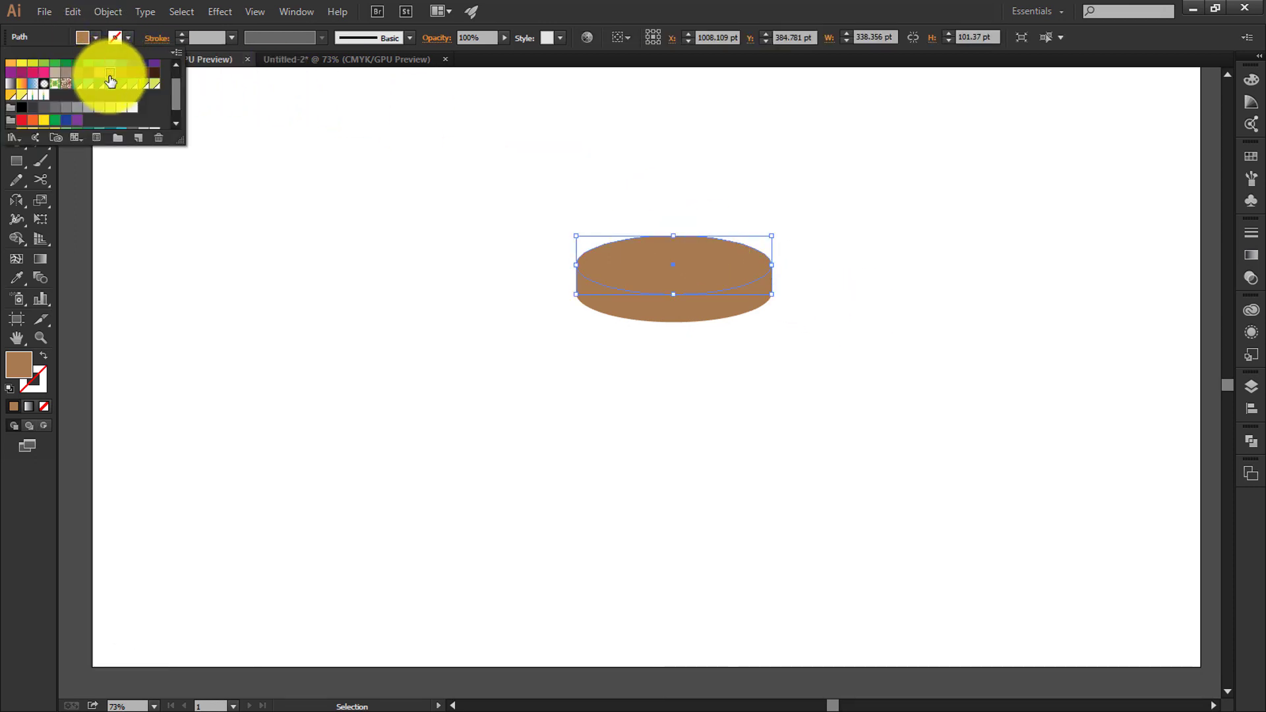
{"action": "left_click", "coordinate": [156, 74]}
{"action": "left_click_drag", "start_coordinate": [883, 206], "coordinate": [560, 378]}
{"action": "left_click_drag", "start_coordinate": [691, 319], "coordinate": [1077, 251]}
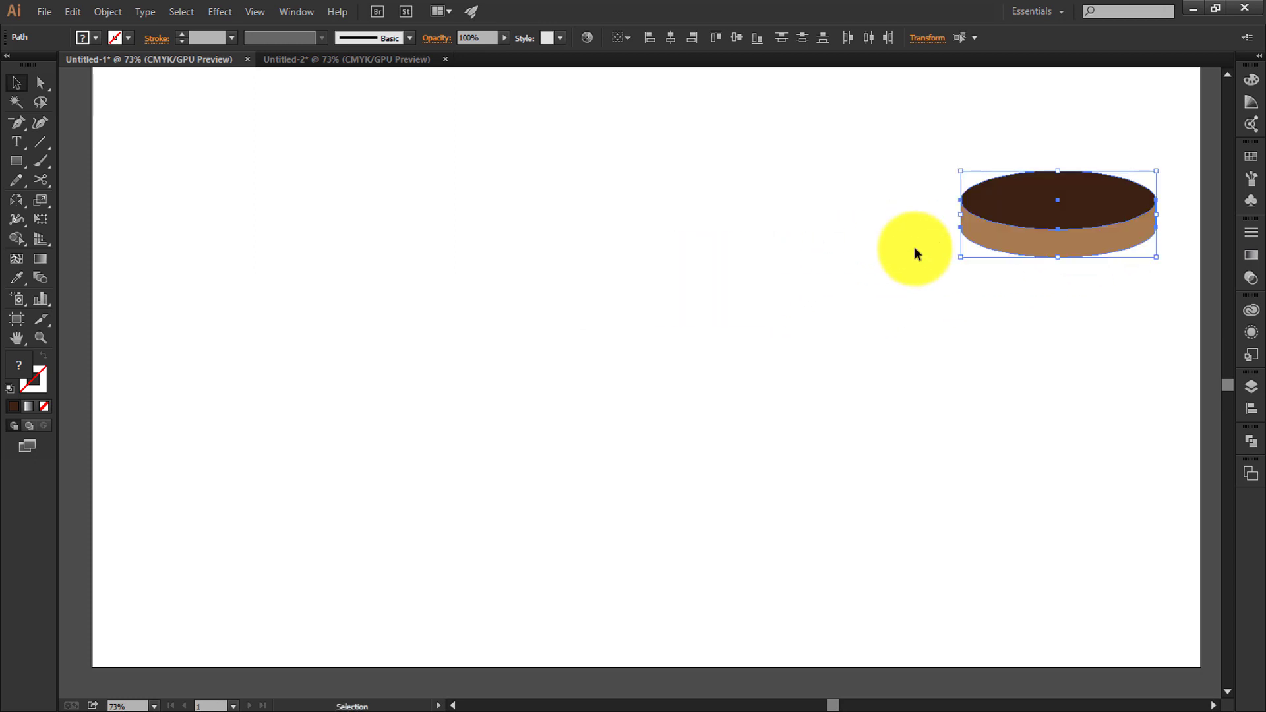
{"action": "left_click", "coordinate": [913, 252]}
Check the reference cylinder's cap and 22% label, then copy the Untitled-1 disc down-left.
{"action": "left_click", "coordinate": [389, 59]}
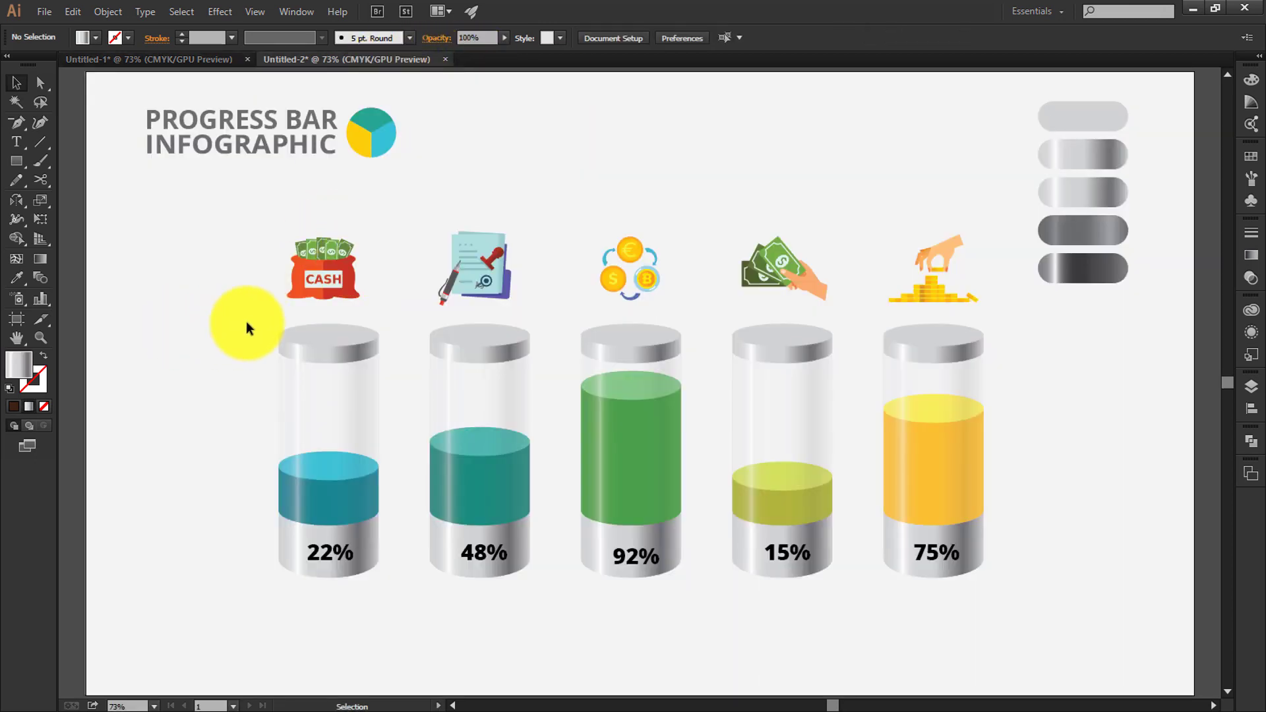
{"action": "left_click_drag", "start_coordinate": [331, 338], "coordinate": [334, 340]}
{"action": "left_click", "coordinate": [241, 563]}
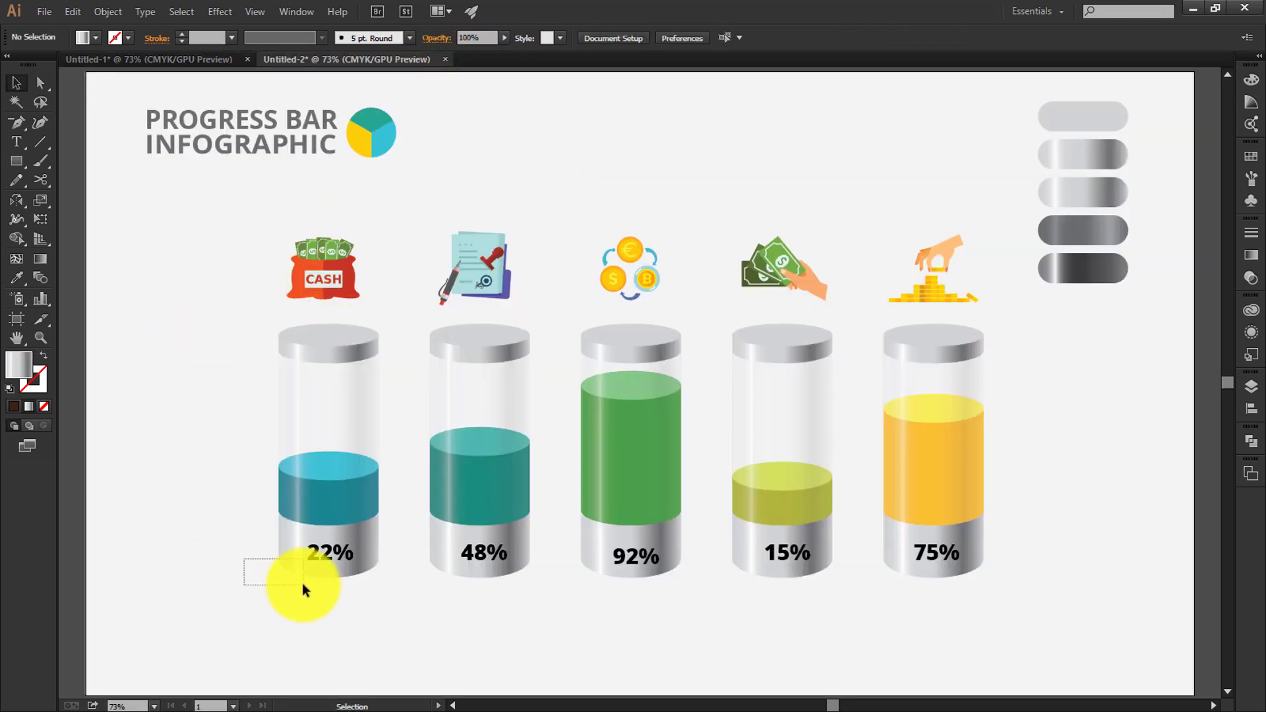
{"action": "left_click_drag", "start_coordinate": [302, 583], "coordinate": [302, 583]}
{"action": "left_click", "coordinate": [188, 436]}
{"action": "left_click", "coordinate": [196, 56]}
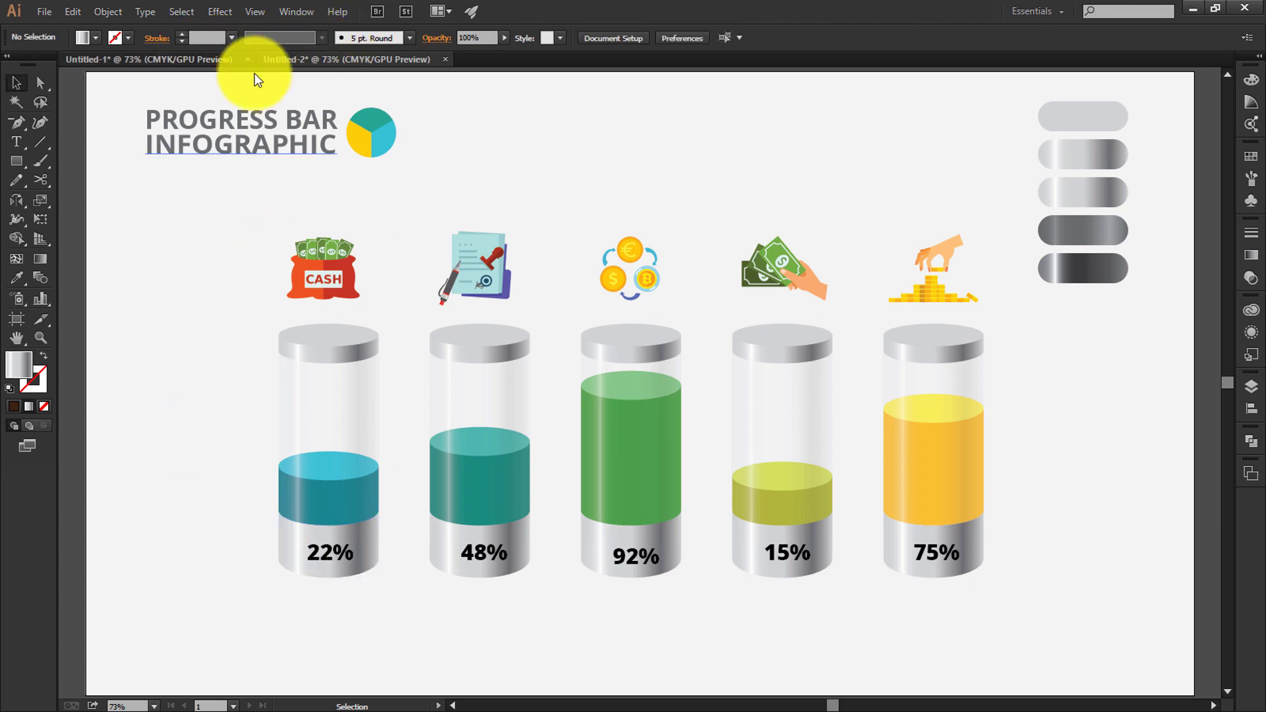
{"action": "left_click_drag", "start_coordinate": [1092, 286], "coordinate": [484, 545]}
Lift the copy's dark top ellipse and draw a rectangle bridging it to the base.
{"action": "left_click", "coordinate": [556, 395]}
{"action": "left_click_drag", "start_coordinate": [497, 504], "coordinate": [500, 437]}
{"action": "left_click", "coordinate": [502, 350]}
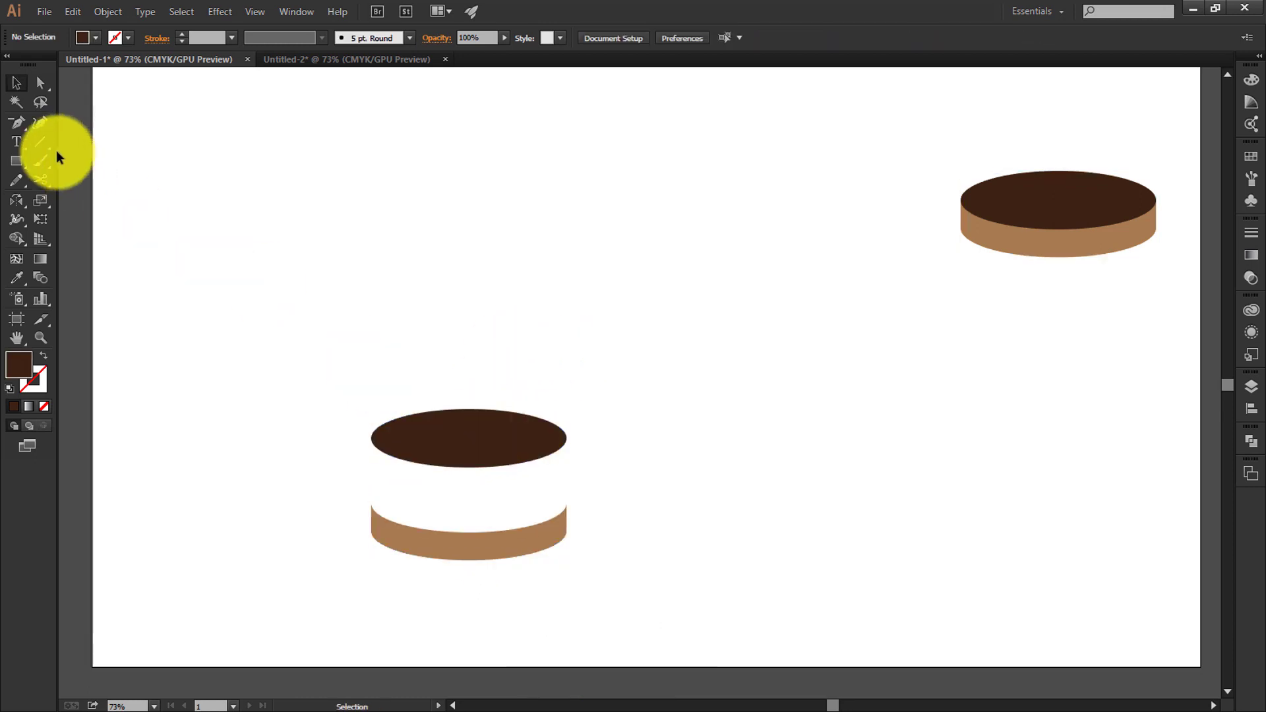
{"action": "left_click_drag", "start_coordinate": [371, 438], "coordinate": [566, 531]}
{"action": "left_click_drag", "start_coordinate": [246, 320], "coordinate": [565, 602]}
Merge the disc parts and rectangle with Pathfinder Unite, then clean leftover regions with Shape Builder.
{"action": "left_click", "coordinate": [1250, 441]}
{"action": "left_click", "coordinate": [1067, 464]}
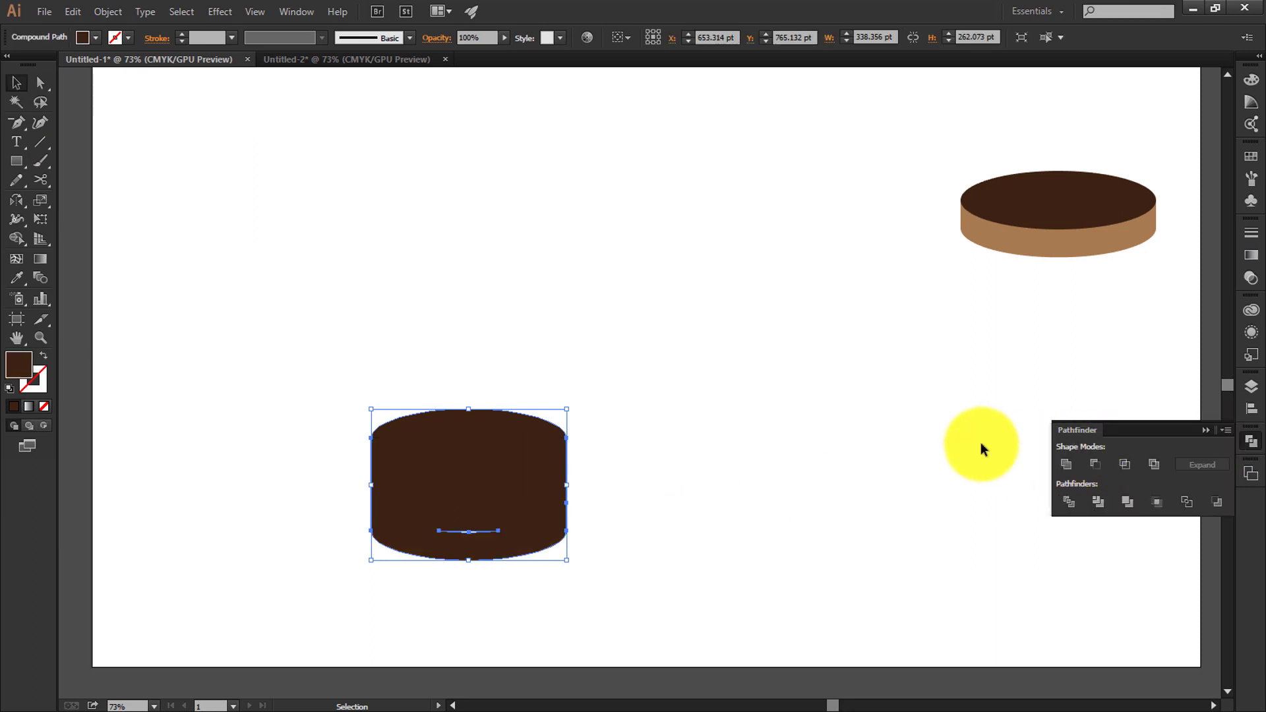
{"action": "left_click", "coordinate": [332, 322]}
{"action": "left_click", "coordinate": [512, 536]}
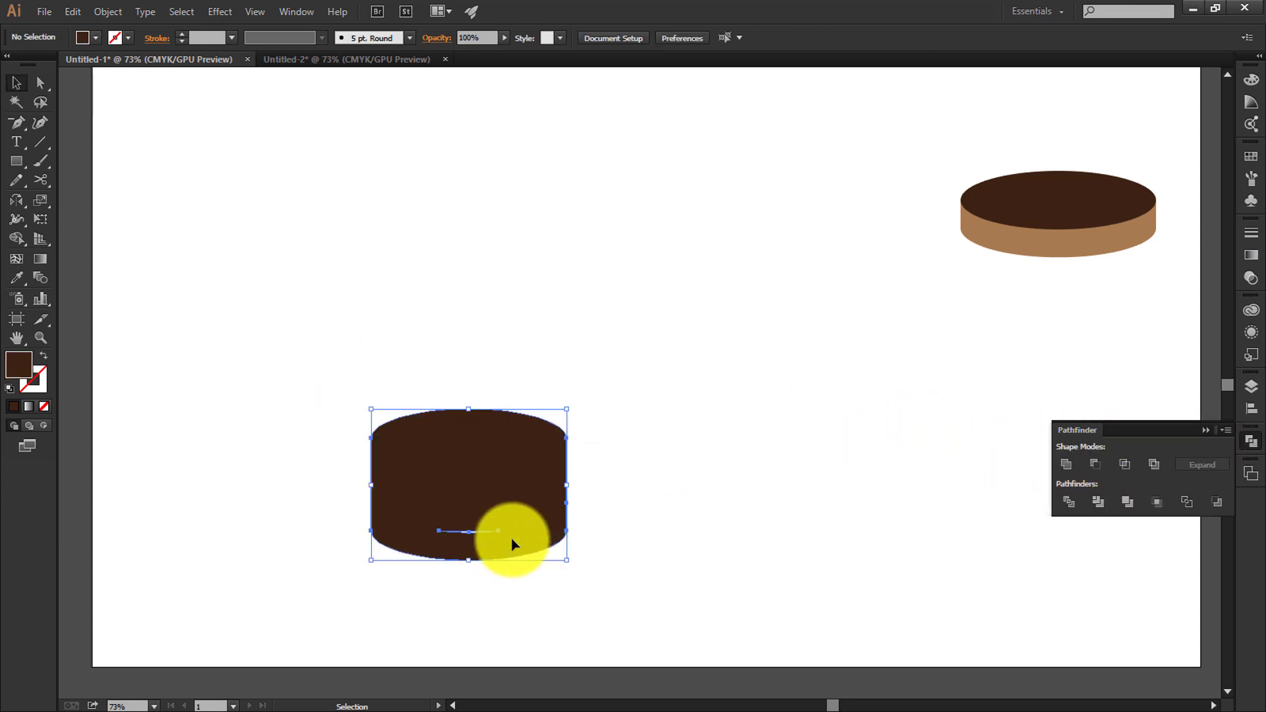
{"action": "left_click", "coordinate": [16, 238]}
{"action": "left_click", "coordinate": [482, 529], "text": "alt"}
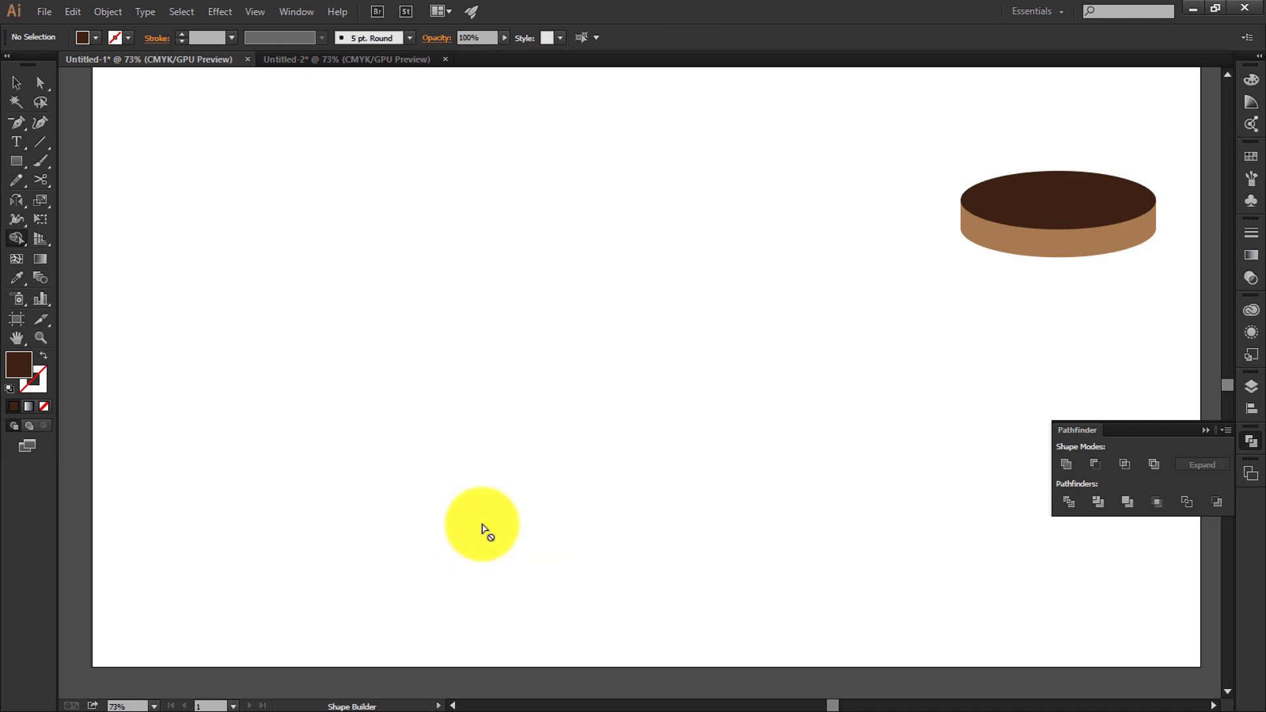
{"action": "key", "text": "ctrl+z"}
{"action": "left_click_drag", "start_coordinate": [466, 523], "coordinate": [494, 546]}
Centre the tall cylinder body horizontally beneath the original disc.
{"action": "left_click", "coordinate": [16, 83]}
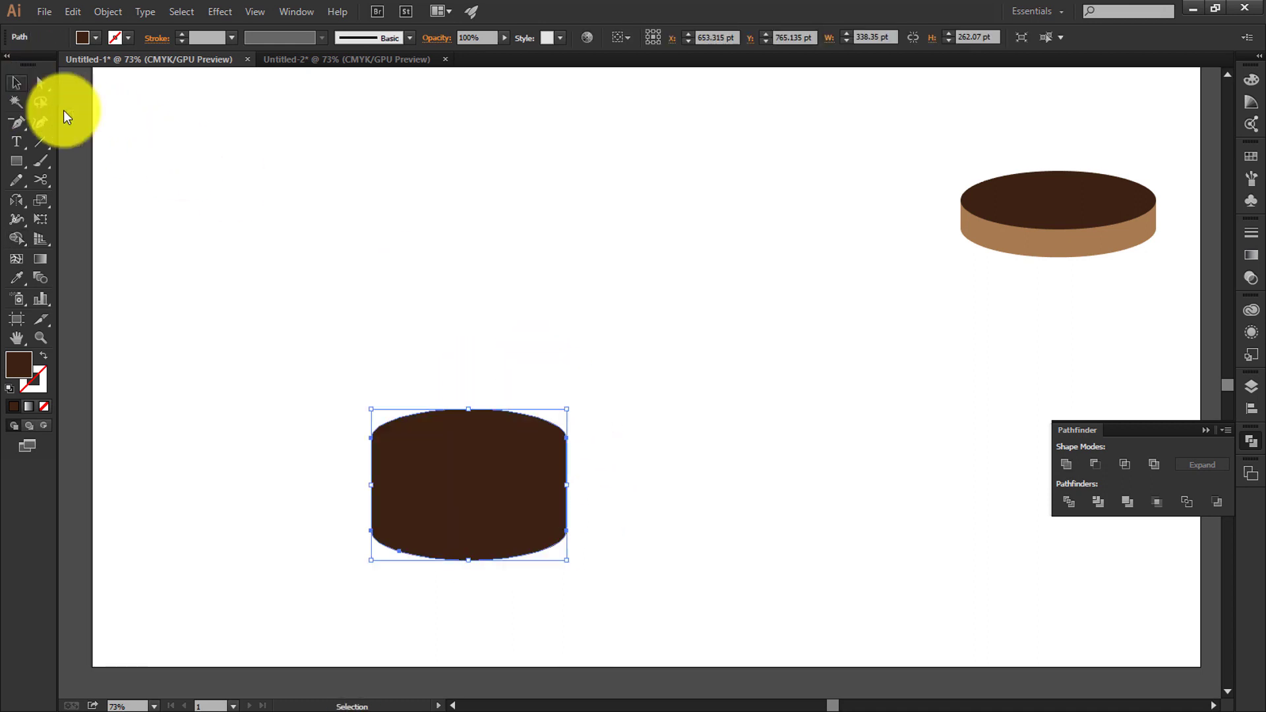
{"action": "left_click", "coordinate": [415, 204]}
{"action": "left_click", "coordinate": [1206, 431]}
{"action": "left_click_drag", "start_coordinate": [191, 242], "coordinate": [1102, 605]}
{"action": "left_click_drag", "start_coordinate": [429, 106], "coordinate": [1075, 501]}
{"action": "left_click", "coordinate": [672, 38]}
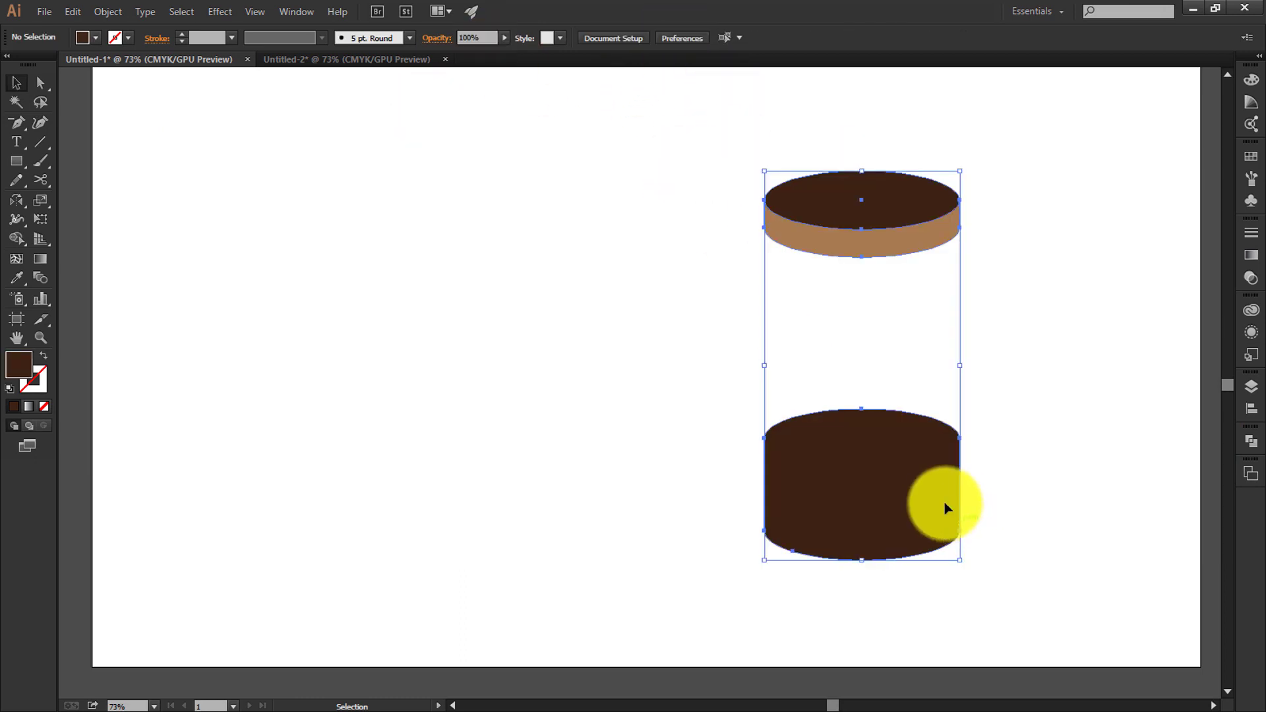
Shift the disc and tall body together to the right side of the artboard.
{"action": "left_click_drag", "start_coordinate": [941, 503], "coordinate": [1043, 508]}
{"action": "left_click", "coordinate": [842, 360]}
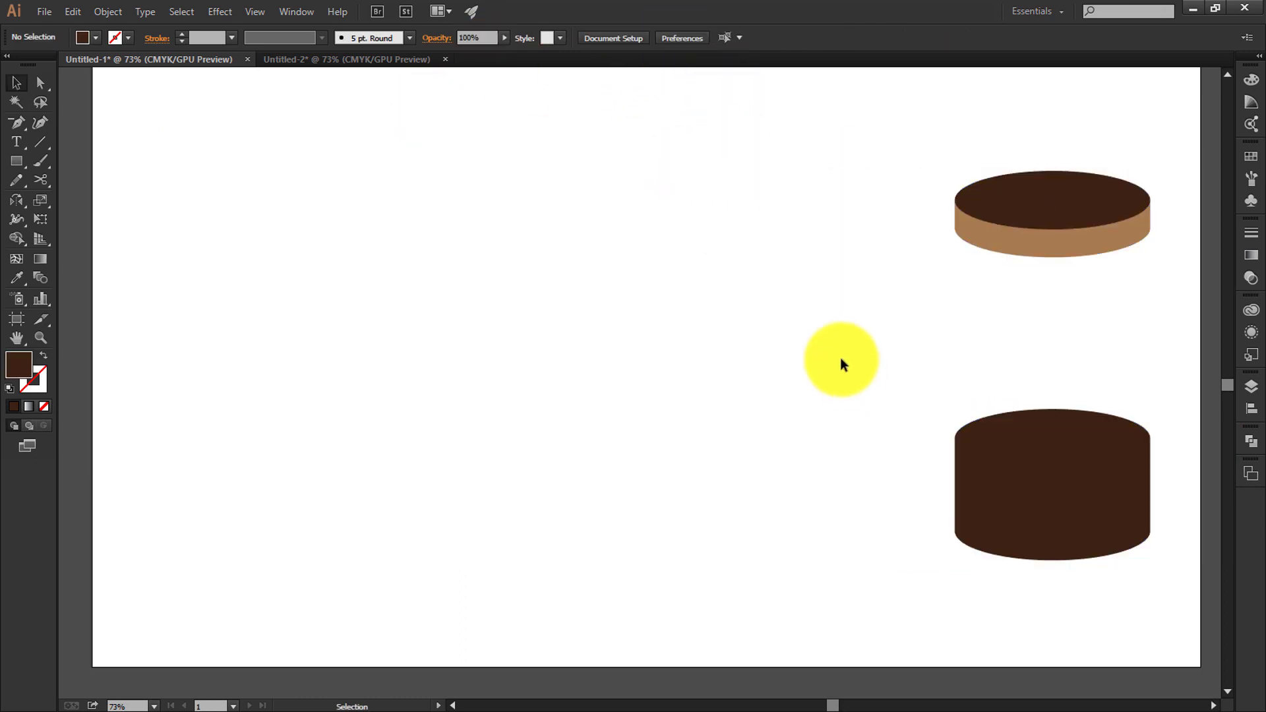
{"action": "left_click", "coordinate": [989, 446]}
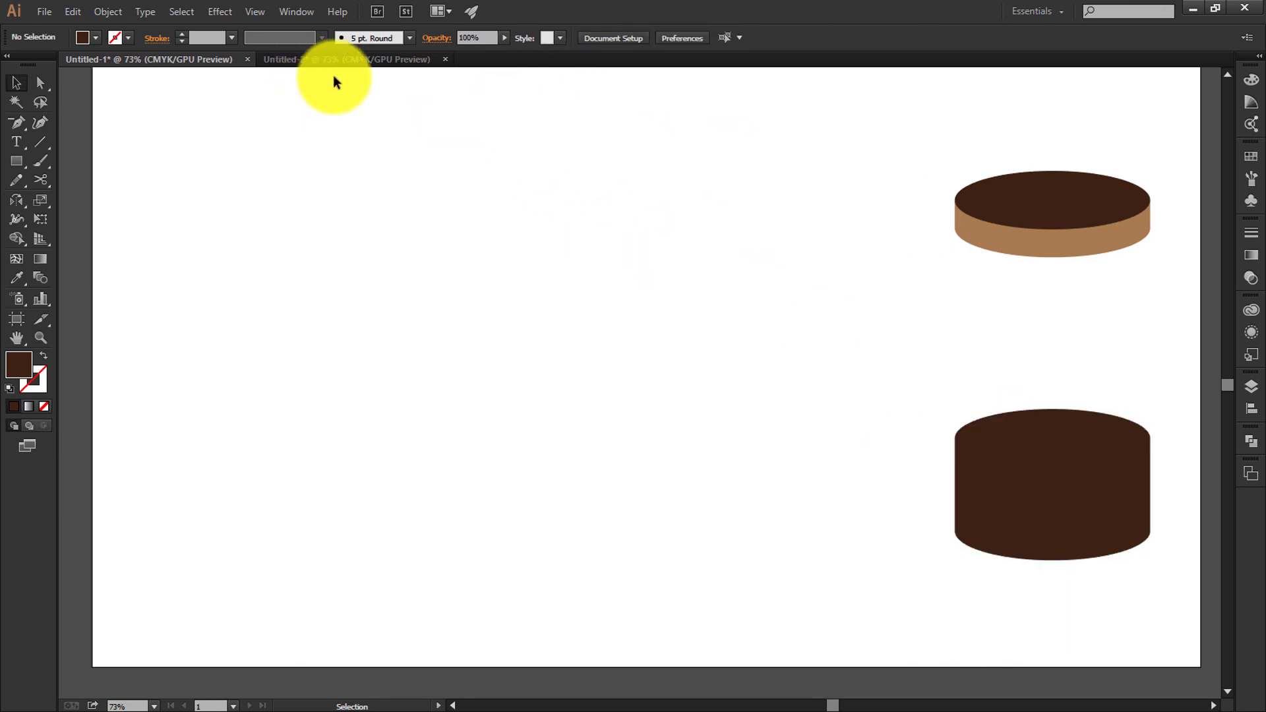
Compare against the Untitled-2 infographic, then select the whole top disc in Untitled-1.
{"action": "left_click", "coordinate": [353, 60]}
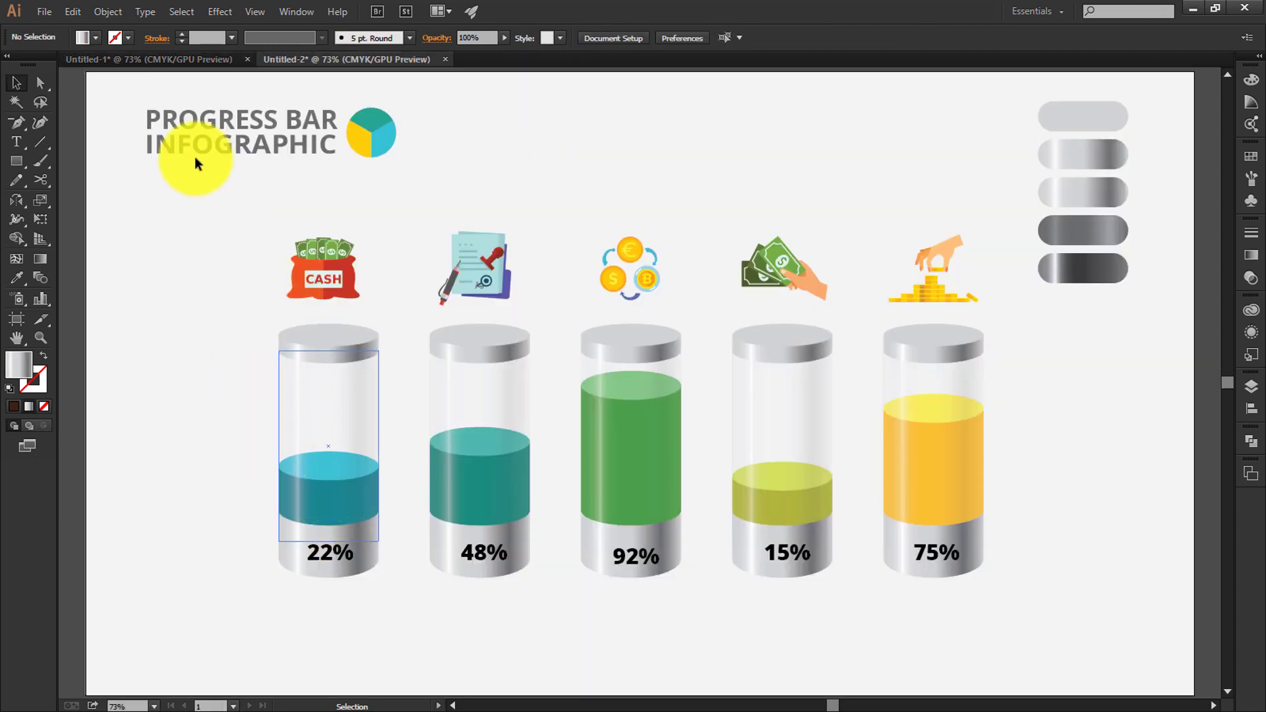
{"action": "left_click", "coordinate": [173, 59]}
{"action": "left_click", "coordinate": [963, 245]}
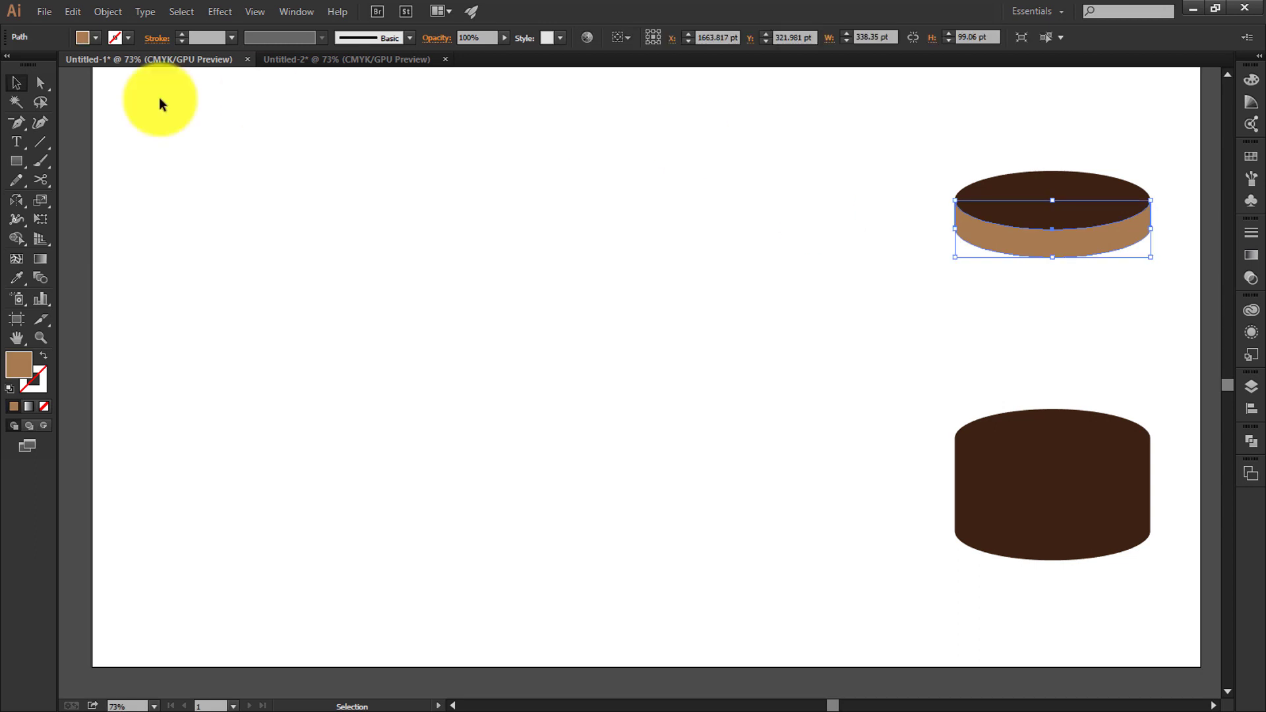
{"action": "left_click", "coordinate": [481, 218]}
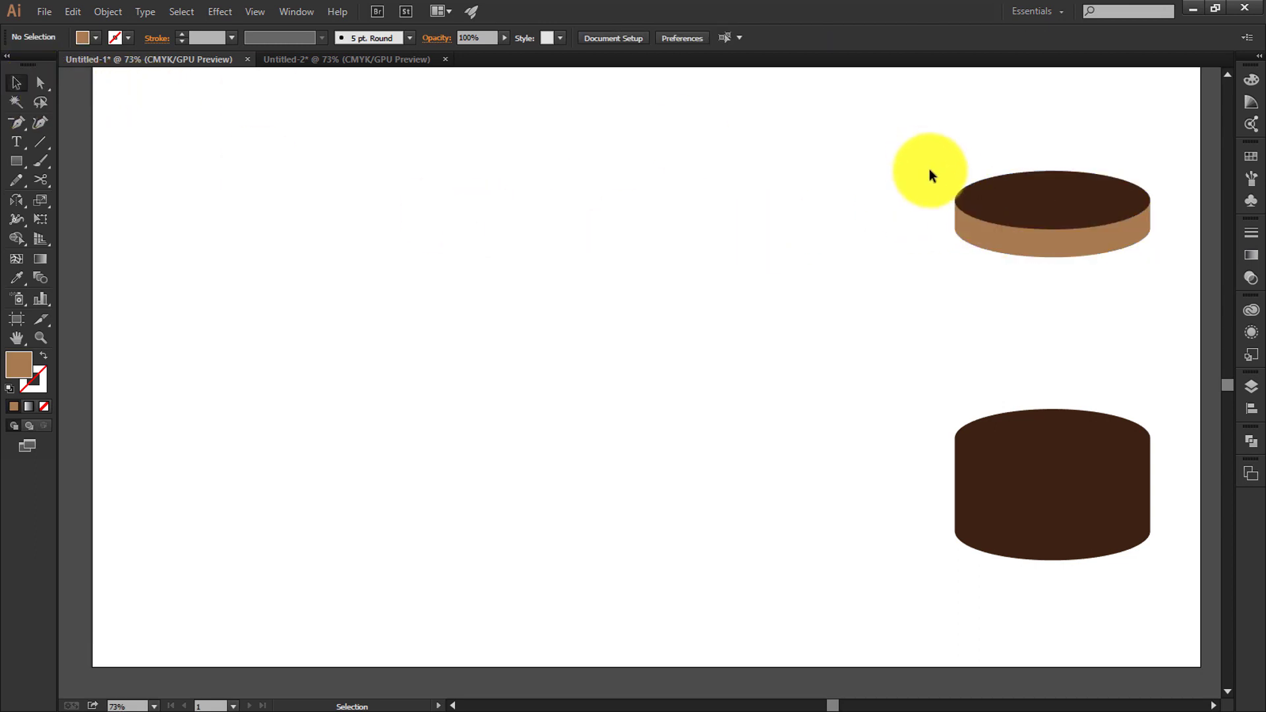
{"action": "left_click", "coordinate": [1074, 254]}
Place a copy of the disc at the artboard centre and raise its dark top ellipse.
{"action": "left_click_drag", "start_coordinate": [1073, 254], "coordinate": [588, 336]}
{"action": "left_click", "coordinate": [666, 264]}
{"action": "left_click", "coordinate": [401, 358]}
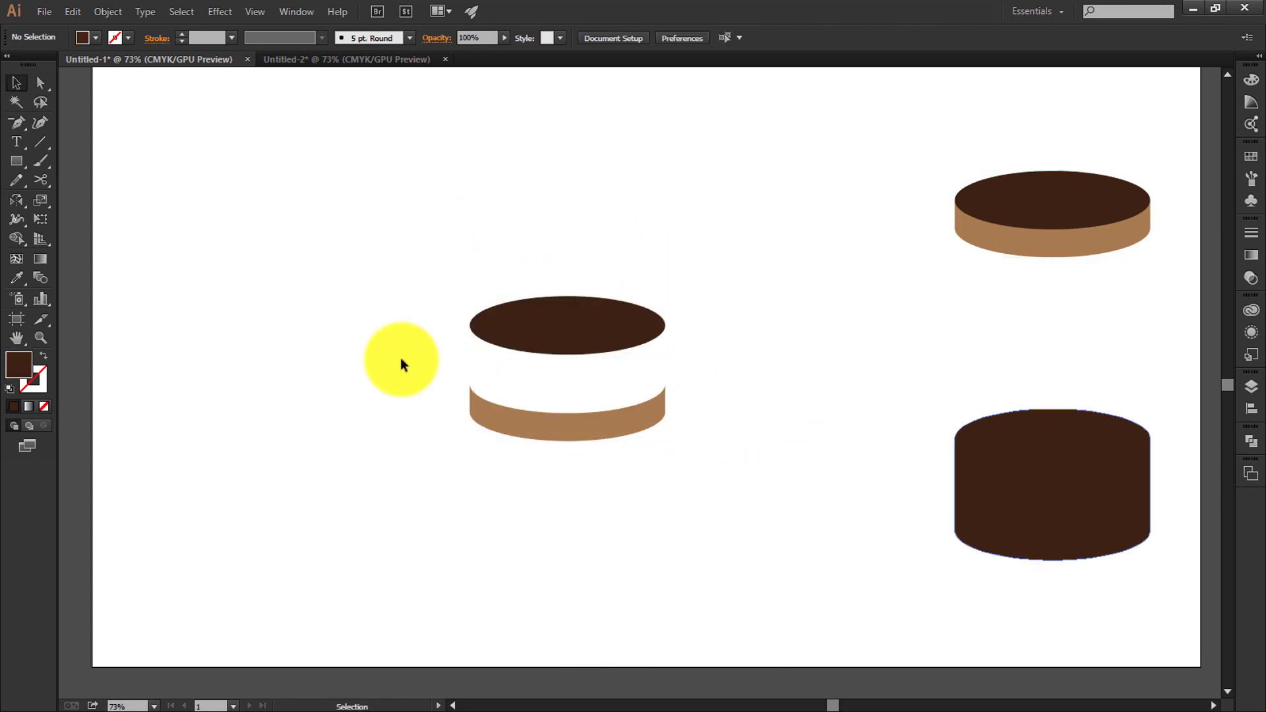
Draw a dark brown rectangle bridging the raised top ellipse and the brown band.
{"action": "left_click", "coordinate": [15, 168]}
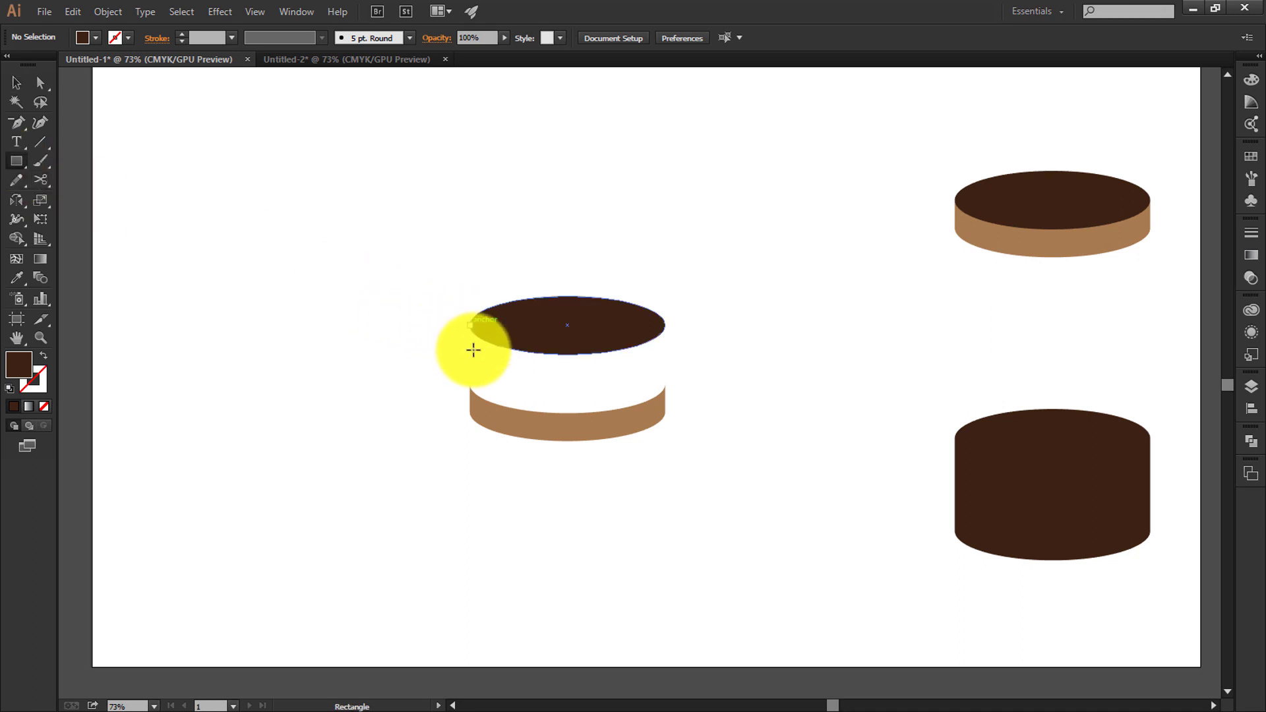
{"action": "left_click_drag", "start_coordinate": [469, 324], "coordinate": [665, 413]}
{"action": "left_click", "coordinate": [16, 82]}
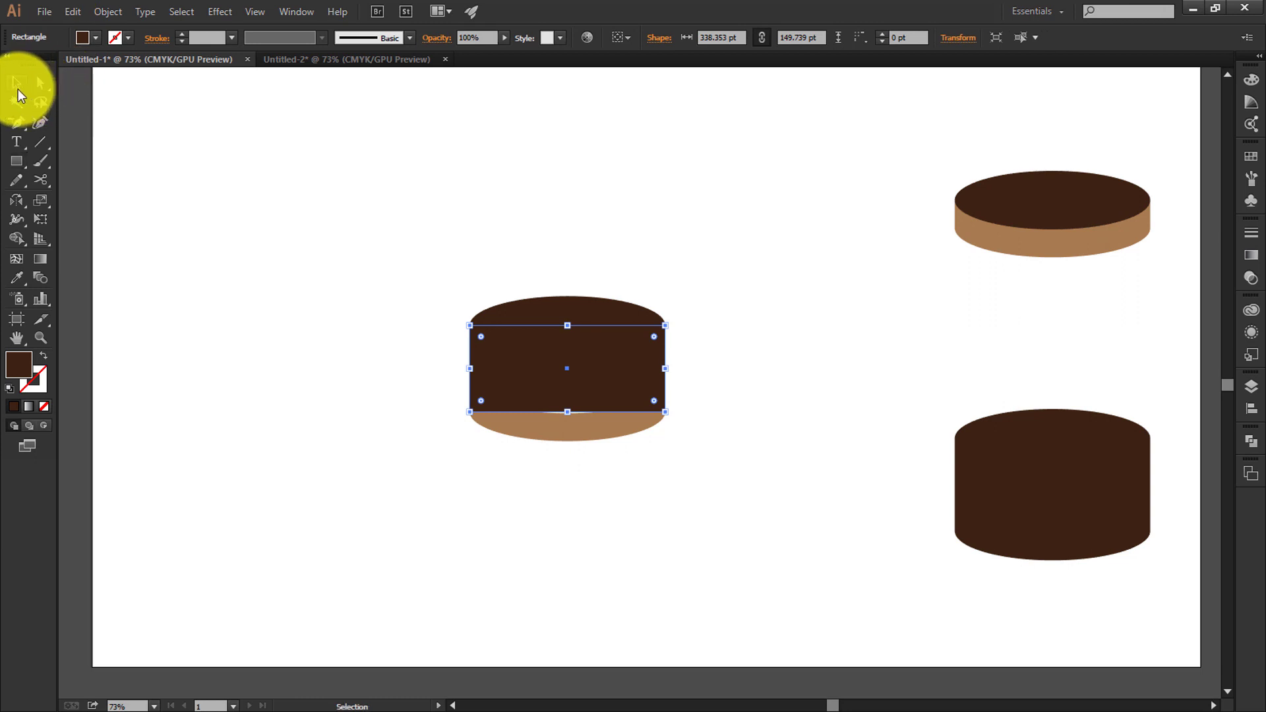
{"action": "left_click", "coordinate": [625, 538]}
{"action": "left_click", "coordinate": [564, 335]}
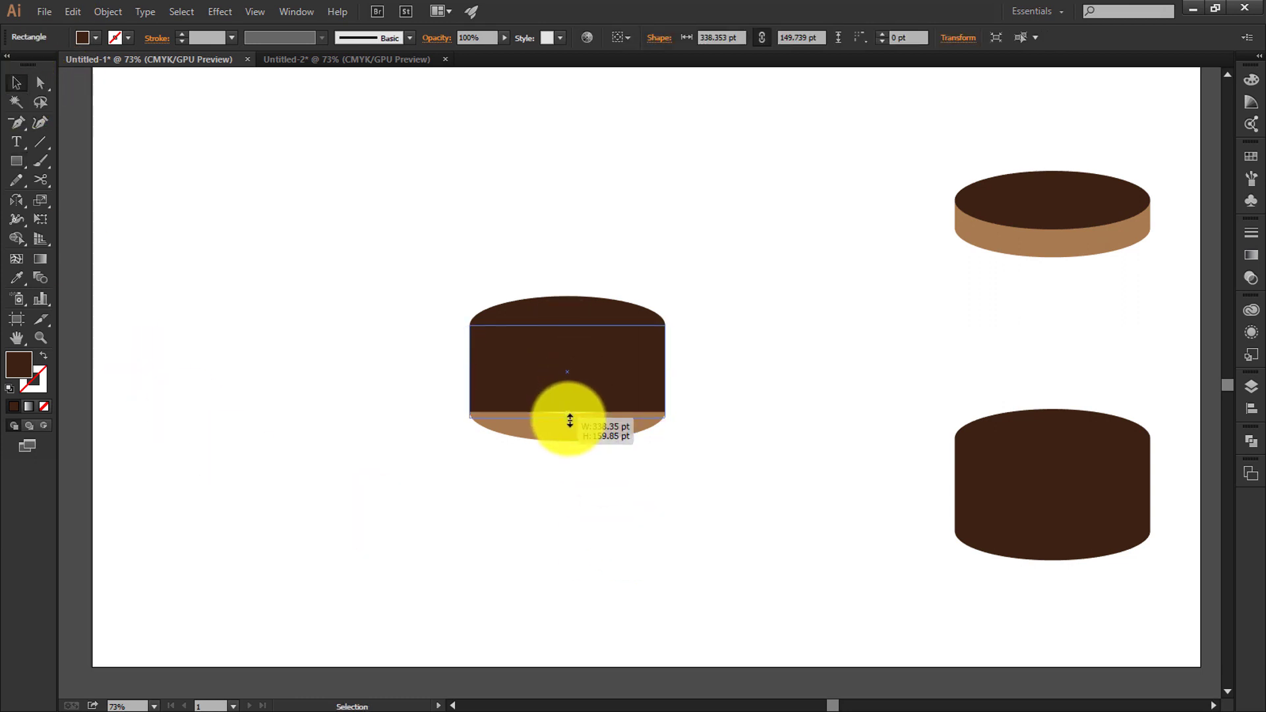
{"action": "left_click", "coordinate": [624, 443]}
{"action": "left_click", "coordinate": [598, 395]}
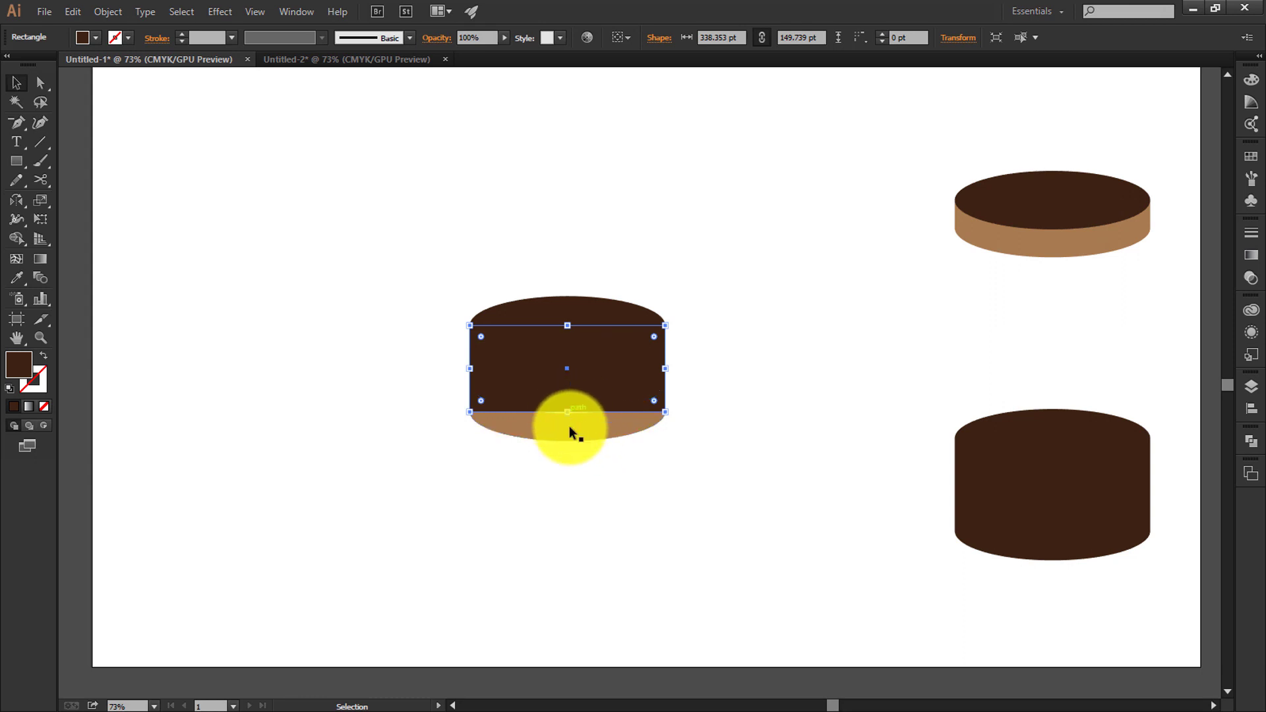
Bring the light-brown bottom ellipse to the front and nudge it slightly up.
{"action": "left_click", "coordinate": [569, 426]}
{"action": "right_click", "coordinate": [582, 432]}
{"action": "mouse_move", "coordinate": [681, 654]}
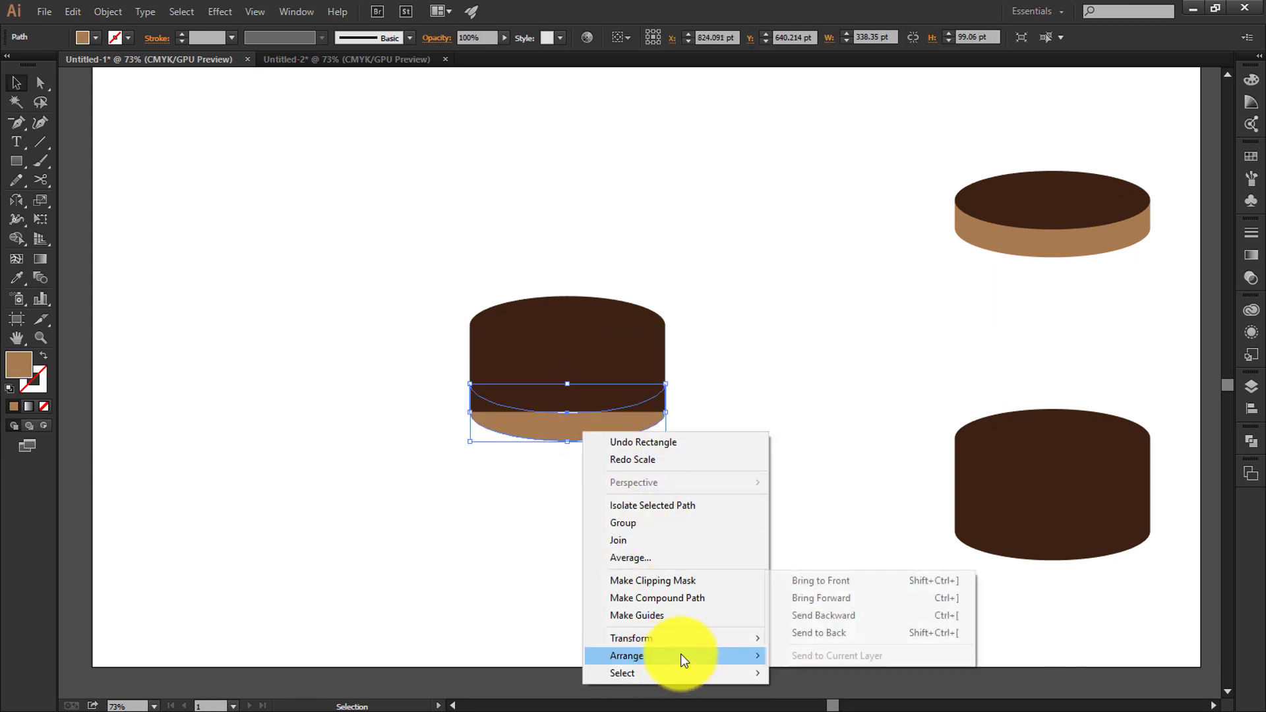
{"action": "left_click", "coordinate": [793, 584]}
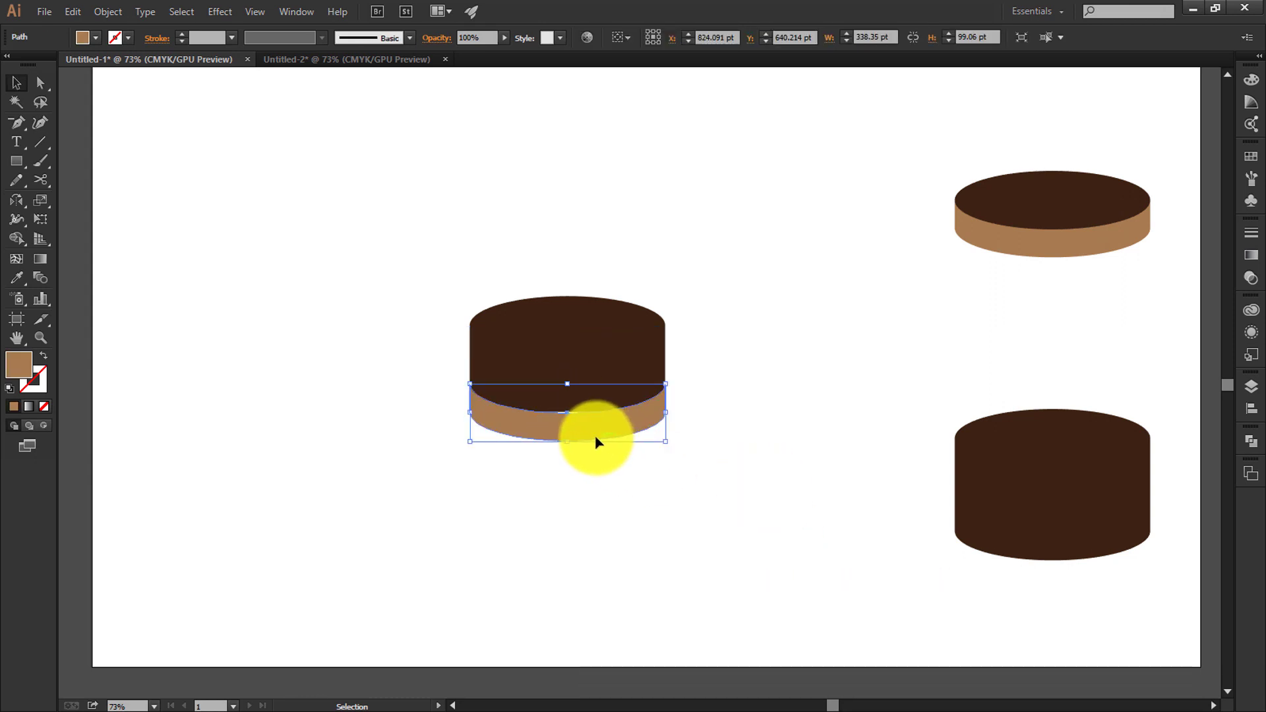
{"action": "key", "text": "Up"}
{"action": "key", "text": "Up"}
{"action": "key", "text": "Up"}
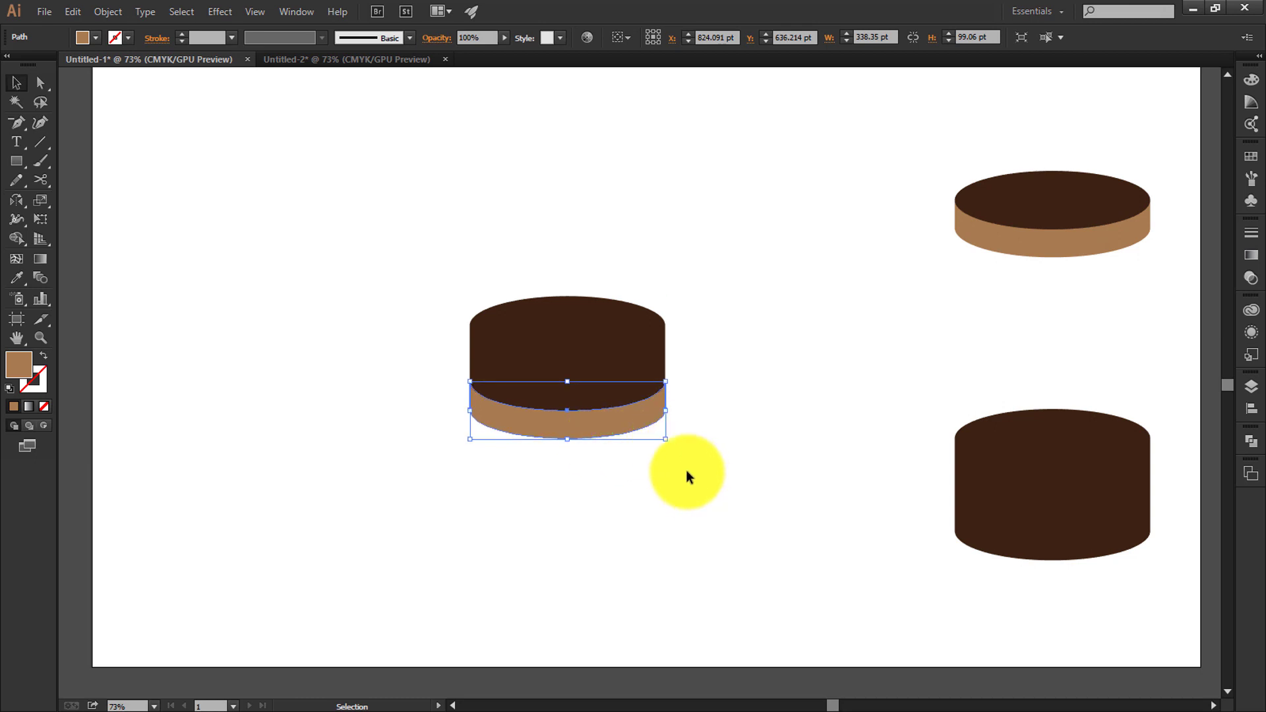
Unite the rectangle and light-brown base into one light-brown body with Pathfinder.
{"action": "left_click_drag", "start_coordinate": [692, 479], "coordinate": [588, 405]}
{"action": "left_click_drag", "start_coordinate": [726, 480], "coordinate": [526, 400]}
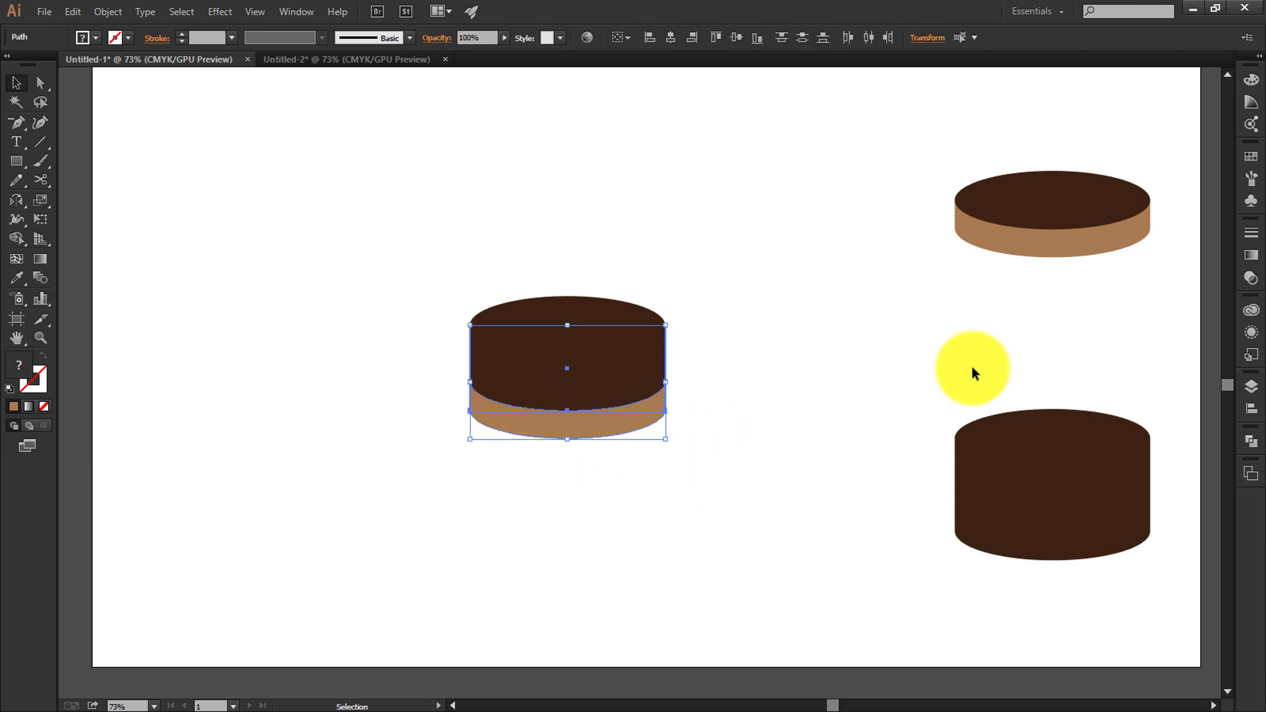
{"action": "left_click", "coordinate": [1251, 441]}
{"action": "left_click", "coordinate": [1075, 466]}
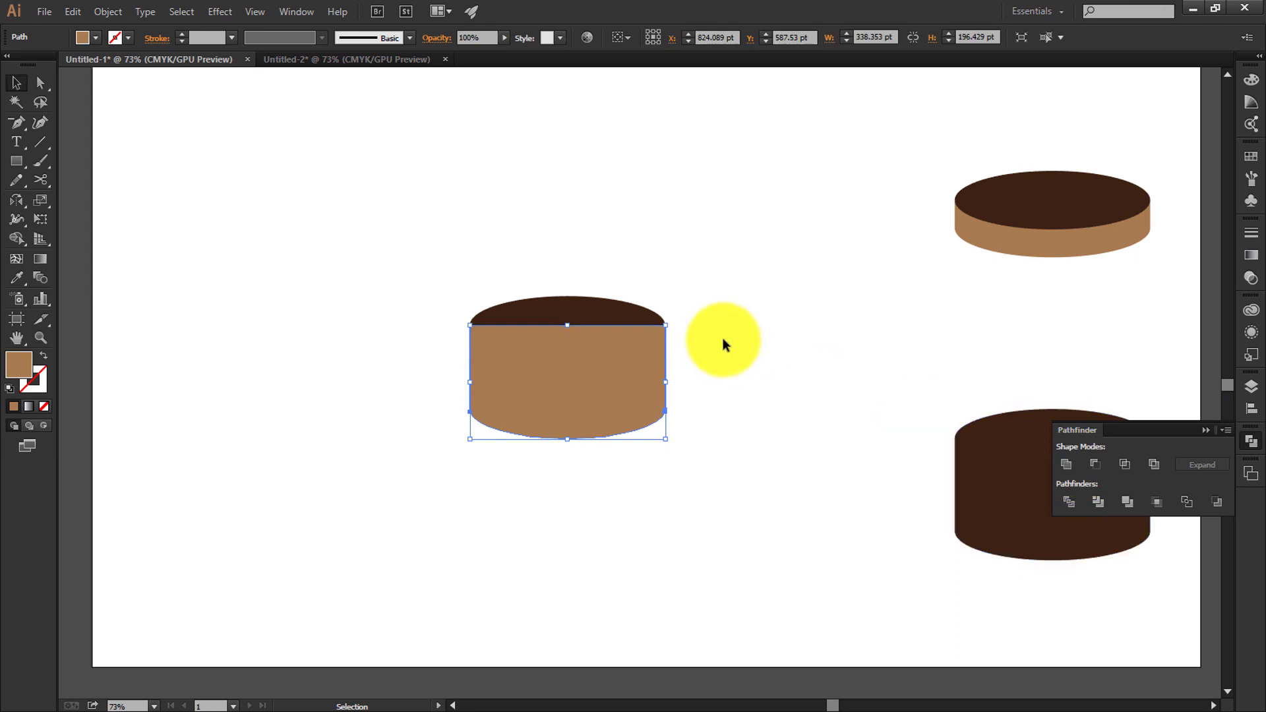
Bring the dark top ellipse to the front so it caps the light-brown body.
{"action": "left_click", "coordinate": [602, 296]}
{"action": "right_click", "coordinate": [603, 298]}
{"action": "mouse_move", "coordinate": [731, 525]}
{"action": "left_click", "coordinate": [833, 522]}
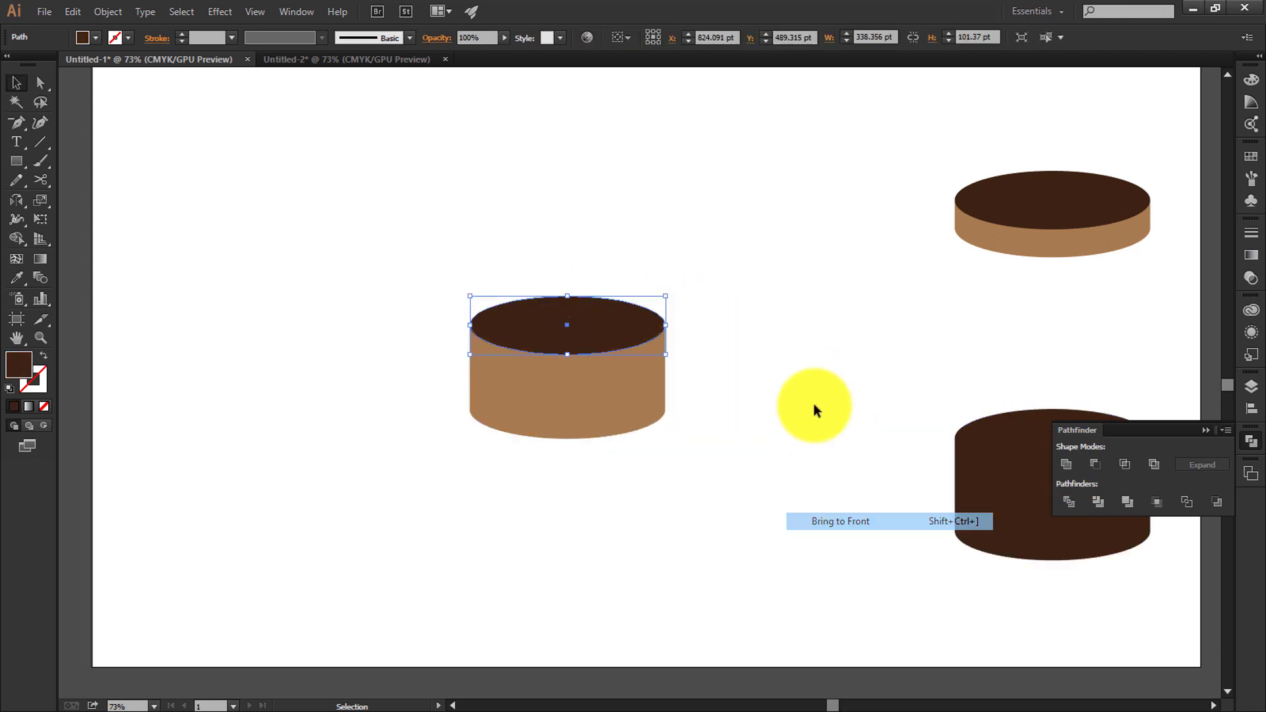
{"action": "left_click_drag", "start_coordinate": [734, 247], "coordinate": [615, 432]}
Stack the light-brown cylinder onto the tall body to form a two-tone cylinder.
{"action": "left_click", "coordinate": [1207, 432]}
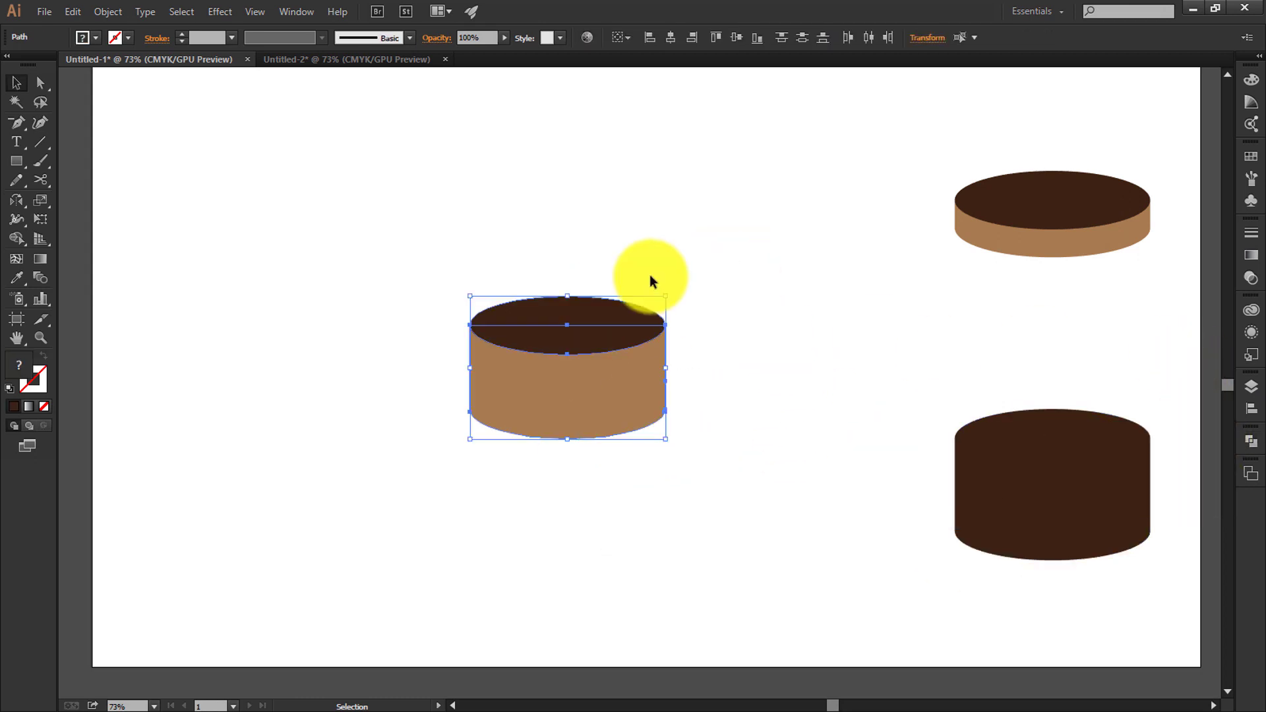
{"action": "left_click_drag", "start_coordinate": [745, 227], "coordinate": [1092, 491]}
{"action": "left_click", "coordinate": [929, 415]}
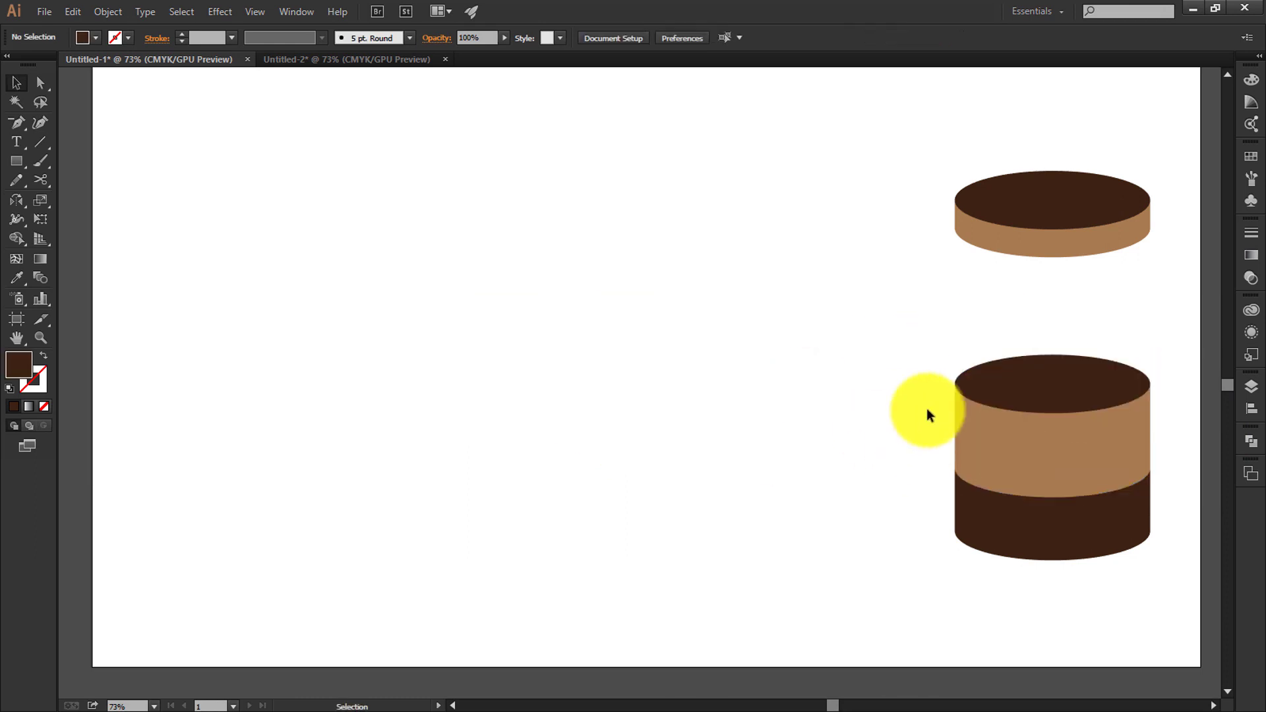
Shift both cylinders to the left, then go back to the Untitled-2 infographic.
{"action": "left_click_drag", "start_coordinate": [846, 141], "coordinate": [561, 548]}
{"action": "left_click", "coordinate": [713, 407]}
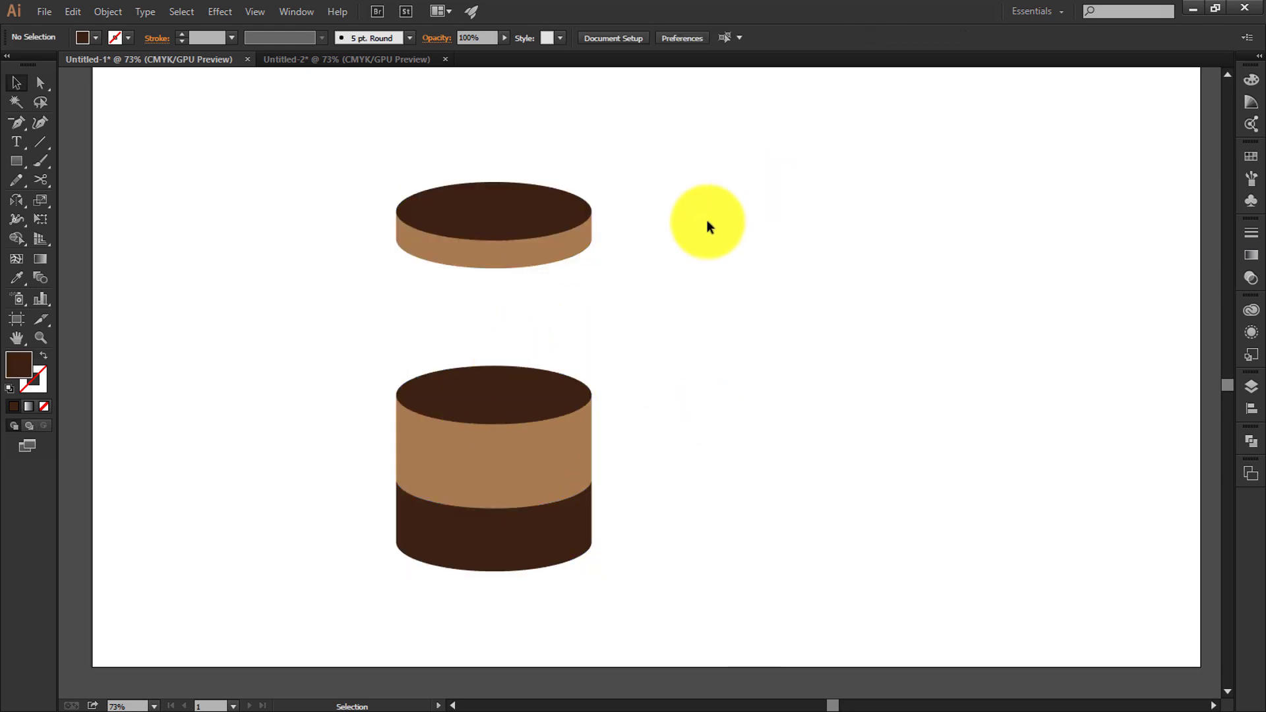
{"action": "left_click", "coordinate": [395, 58]}
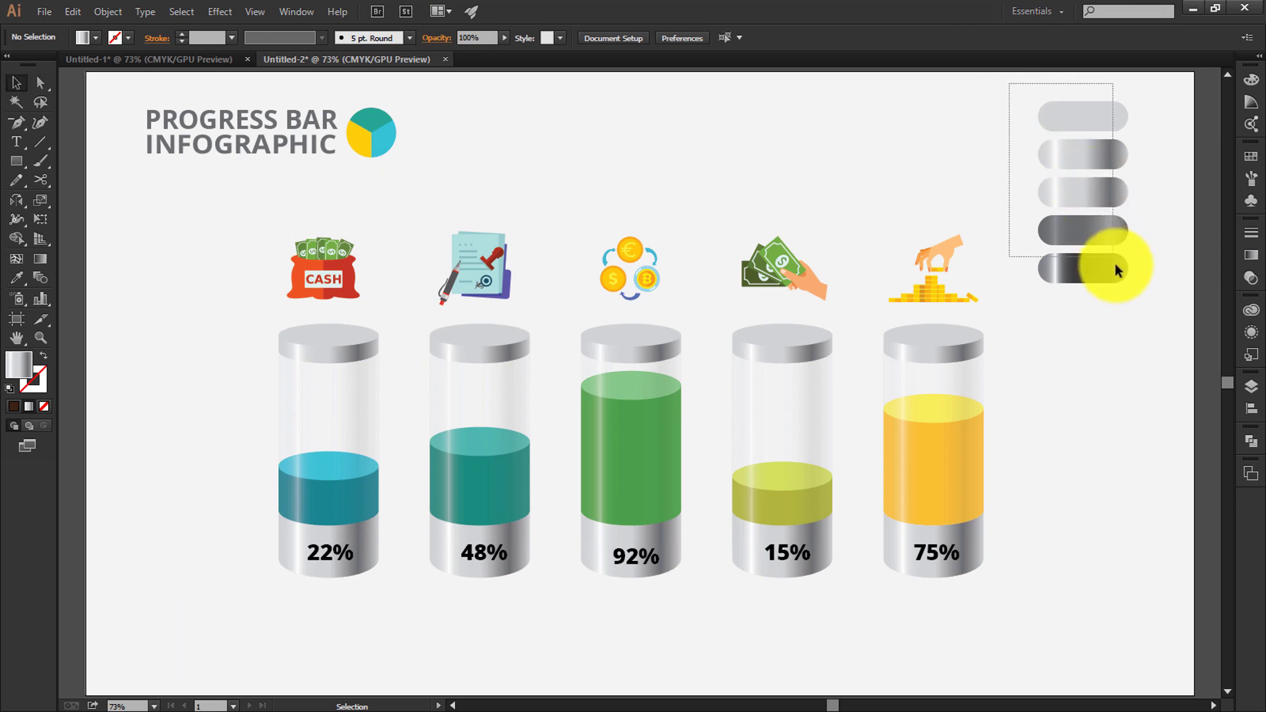
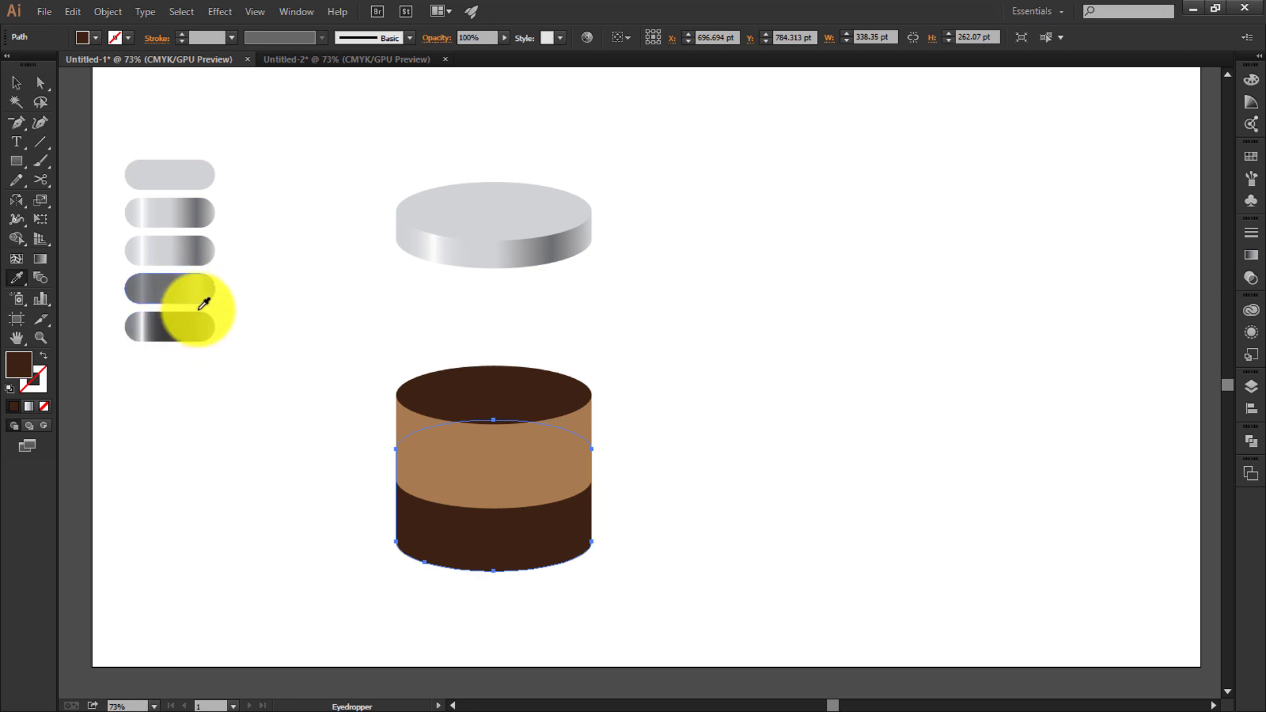
Give the cylinder's bottom band a grey gradient sampled from a pill swatch.
{"action": "left_click", "coordinate": [209, 249]}
{"action": "key", "text": "v"}
{"action": "left_click", "coordinate": [604, 401]}
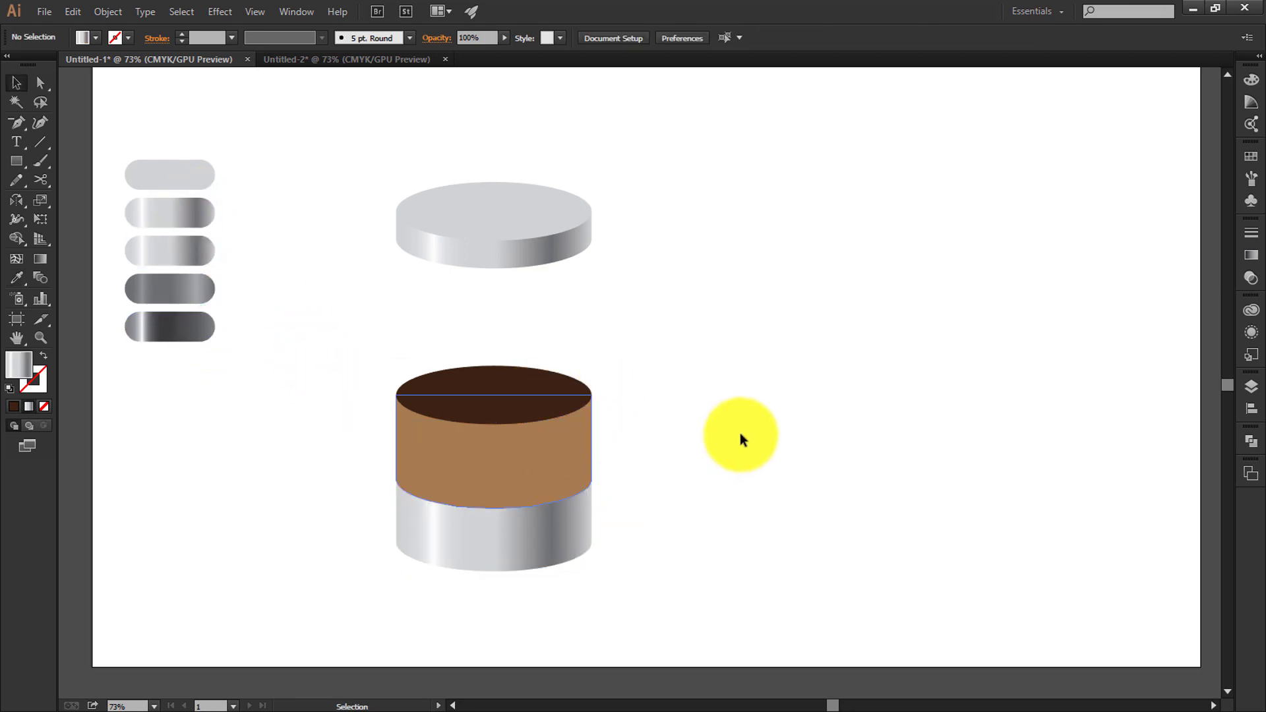
{"action": "left_click", "coordinate": [546, 418]}
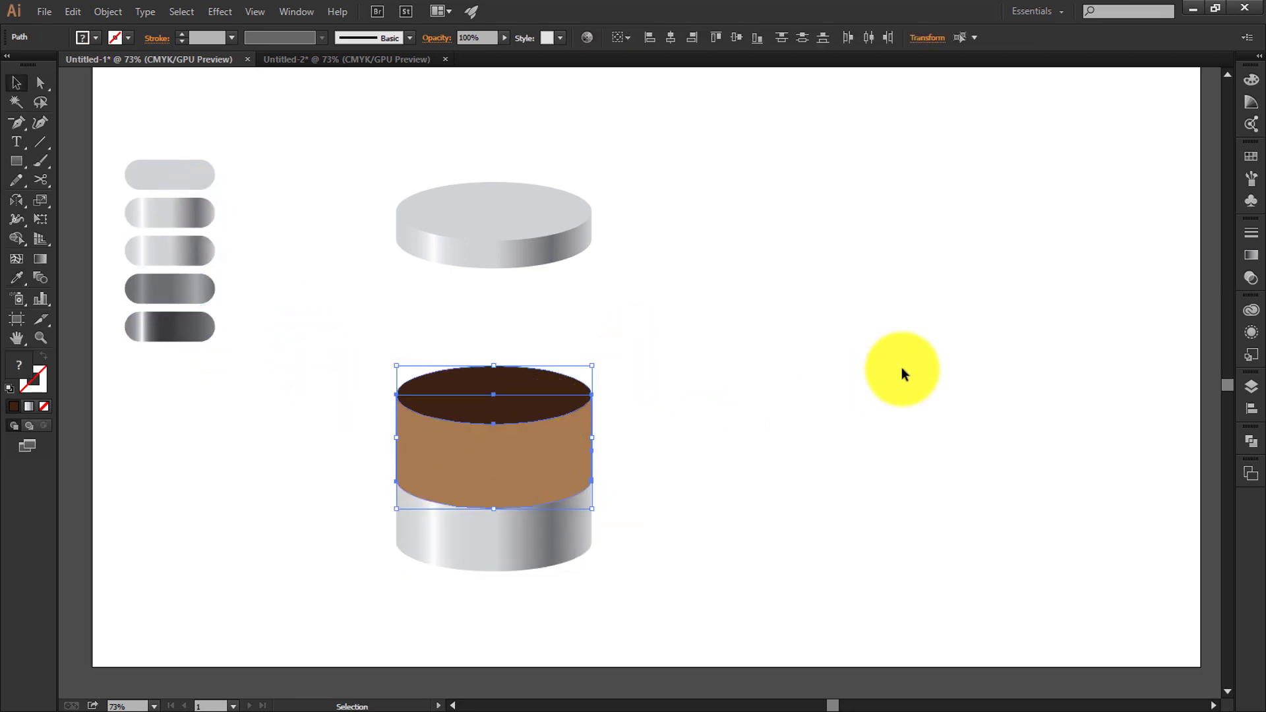
{"action": "left_click", "coordinate": [899, 368]}
Bring up the swatches and fill the top ellipse with orange-yellow.
{"action": "left_click", "coordinate": [1252, 256]}
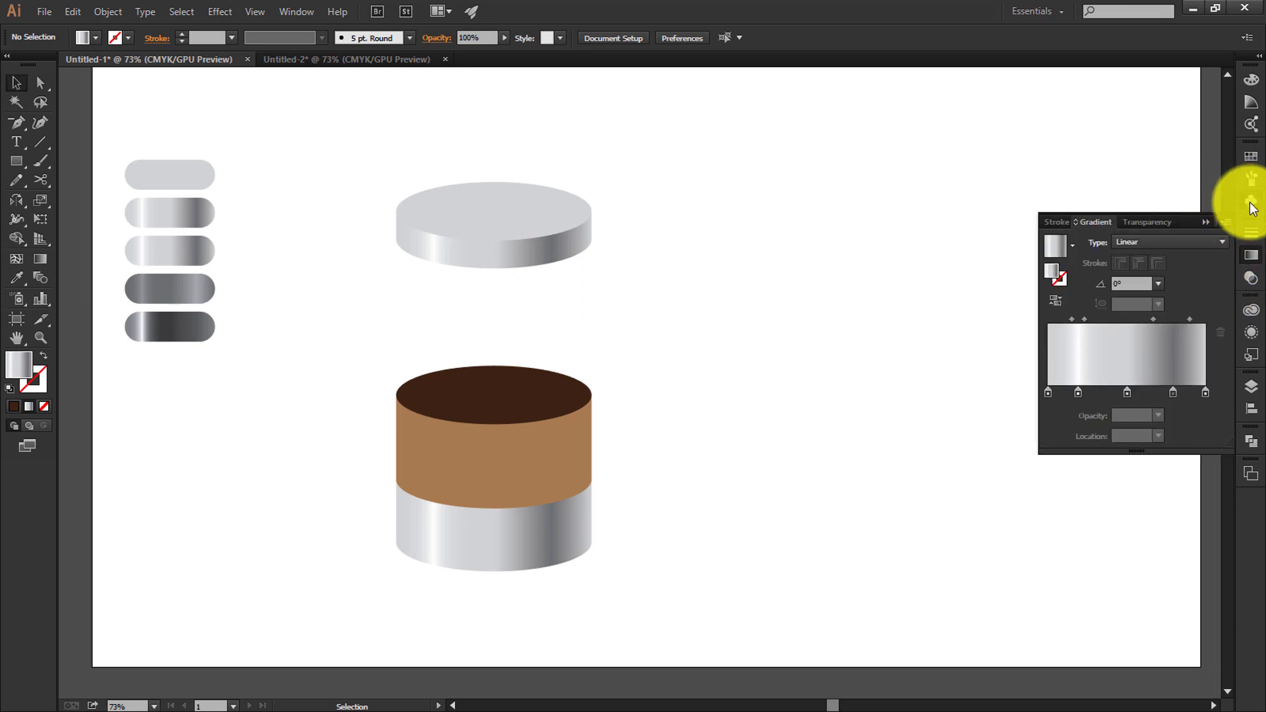
{"action": "left_click", "coordinate": [1251, 203]}
{"action": "left_click", "coordinate": [1251, 156]}
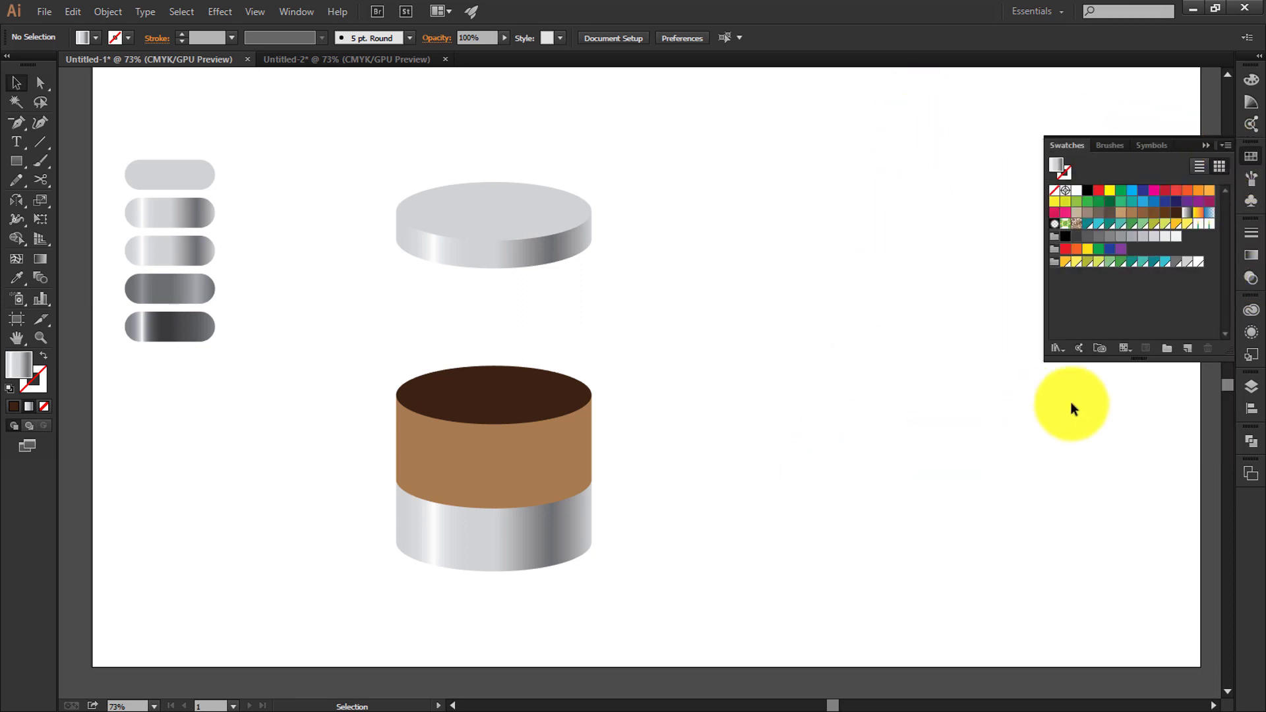
{"action": "left_click", "coordinate": [523, 385]}
{"action": "key", "text": "i"}
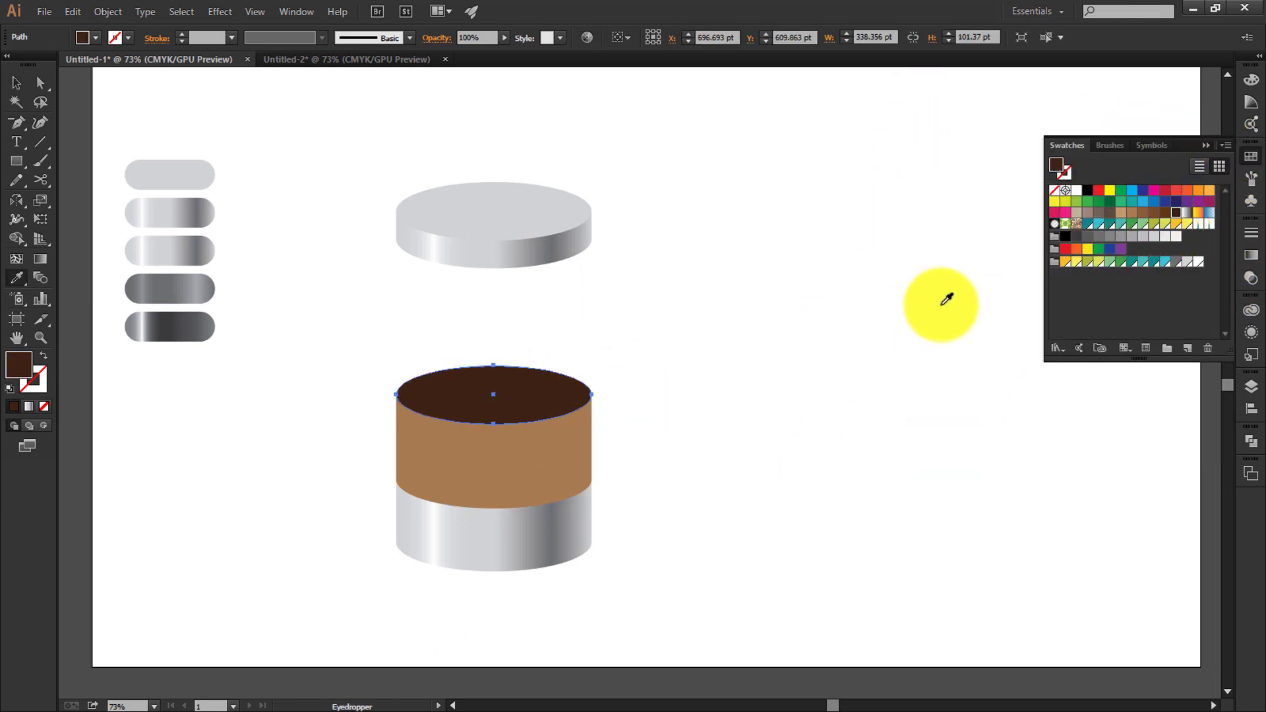
{"action": "left_click", "coordinate": [1065, 261]}
{"action": "key", "text": "v"}
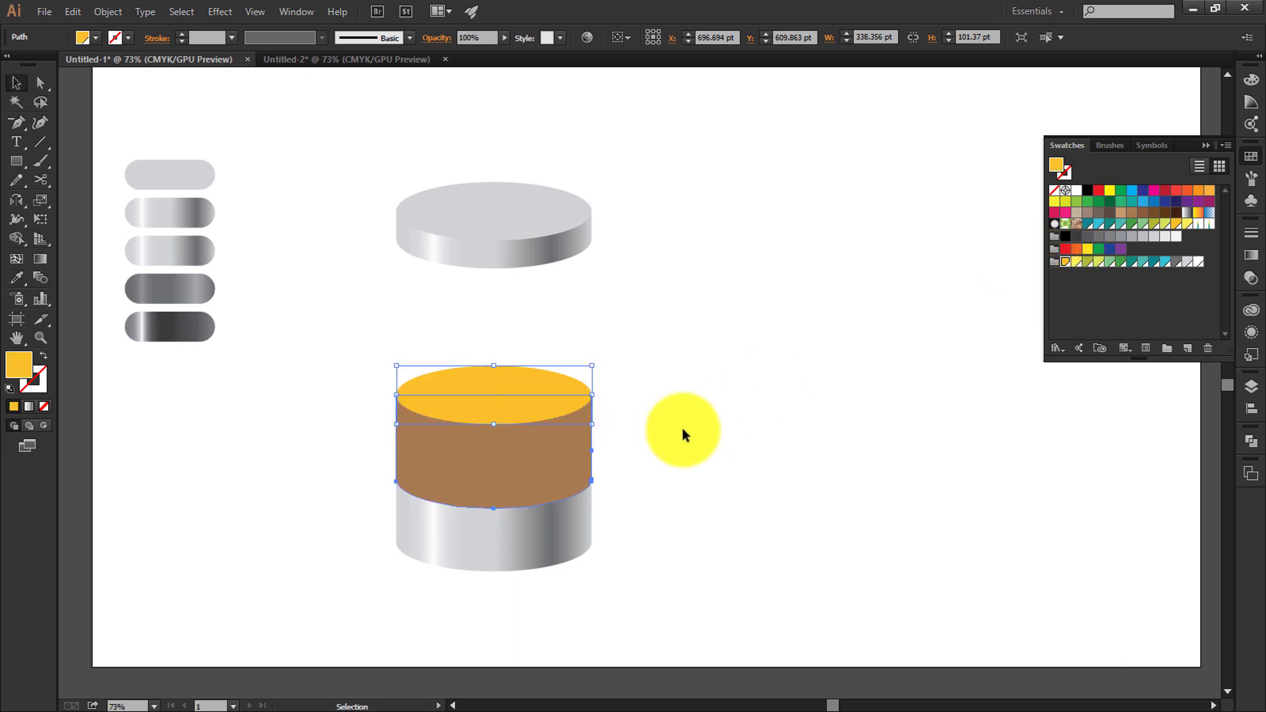
Fill the cylinder body with an orange-yellow swatch.
{"action": "key", "text": "ctrl+alt+["}
{"action": "key", "text": "i"}
{"action": "left_click", "coordinate": [1075, 261]}
{"action": "left_click", "coordinate": [679, 388]}
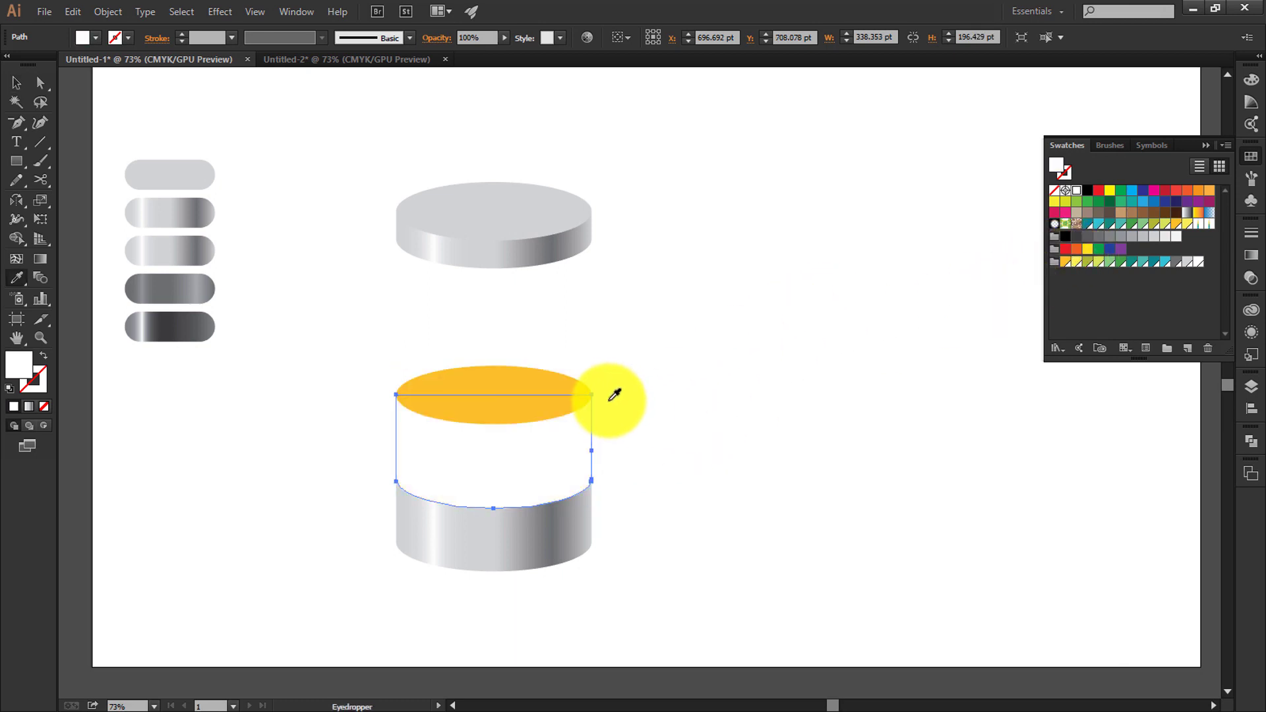
{"action": "left_click", "coordinate": [1064, 264]}
{"action": "key", "text": "v"}
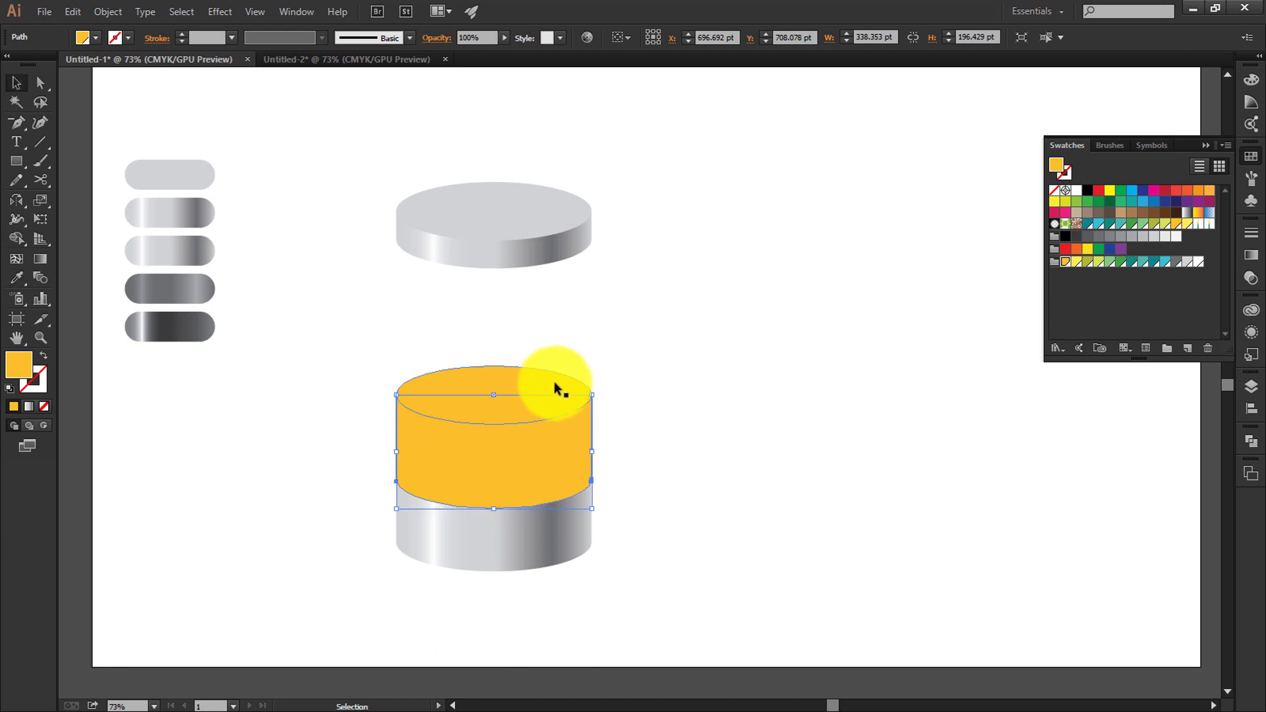
Make the top ellipse pale yellow and put the swatches away.
{"action": "left_click", "coordinate": [552, 381]}
{"action": "left_click", "coordinate": [1078, 263]}
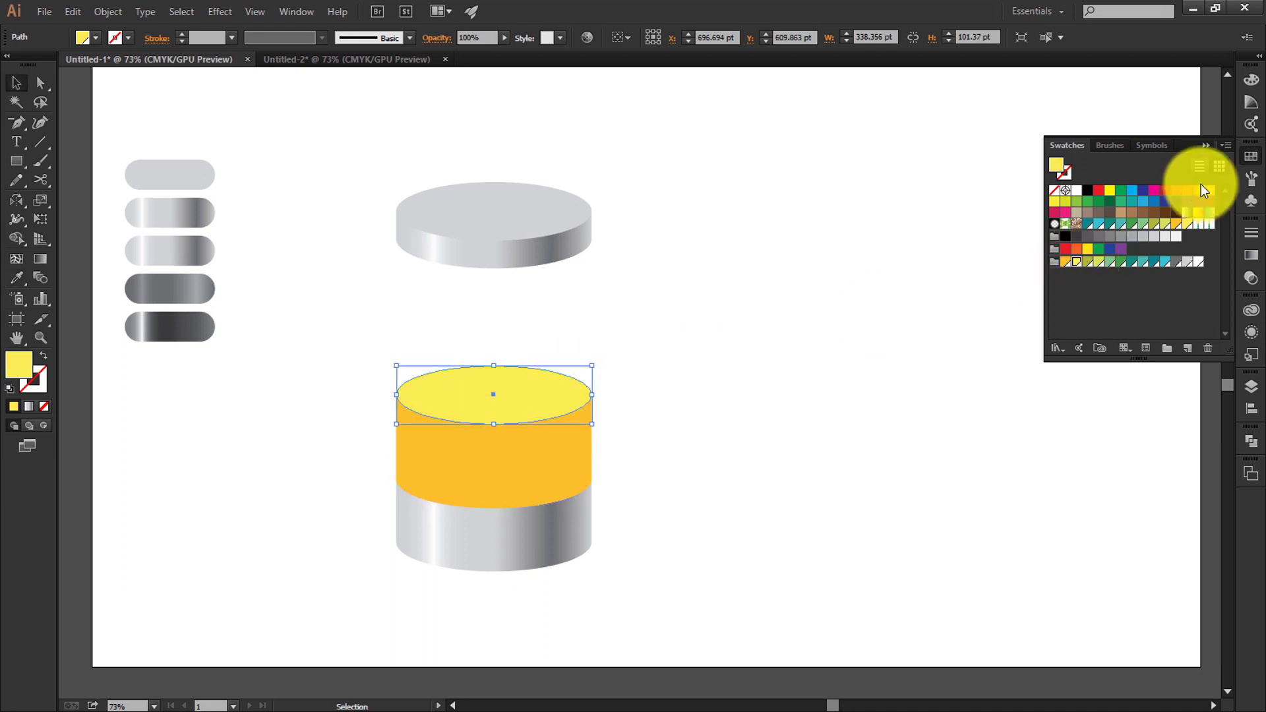
{"action": "left_click", "coordinate": [1206, 145]}
{"action": "left_click", "coordinate": [355, 197]}
Raise the grey lid higher above the yellow liquid.
{"action": "left_click_drag", "start_coordinate": [563, 562], "coordinate": [630, 578]}
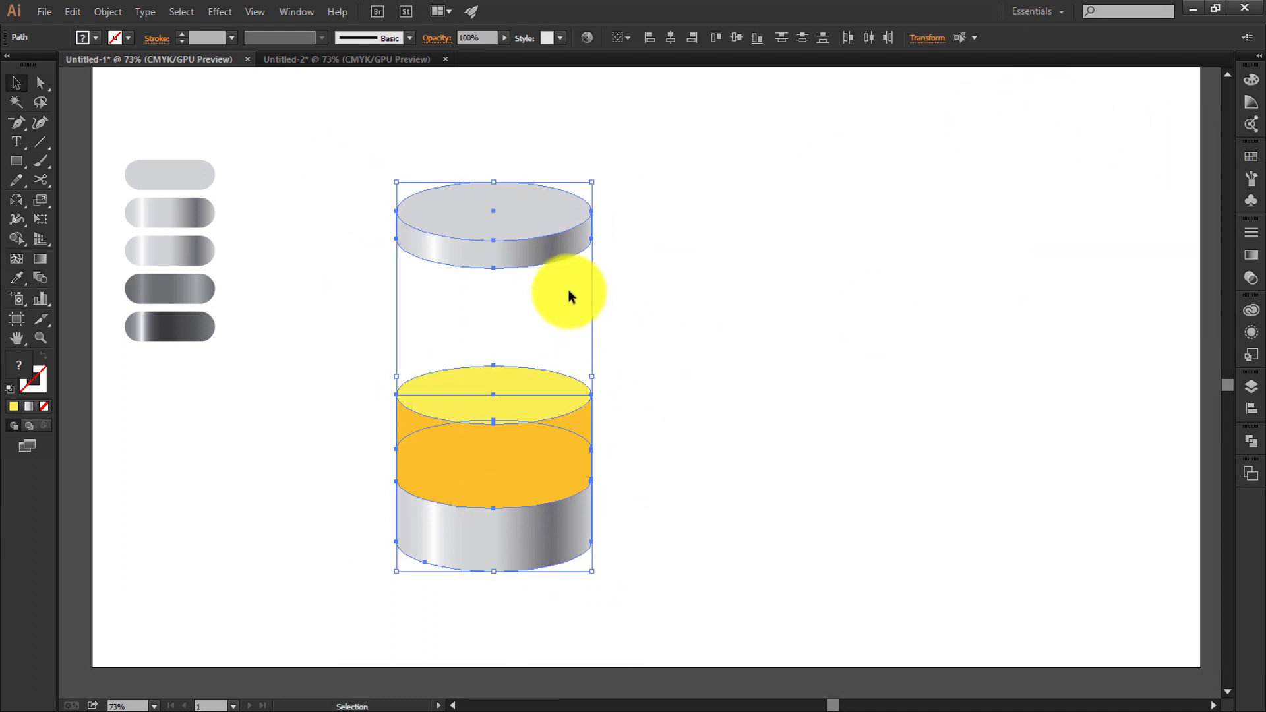
{"action": "left_click", "coordinate": [568, 290]}
{"action": "left_click_drag", "start_coordinate": [411, 164], "coordinate": [534, 143]}
{"action": "left_click", "coordinate": [529, 425]}
{"action": "left_click", "coordinate": [853, 303]}
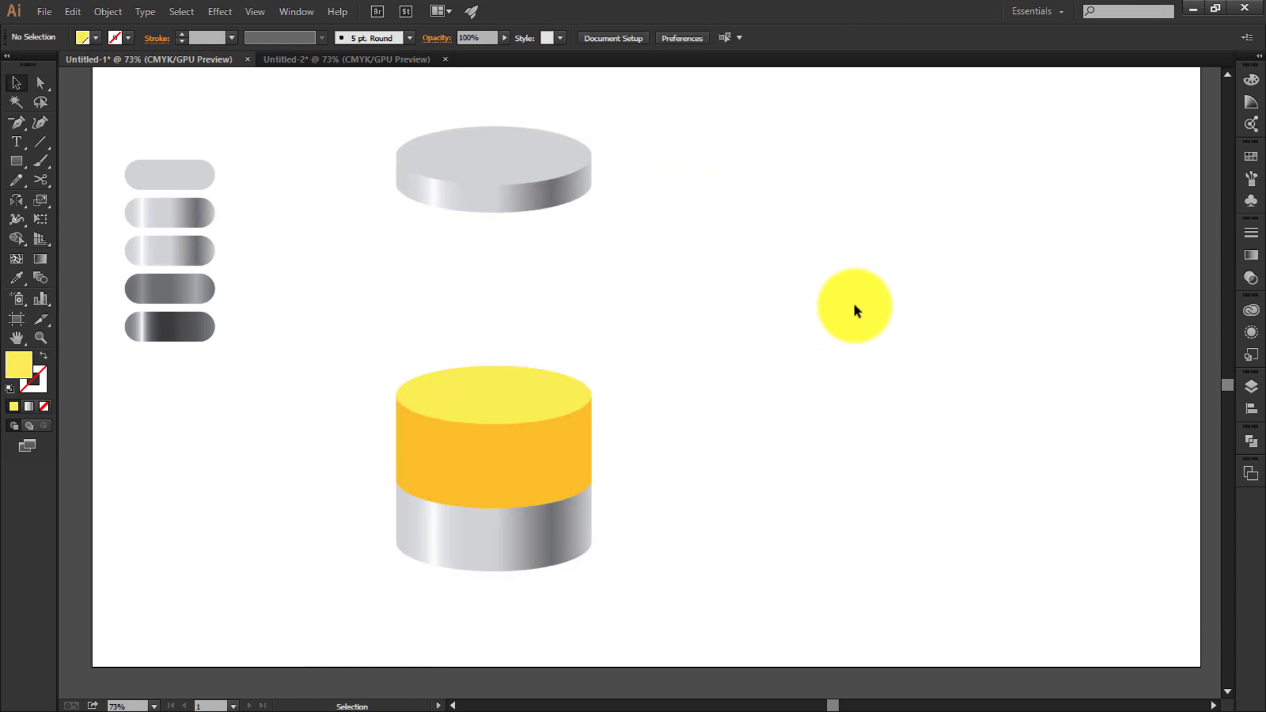
Check the glass rectangle in Untitled-2, then draw a tall rectangle from lid to base.
{"action": "left_click", "coordinate": [332, 61]}
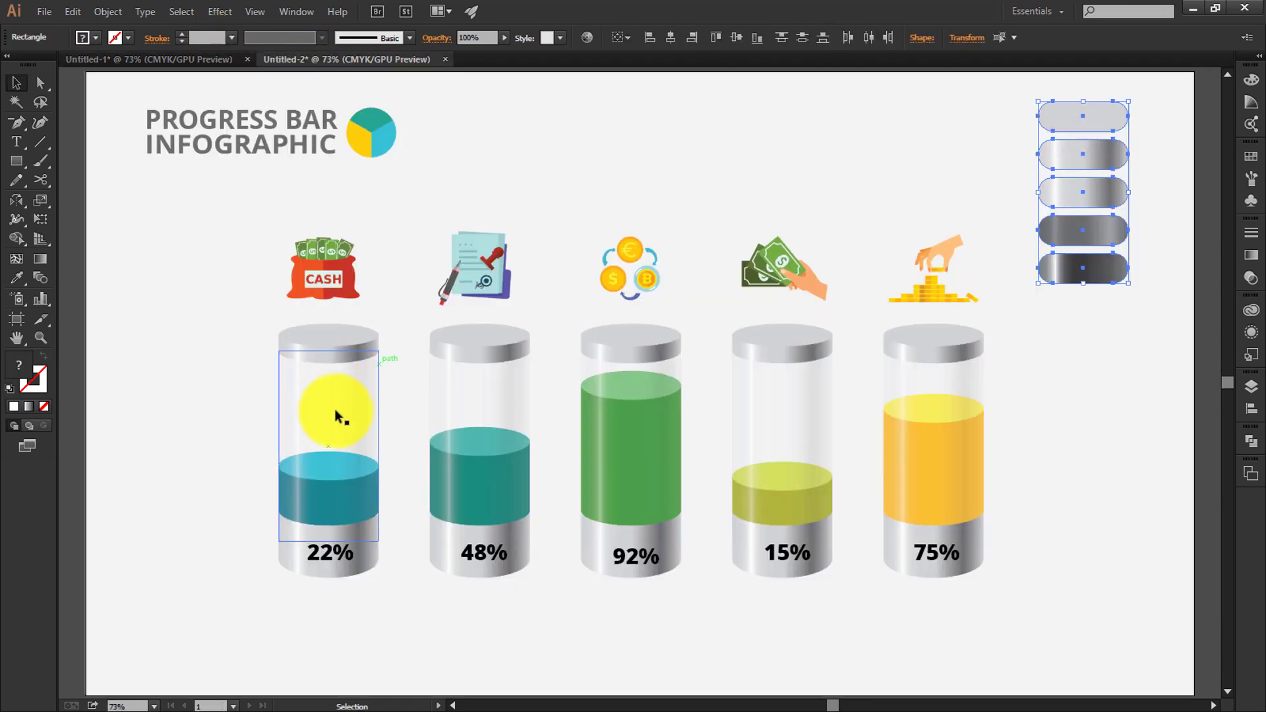
{"action": "left_click", "coordinate": [329, 411]}
{"action": "left_click", "coordinate": [209, 61]}
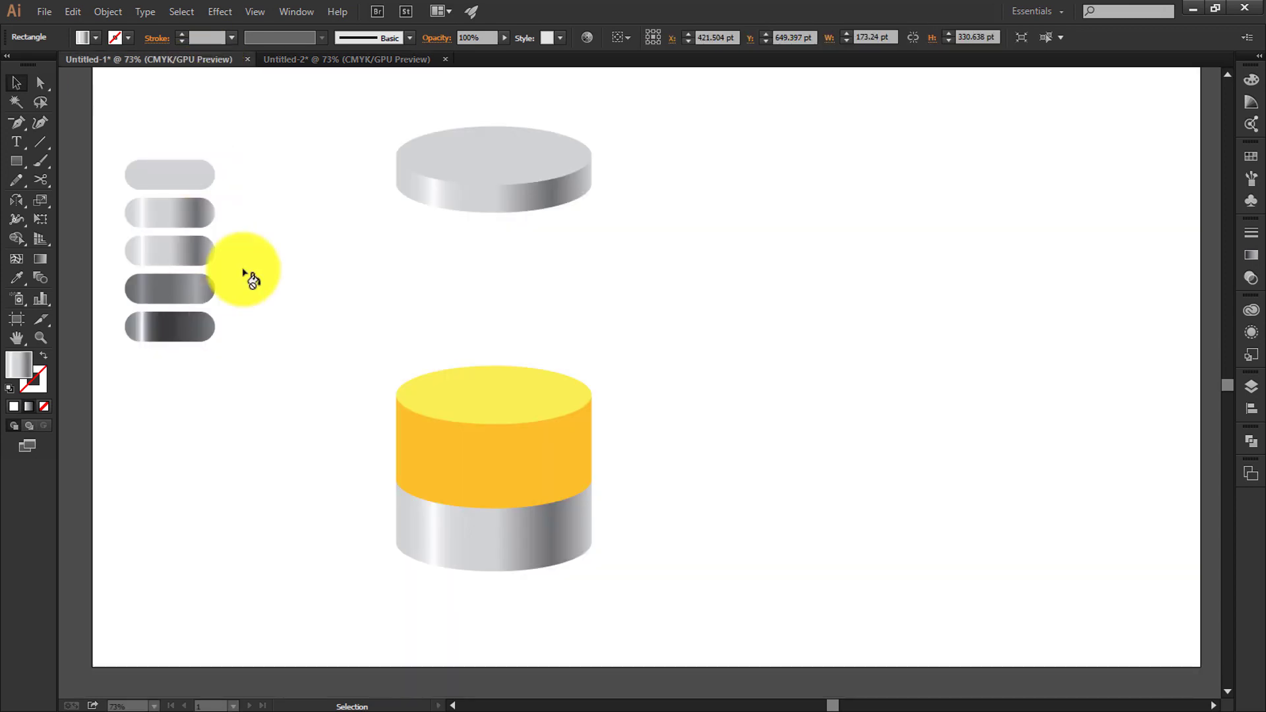
{"action": "left_click_drag", "start_coordinate": [16, 164], "coordinate": [57, 161]}
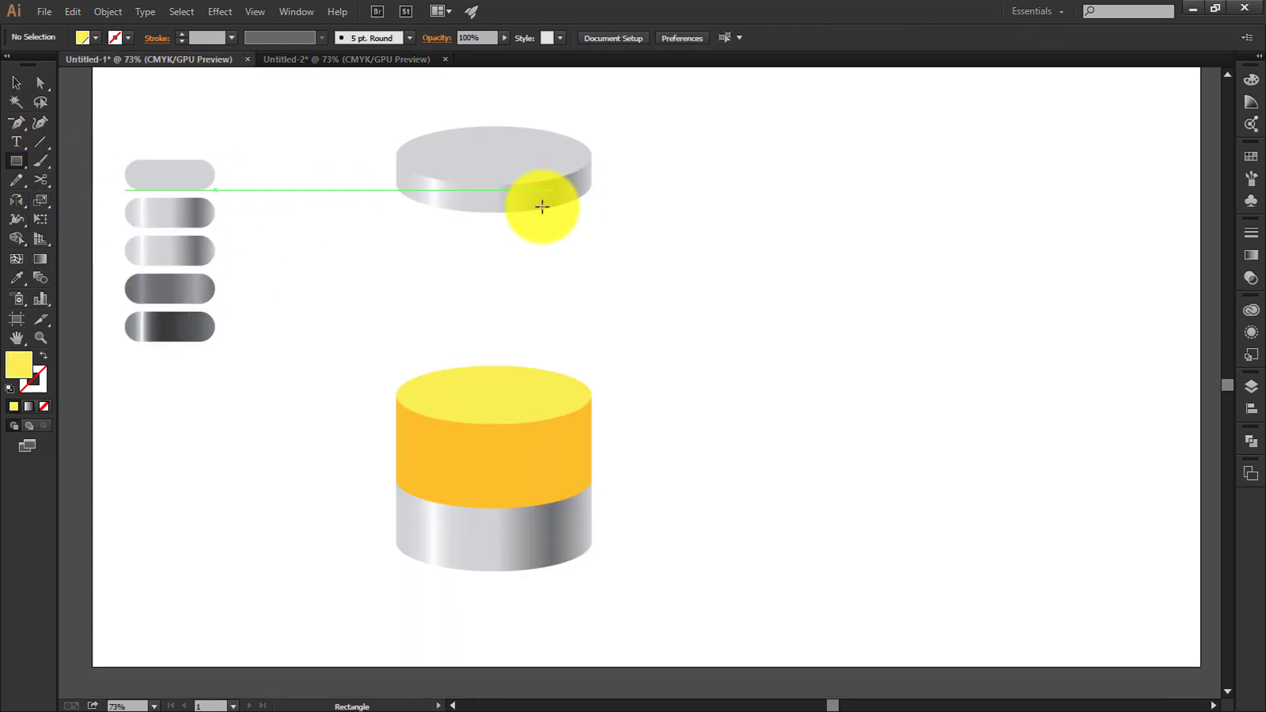
{"action": "left_click_drag", "start_coordinate": [396, 174], "coordinate": [591, 523]}
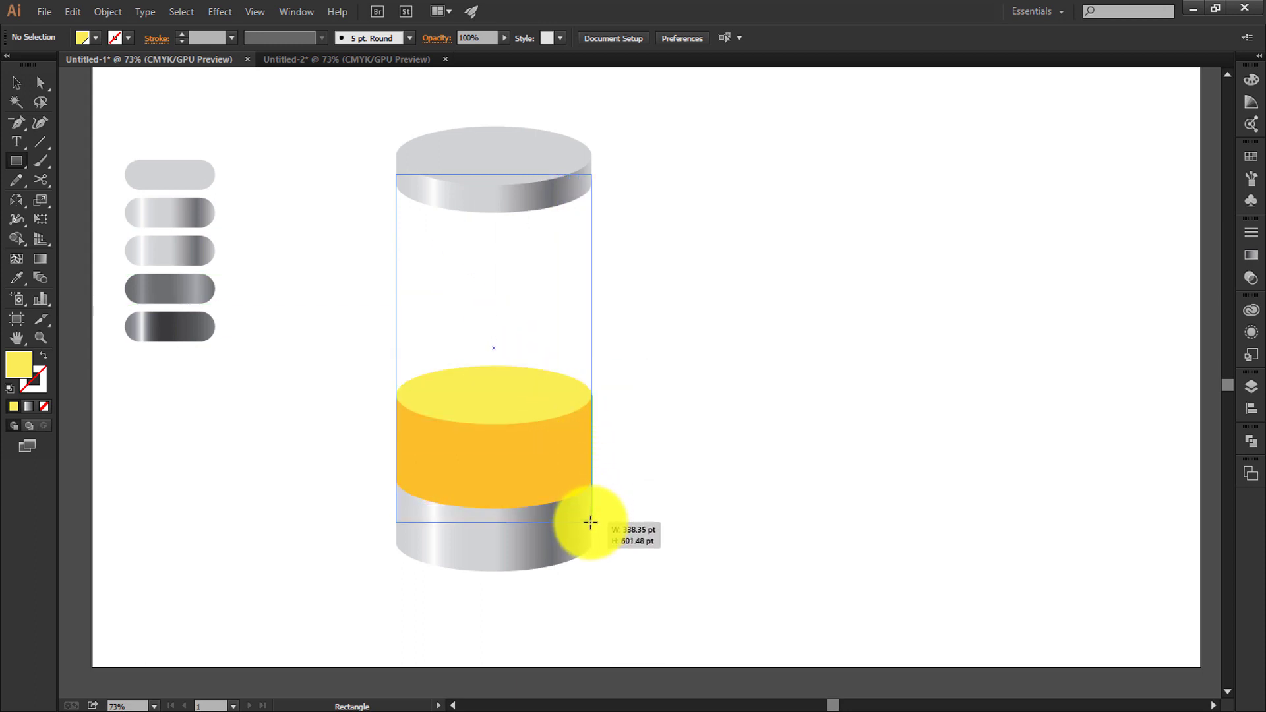
Duplicate the tall rectangle into copies beside the cylinder and delete the one covering it.
{"action": "left_click", "coordinate": [16, 82]}
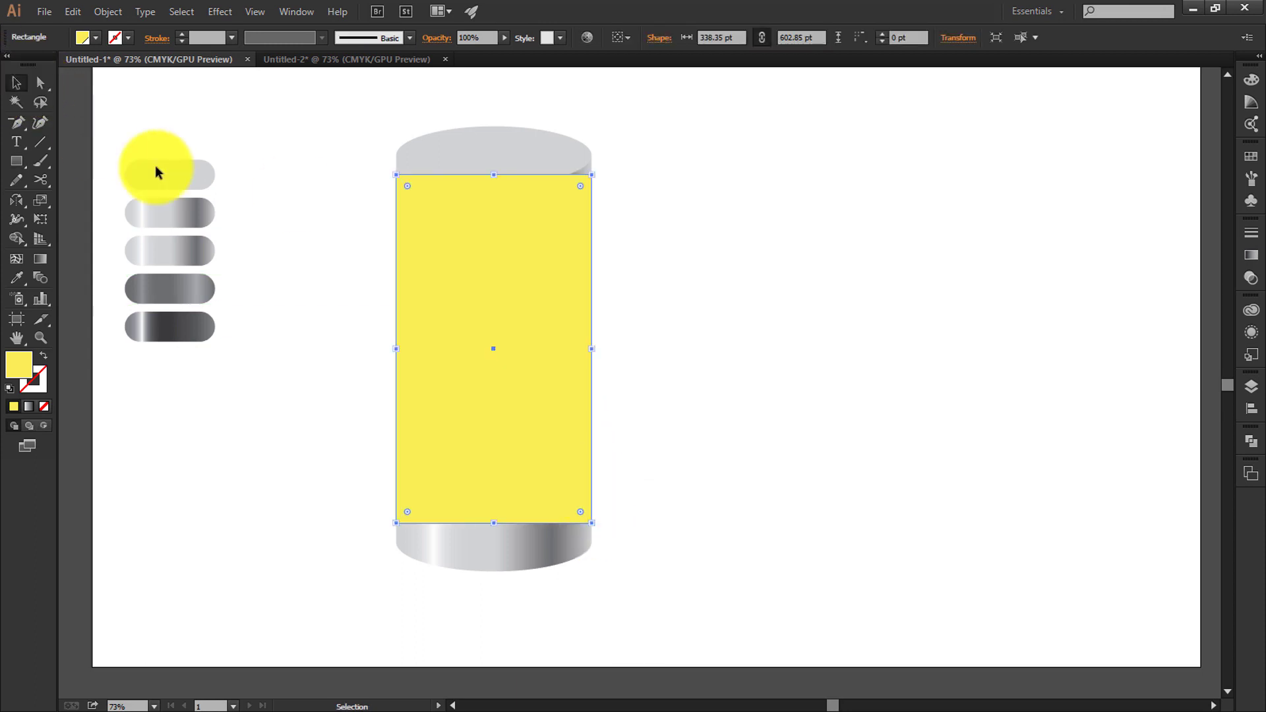
{"action": "left_click_drag", "start_coordinate": [544, 315], "coordinate": [767, 322]}
{"action": "key", "text": "a"}
{"action": "key", "text": "ctrl+d"}
{"action": "key", "text": "ctrl+d"}
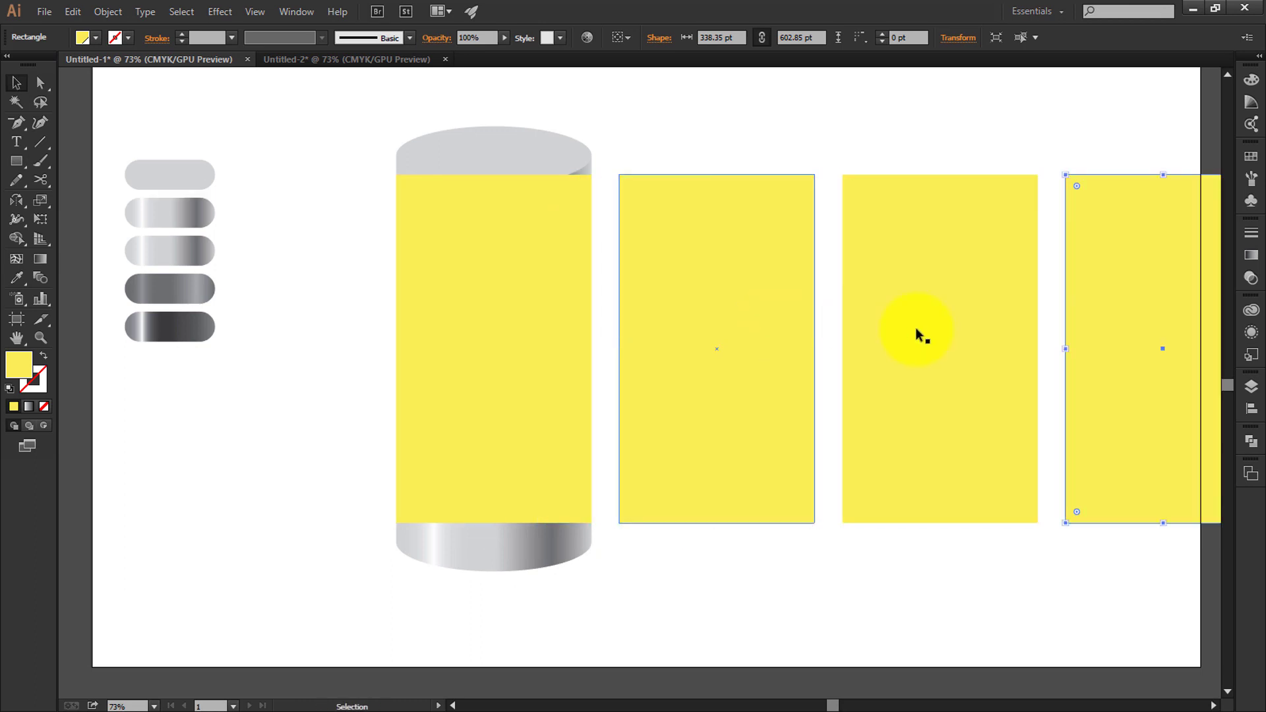
{"action": "left_click", "coordinate": [505, 352]}
{"action": "key", "text": "Delete"}
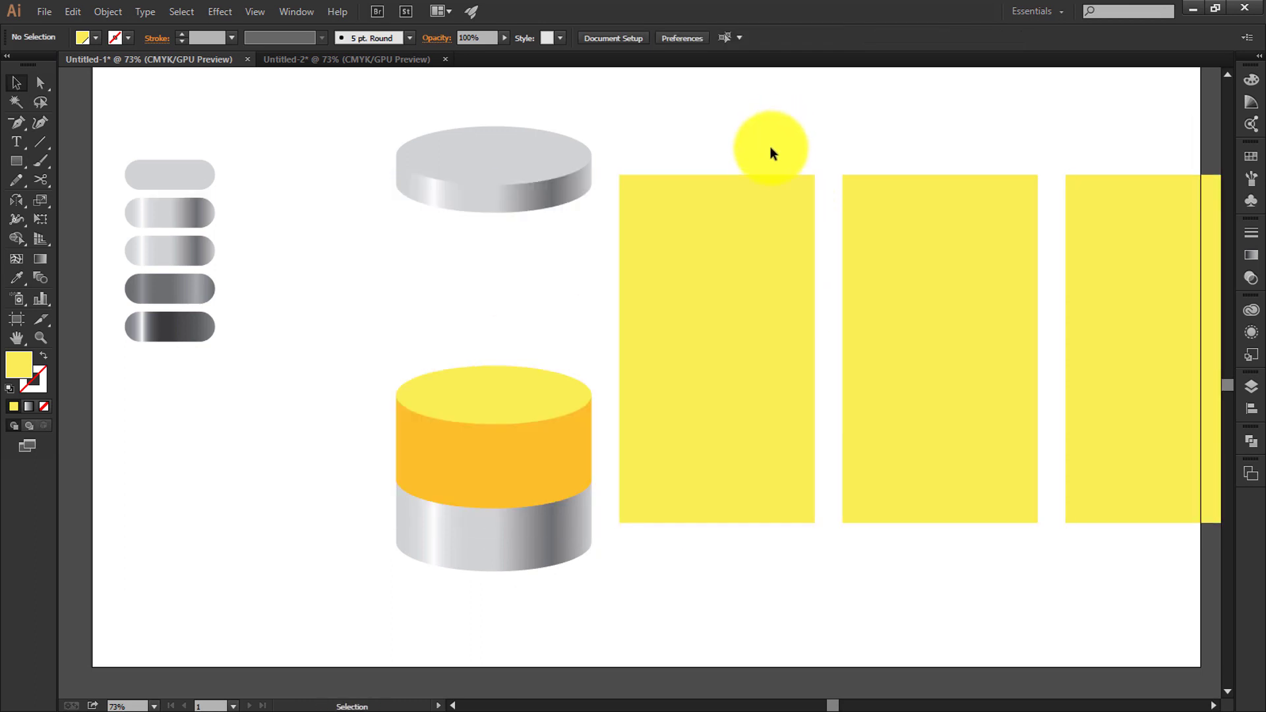
Fill the three rectangles with grey gradients sampled from the first, fourth and fifth pills.
{"action": "left_click", "coordinate": [786, 258]}
{"action": "key", "text": "i"}
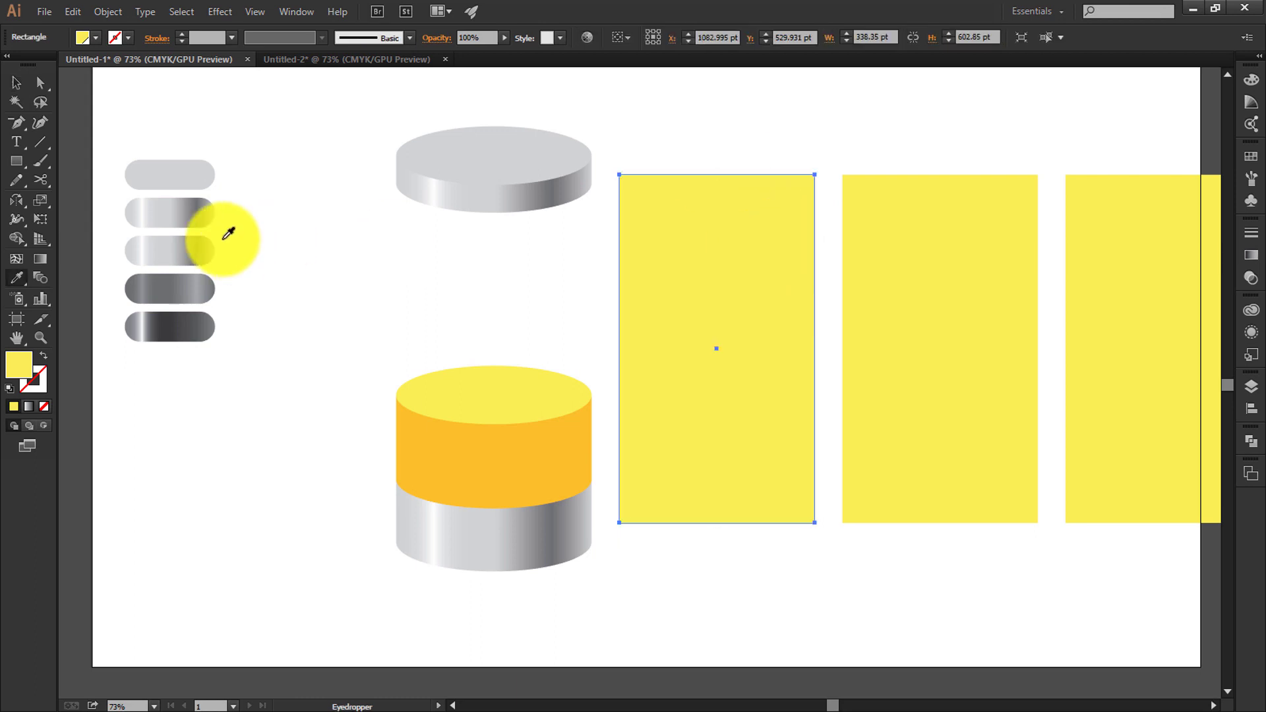
{"action": "left_click", "coordinate": [197, 254]}
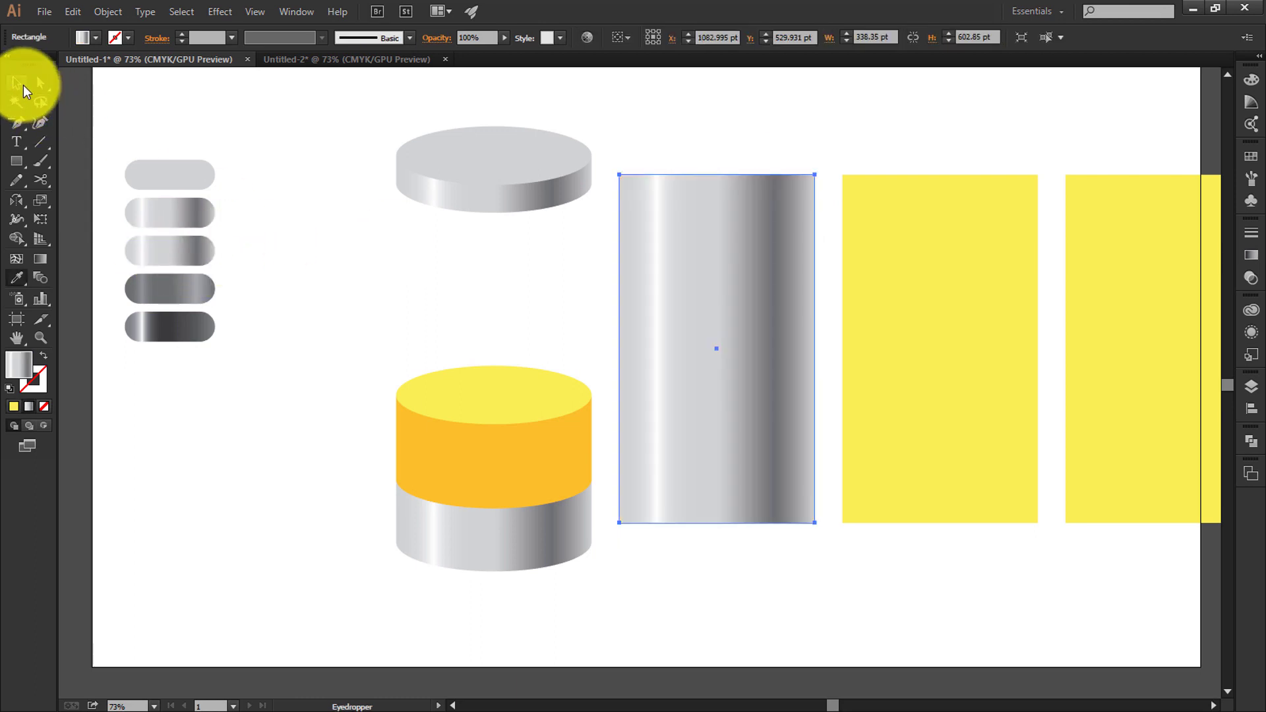
{"action": "left_click", "coordinate": [18, 83]}
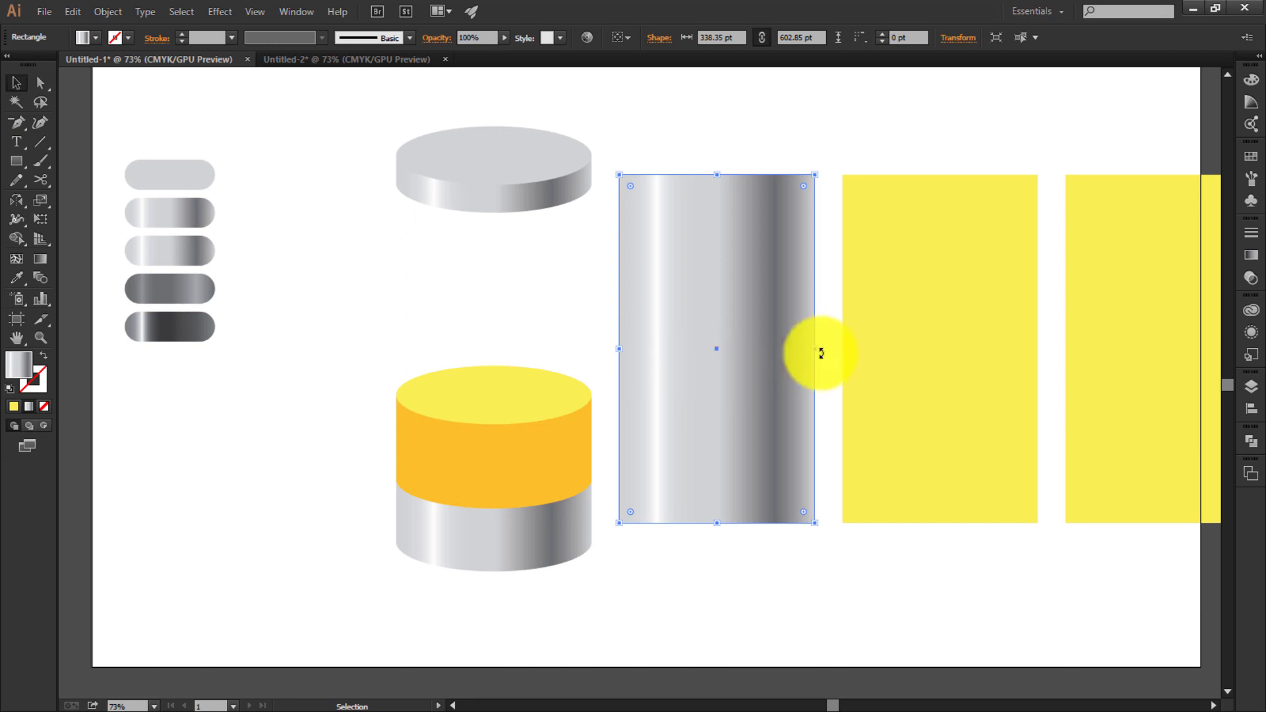
{"action": "key", "text": "i"}
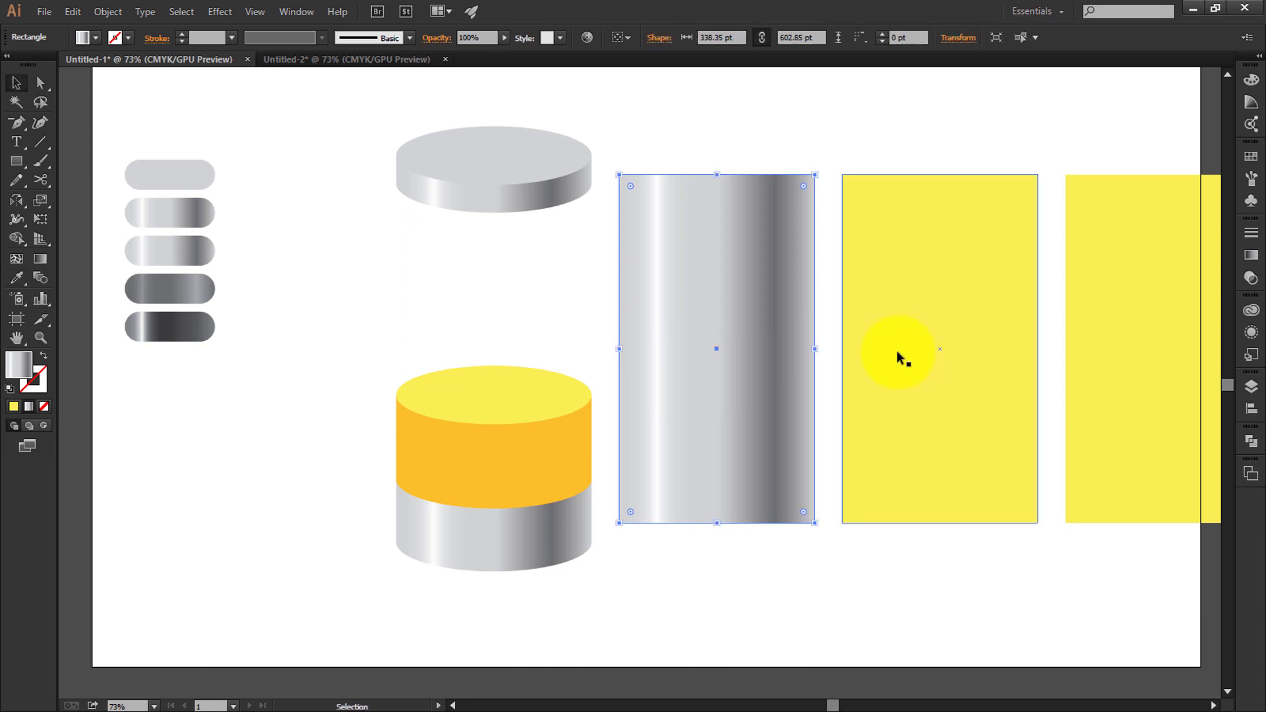
{"action": "left_click", "coordinate": [901, 351], "text": "ctrl"}
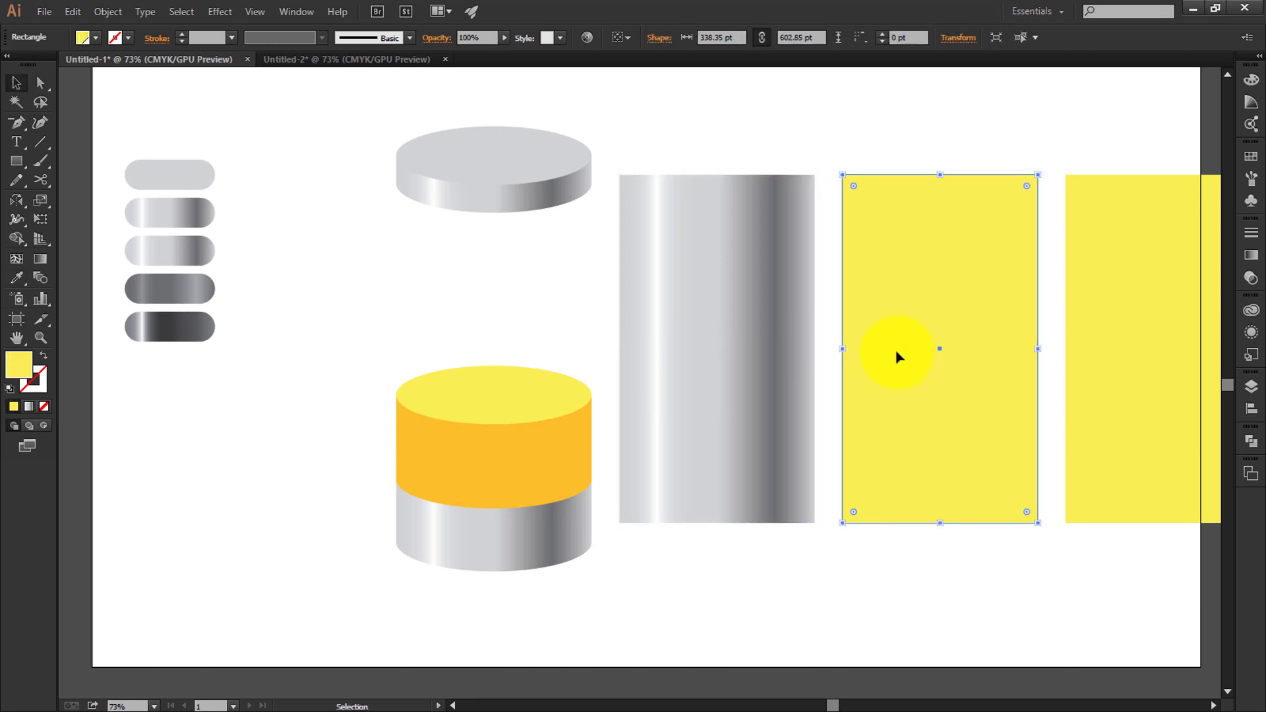
{"action": "left_click", "coordinate": [145, 275]}
{"action": "left_click", "coordinate": [1072, 334], "text": "ctrl"}
{"action": "left_click", "coordinate": [174, 323]}
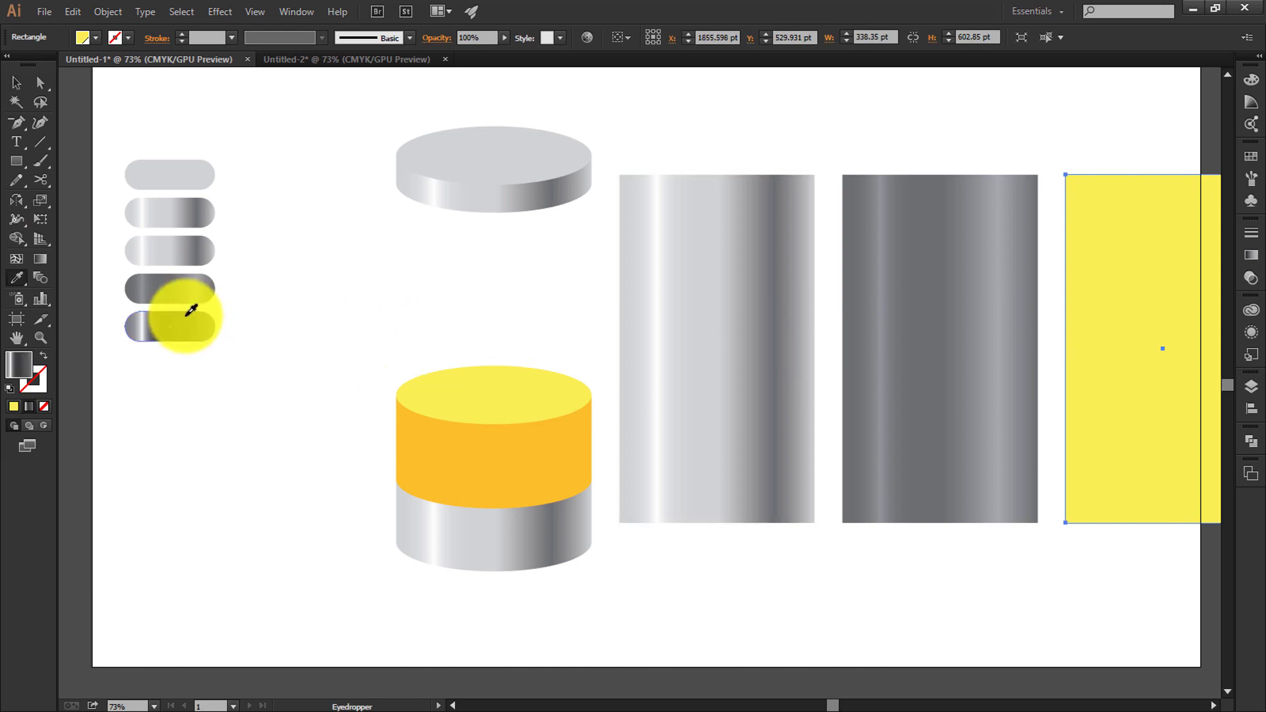
Centre the dark gradient rectangle horizontally on the light one.
{"action": "left_click", "coordinate": [813, 159]}
{"action": "left_click_drag", "start_coordinate": [870, 246], "coordinate": [870, 248]}
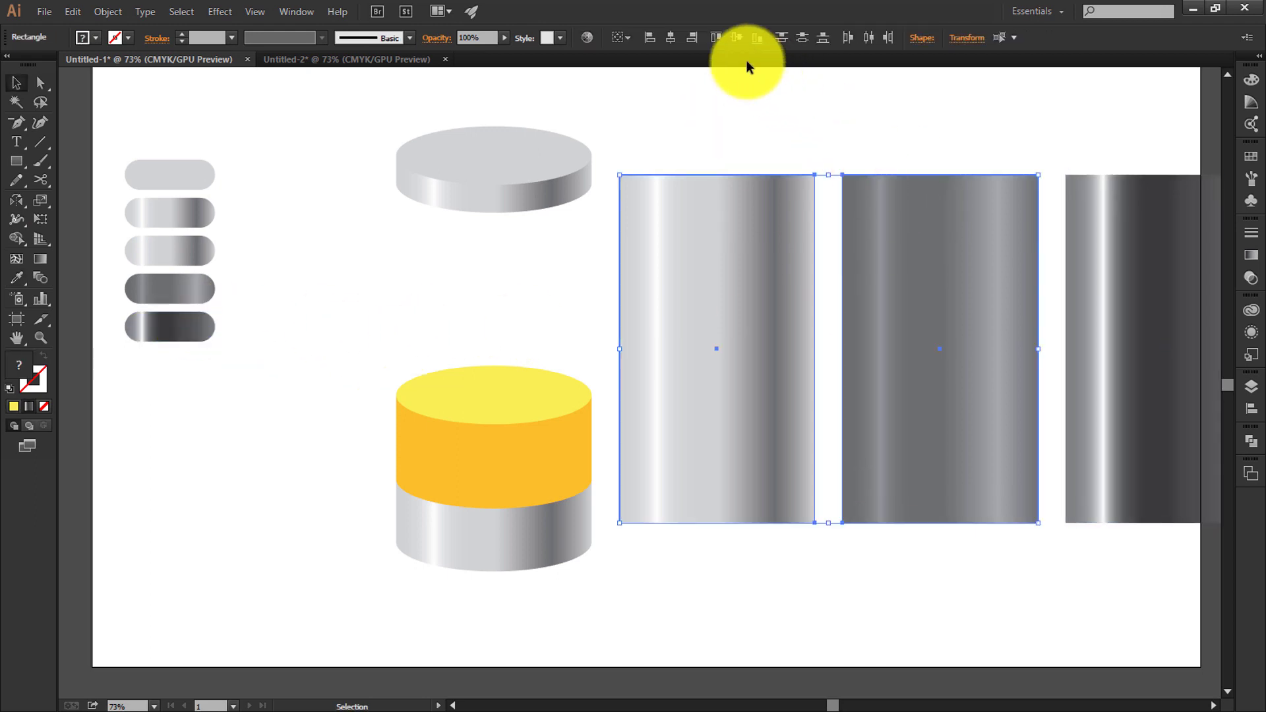
{"action": "left_click", "coordinate": [668, 40]}
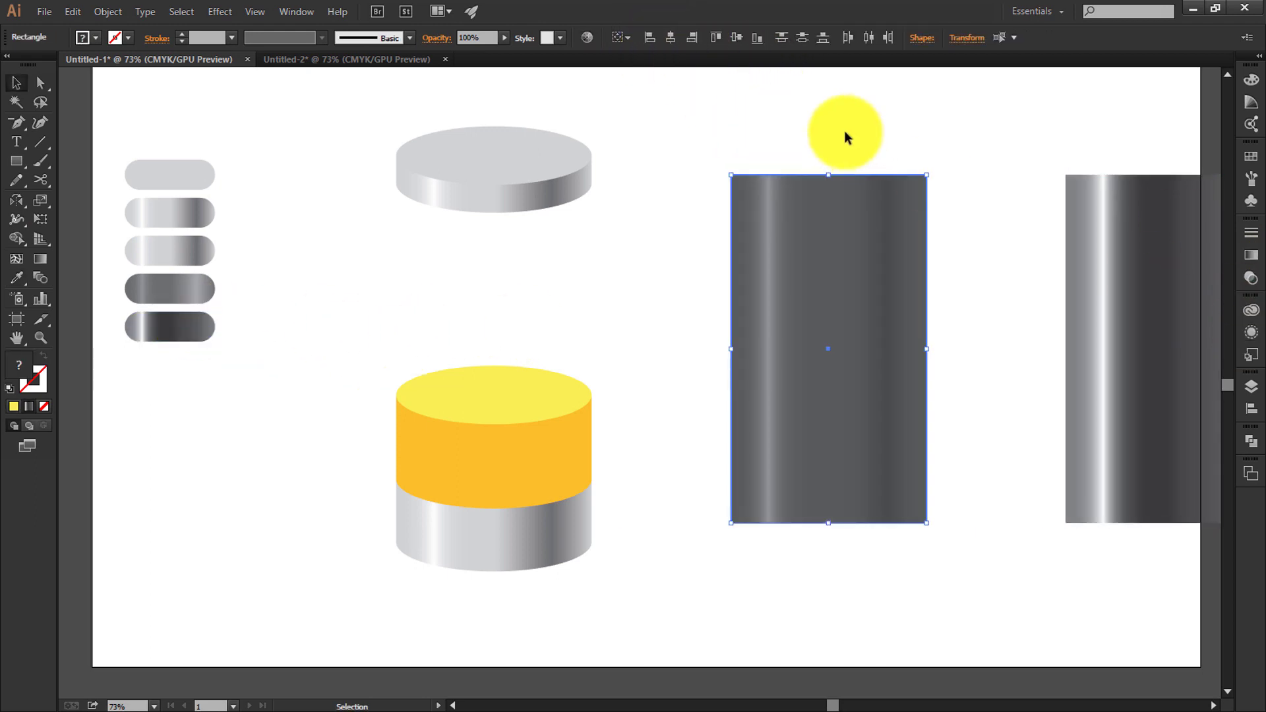
Make a clipping mask of the stacked rectangles and re-centre the dark rectangle on the light one.
{"action": "right_click", "coordinate": [908, 281]}
{"action": "left_click", "coordinate": [988, 411]}
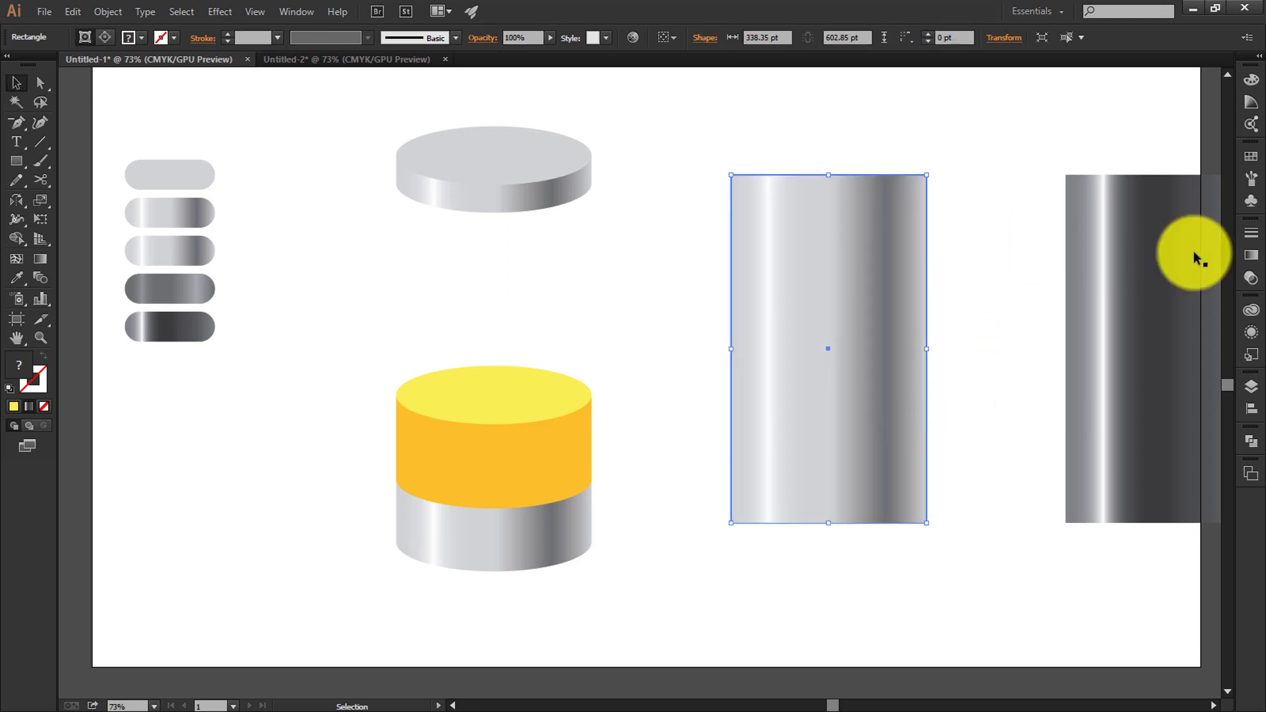
{"action": "left_click", "coordinate": [1115, 217]}
{"action": "left_click_drag", "start_coordinate": [1115, 217], "coordinate": [1002, 218]}
{"action": "left_click", "coordinate": [914, 205], "text": "shift"}
{"action": "left_click", "coordinate": [671, 37]}
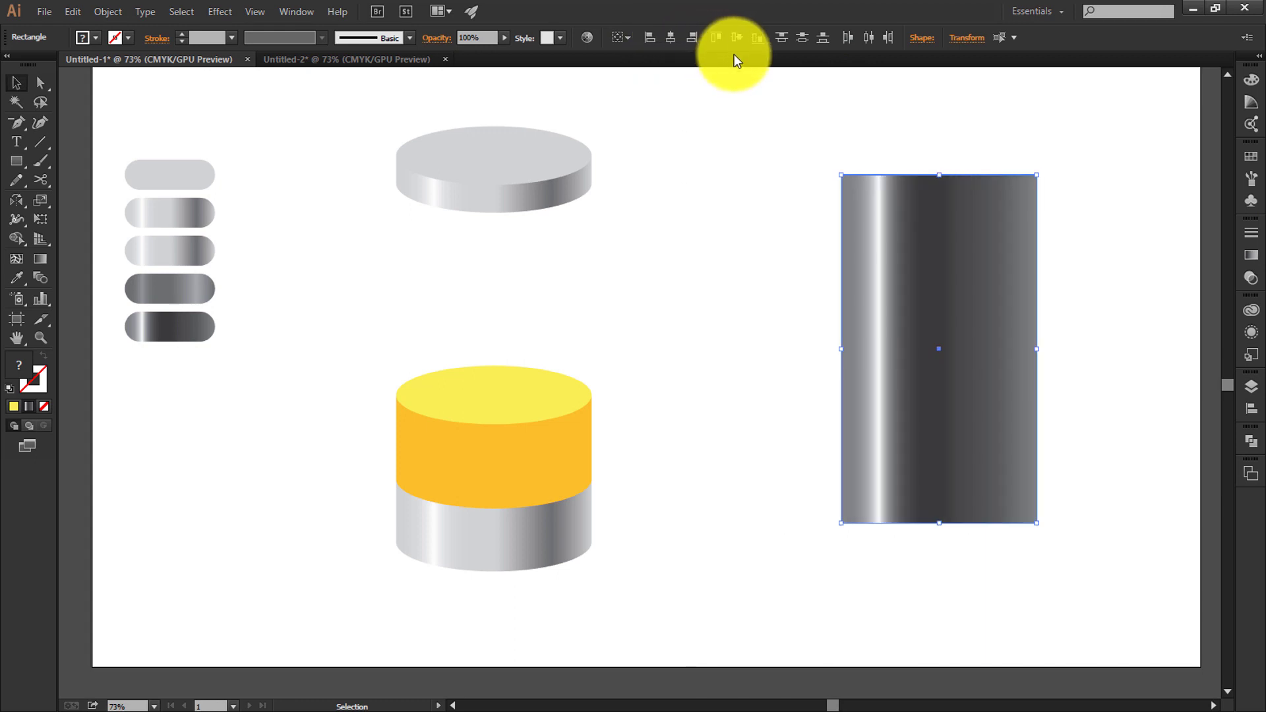
Apply an opacity mask in the Transparency panel and test the glass over the cylinder.
{"action": "left_click", "coordinate": [1251, 255]}
{"action": "left_click", "coordinate": [1151, 224]}
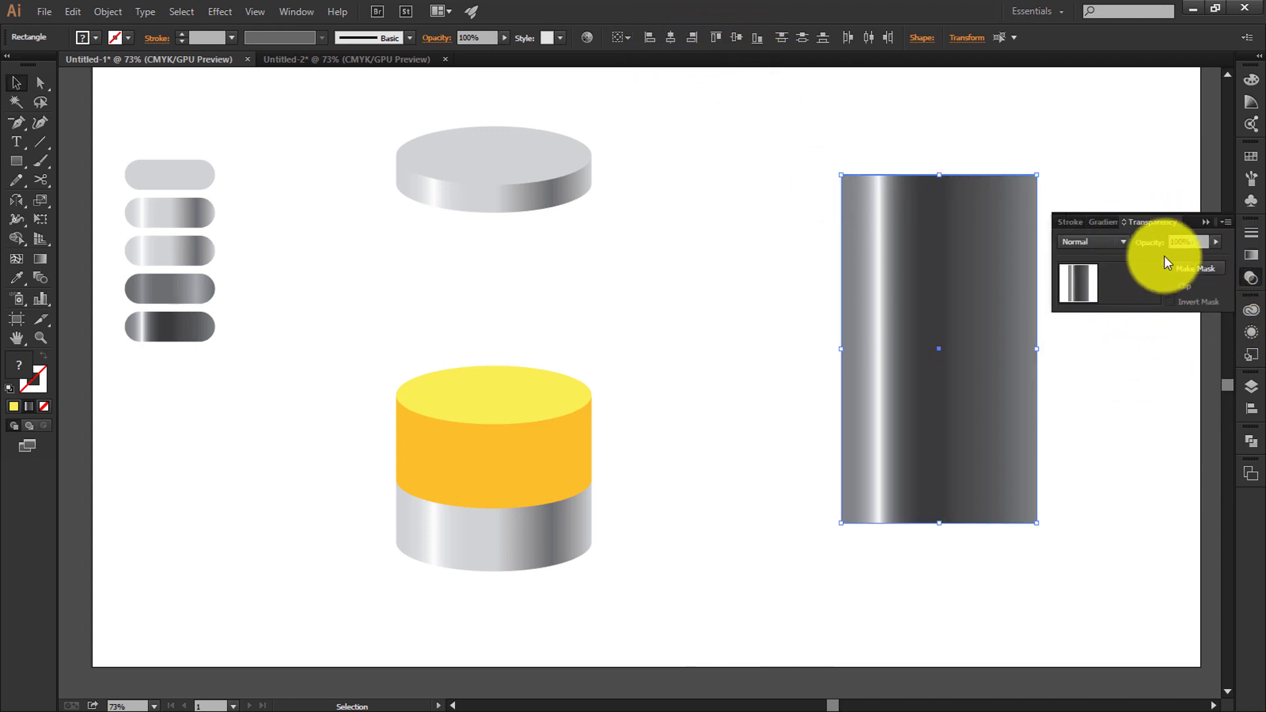
{"action": "left_click", "coordinate": [1197, 270]}
{"action": "left_click", "coordinate": [987, 140]}
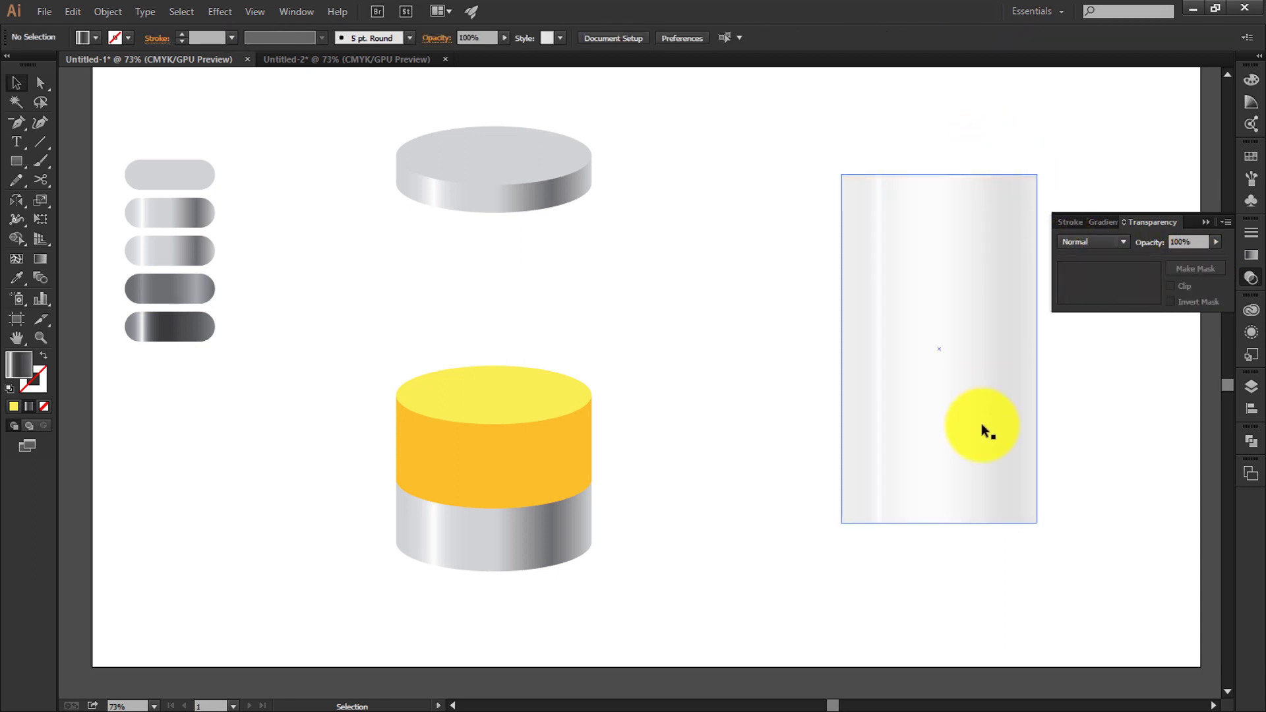
{"action": "left_click_drag", "start_coordinate": [981, 423], "coordinate": [539, 422]}
{"action": "left_click", "coordinate": [757, 536]}
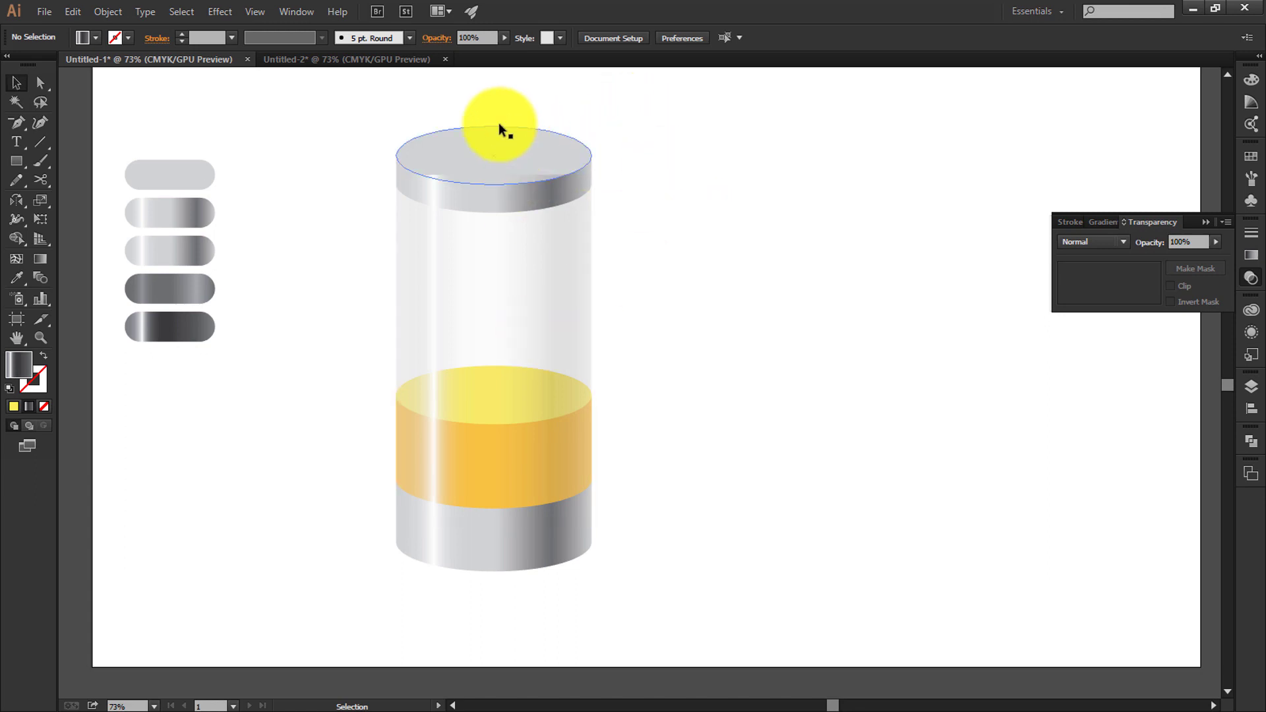
{"action": "left_click_drag", "start_coordinate": [495, 256], "coordinate": [742, 256]}
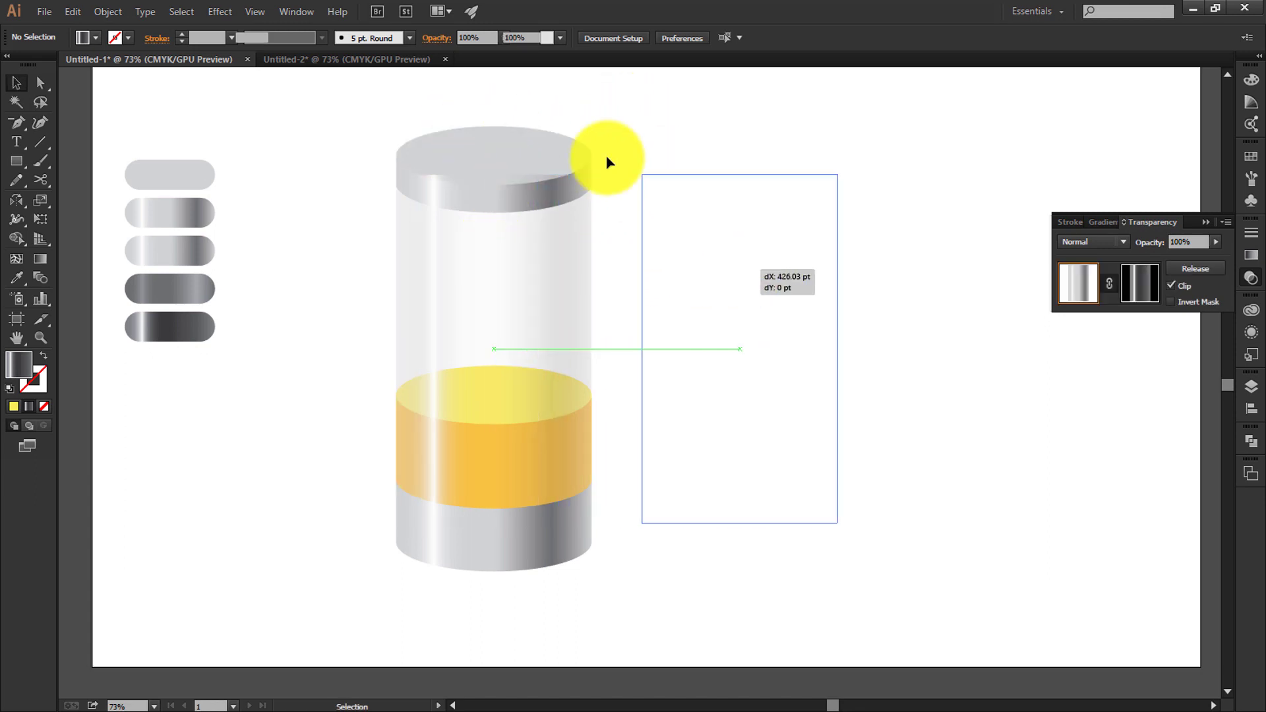
Bring the top cap disc to the front and place the glass body over the cylinder.
{"action": "right_click", "coordinate": [541, 191]}
{"action": "left_click", "coordinate": [821, 386]}
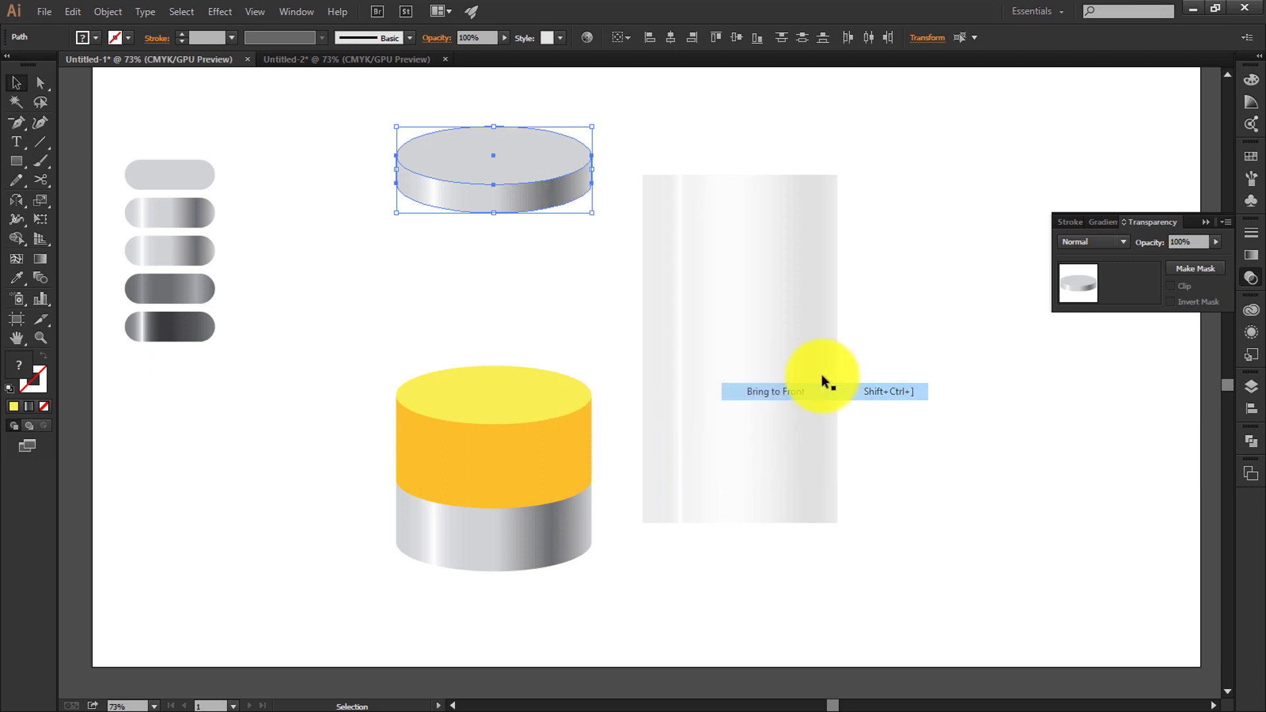
{"action": "left_click", "coordinate": [725, 574]}
{"action": "left_click_drag", "start_coordinate": [667, 623], "coordinate": [407, 546]}
{"action": "left_click", "coordinate": [700, 560]}
{"action": "left_click_drag", "start_coordinate": [687, 520], "coordinate": [443, 528]}
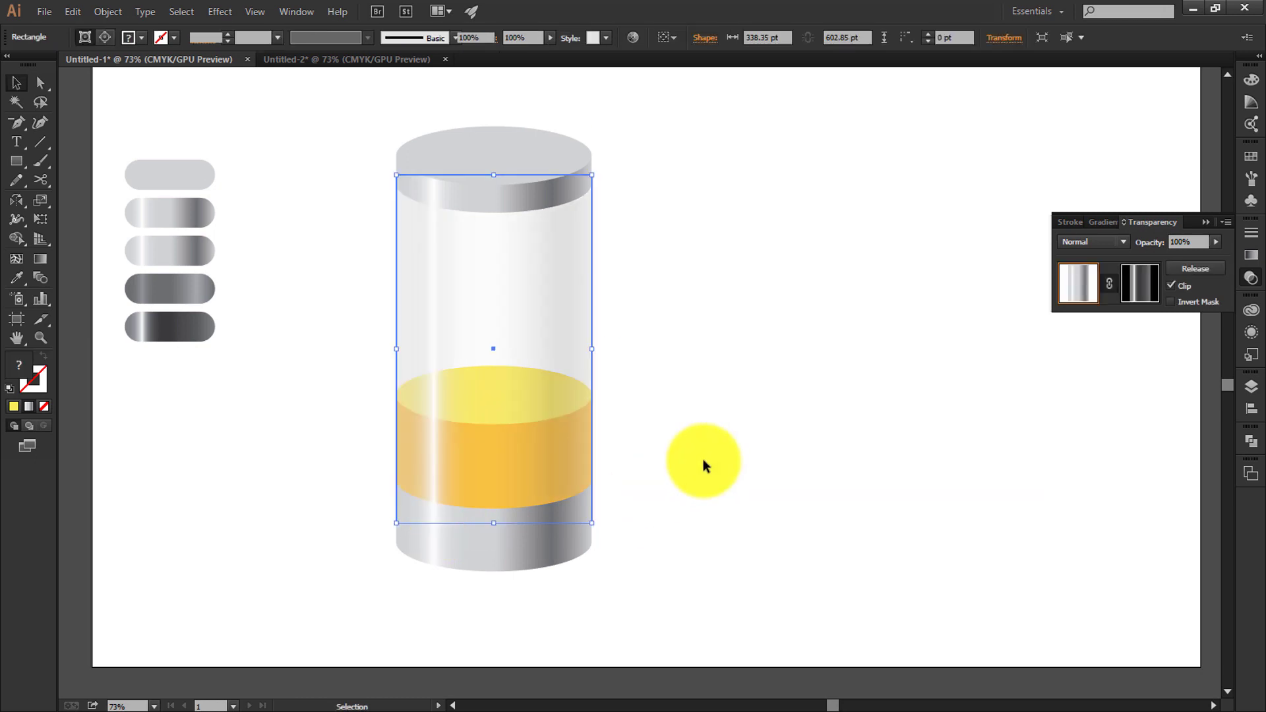
{"action": "left_click", "coordinate": [703, 459]}
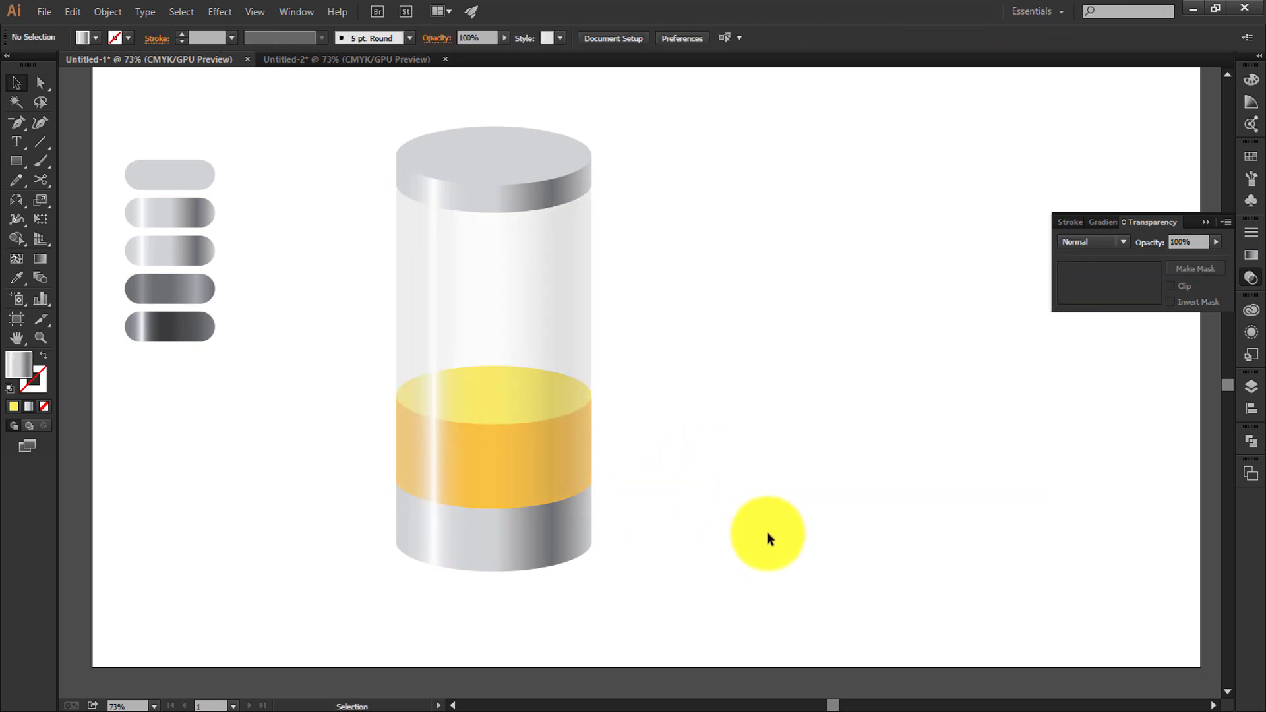
{"action": "left_click", "coordinate": [1206, 222]}
Select the whole cylinder, zoom out, and move the five pill swatches left of the artboard.
{"action": "left_click_drag", "start_coordinate": [473, 483], "coordinate": [475, 488]}
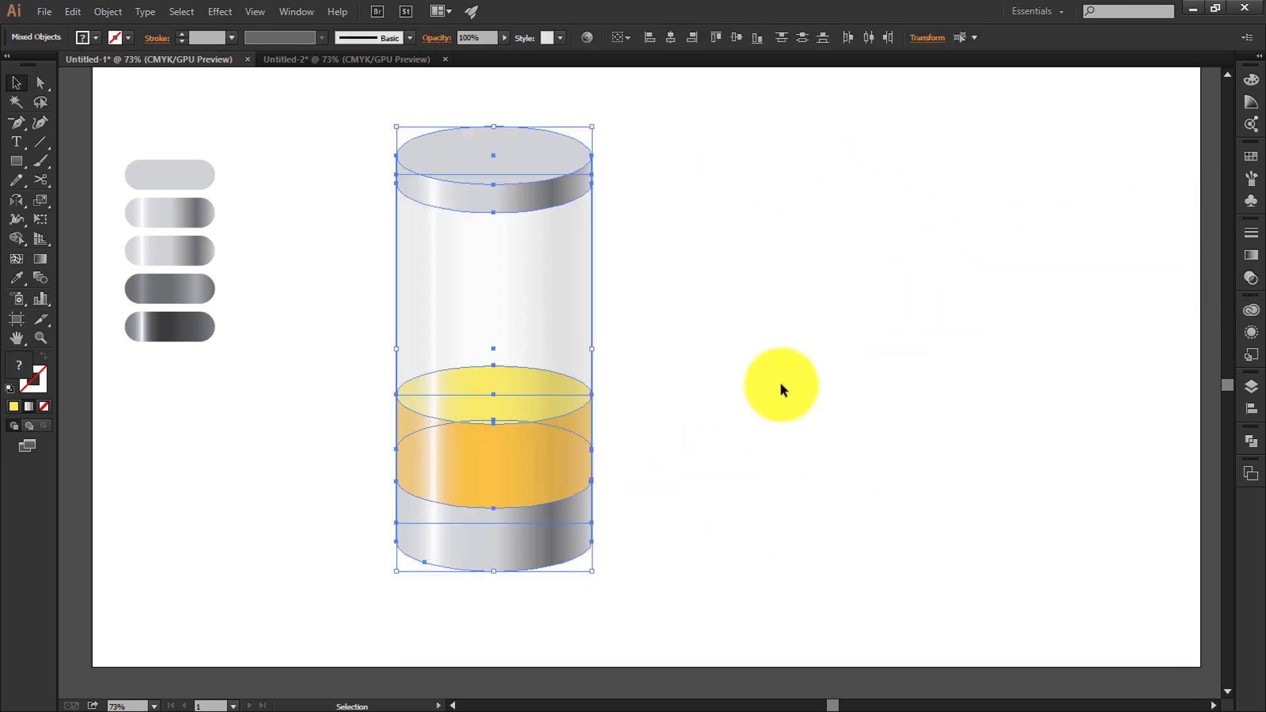
{"action": "left_click", "coordinate": [656, 155]}
{"action": "left_click", "coordinate": [448, 547]}
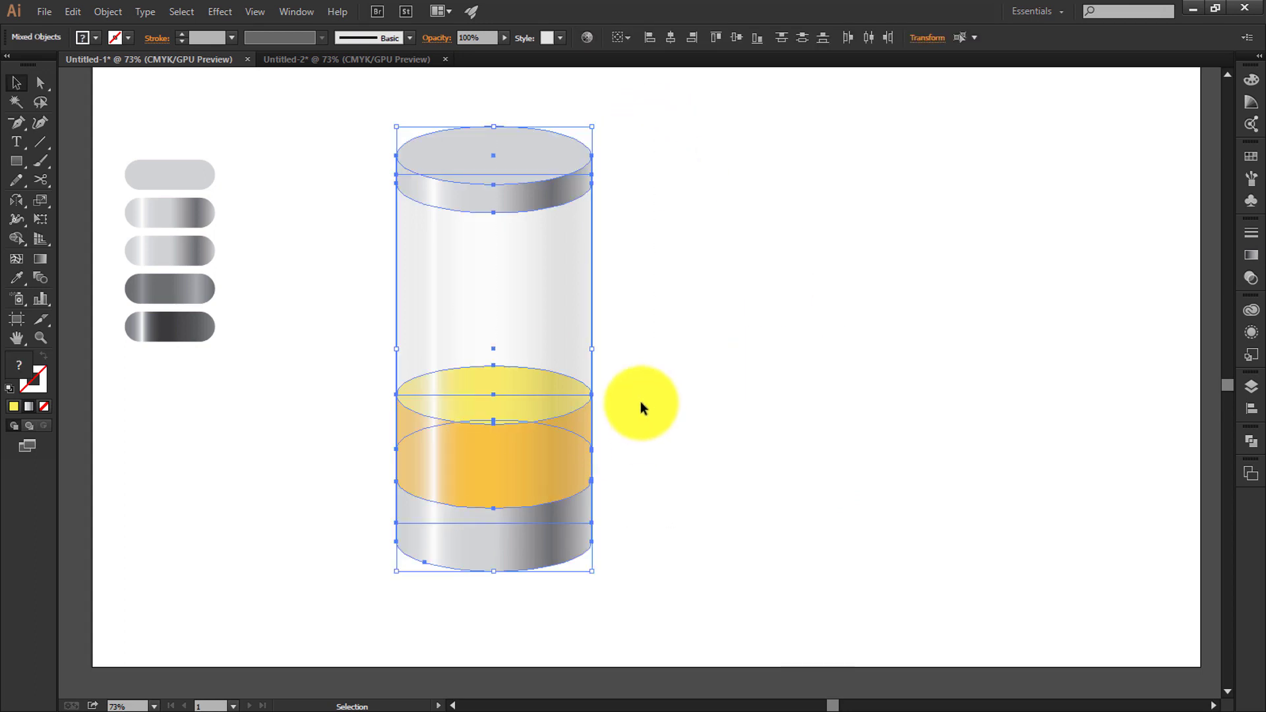
{"action": "left_click", "coordinate": [335, 60]}
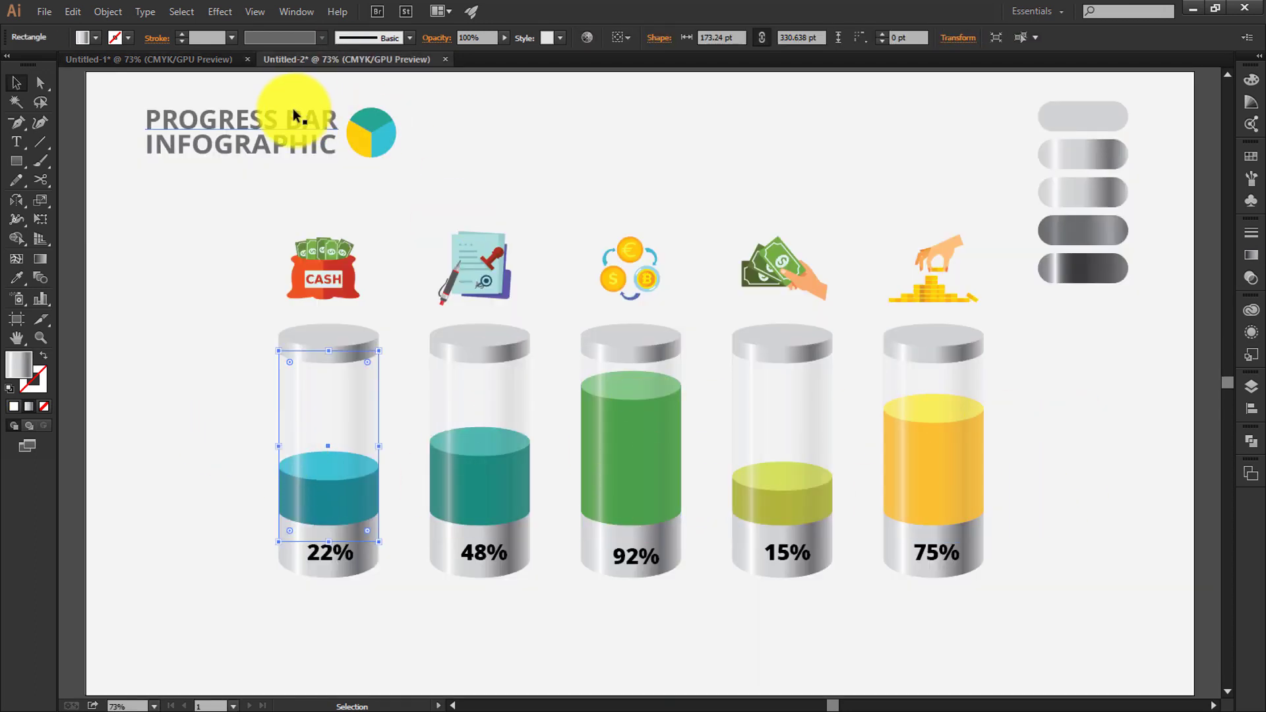
{"action": "left_click", "coordinate": [198, 62]}
{"action": "left_click", "coordinate": [650, 172]}
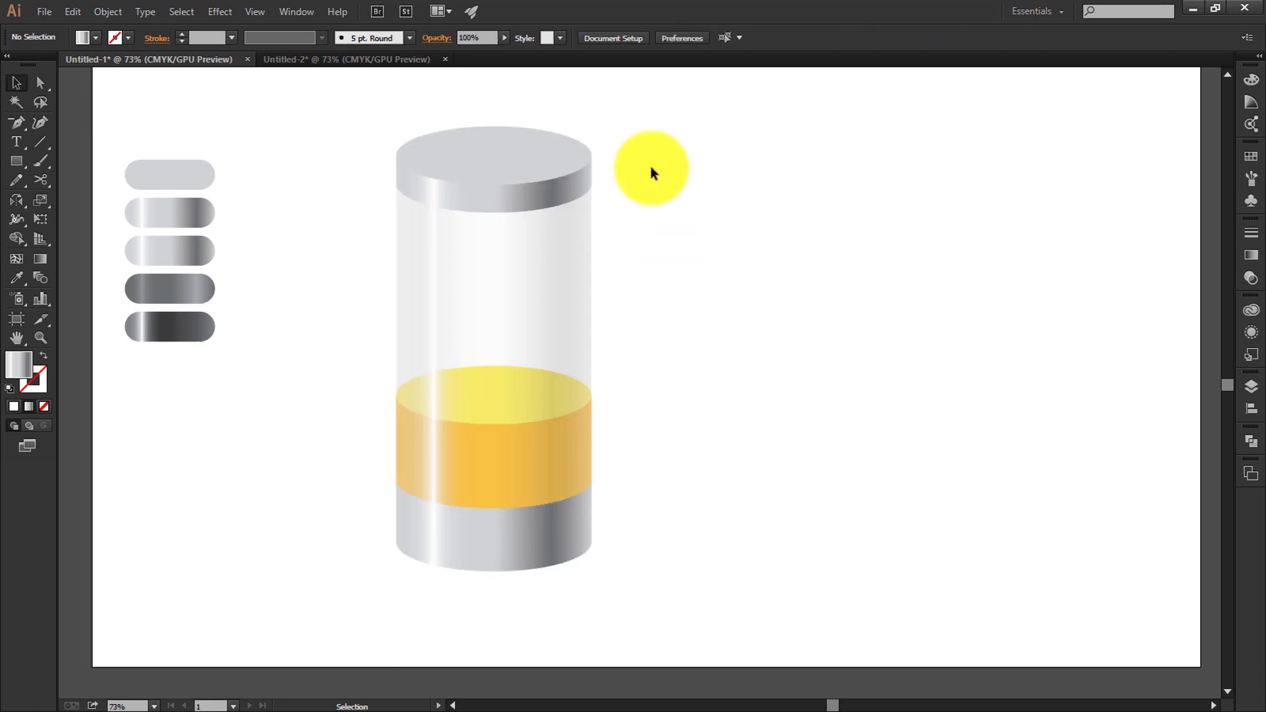
{"action": "left_click_drag", "start_coordinate": [687, 124], "coordinate": [404, 545]}
{"action": "key", "text": "a"}
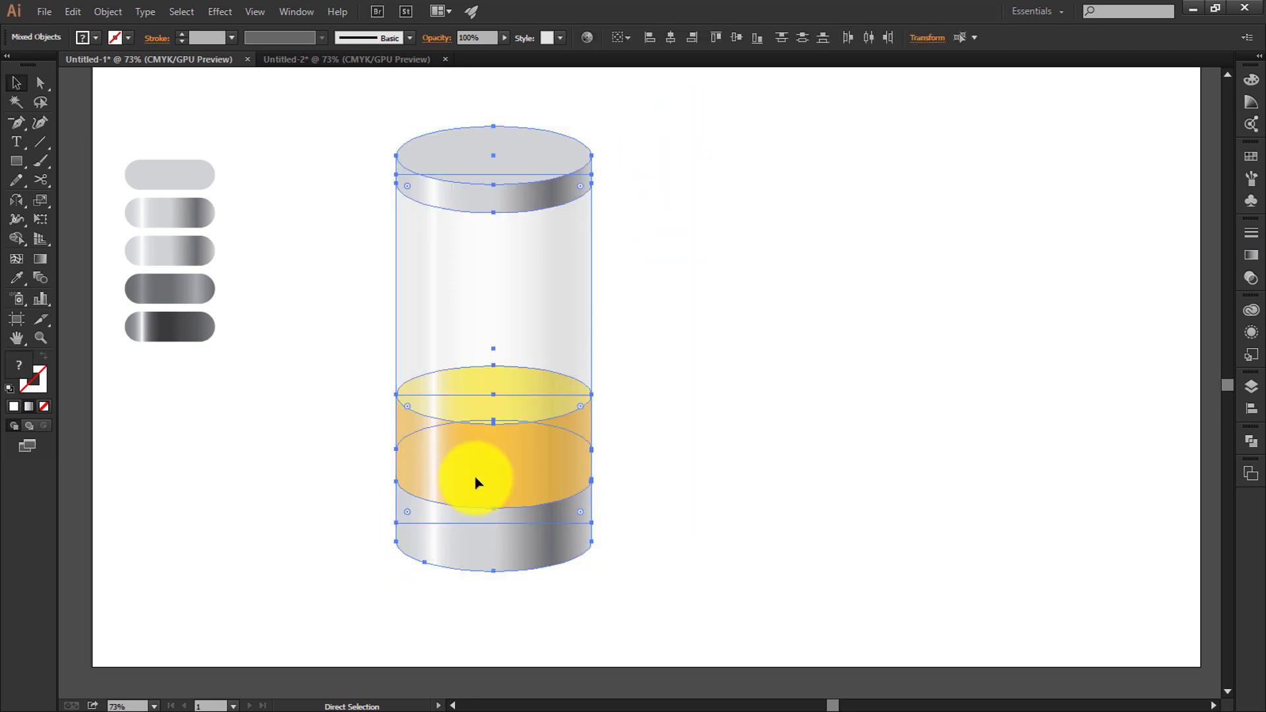
{"action": "key", "text": "ctrl+minus"}
{"action": "left_click_drag", "start_coordinate": [318, 369], "coordinate": [192, 351]}
Scale the cylinder down and copy it to the right repeatedly into a row of five.
{"action": "left_click_drag", "start_coordinate": [588, 503], "coordinate": [583, 457]}
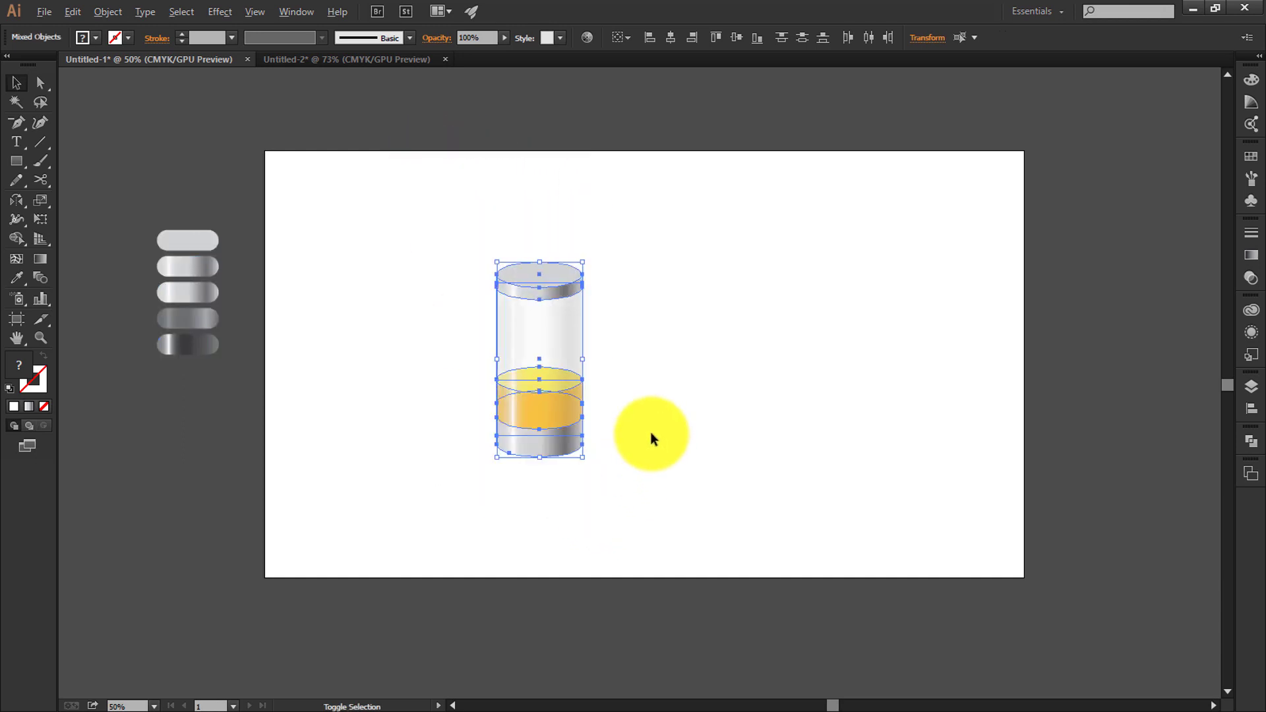
{"action": "left_click", "coordinate": [650, 438]}
{"action": "left_click_drag", "start_coordinate": [480, 258], "coordinate": [572, 447]}
{"action": "left_click_drag", "start_coordinate": [572, 447], "coordinate": [525, 449]}
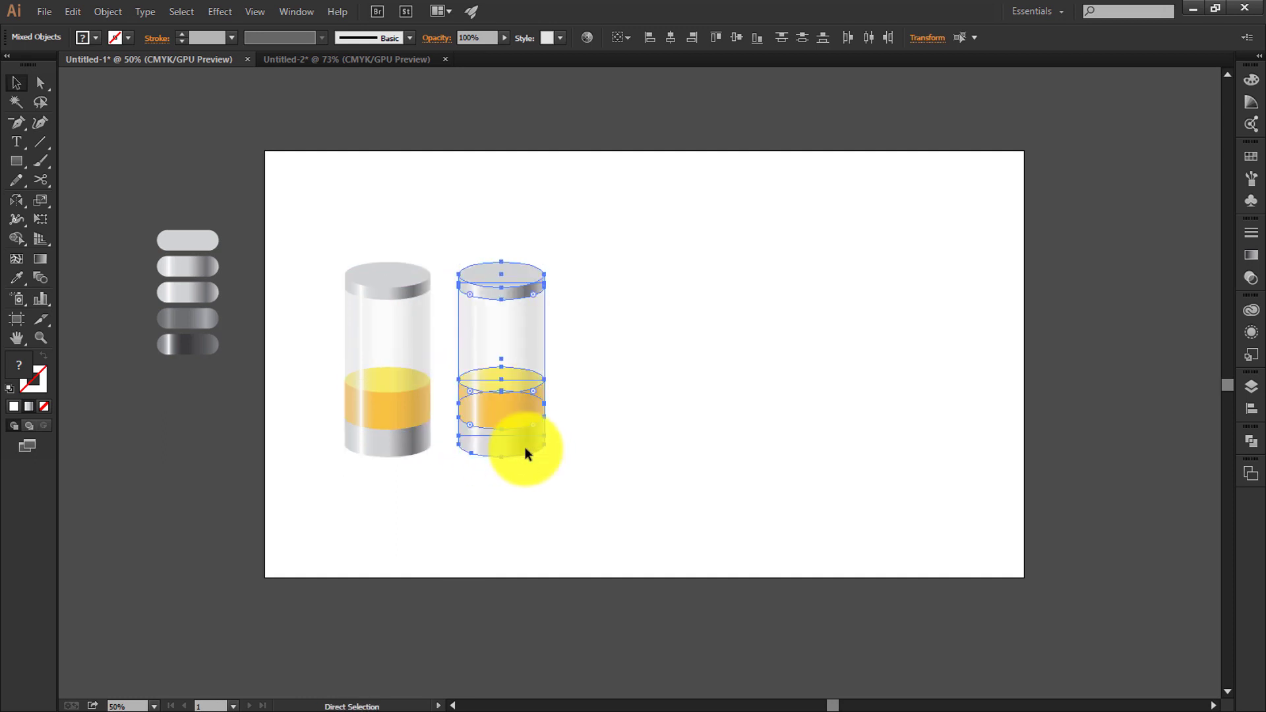
{"action": "key", "text": "ctrl+d"}
{"action": "key", "text": "ctrl+d"}
{"action": "key", "text": "ctrl+d"}
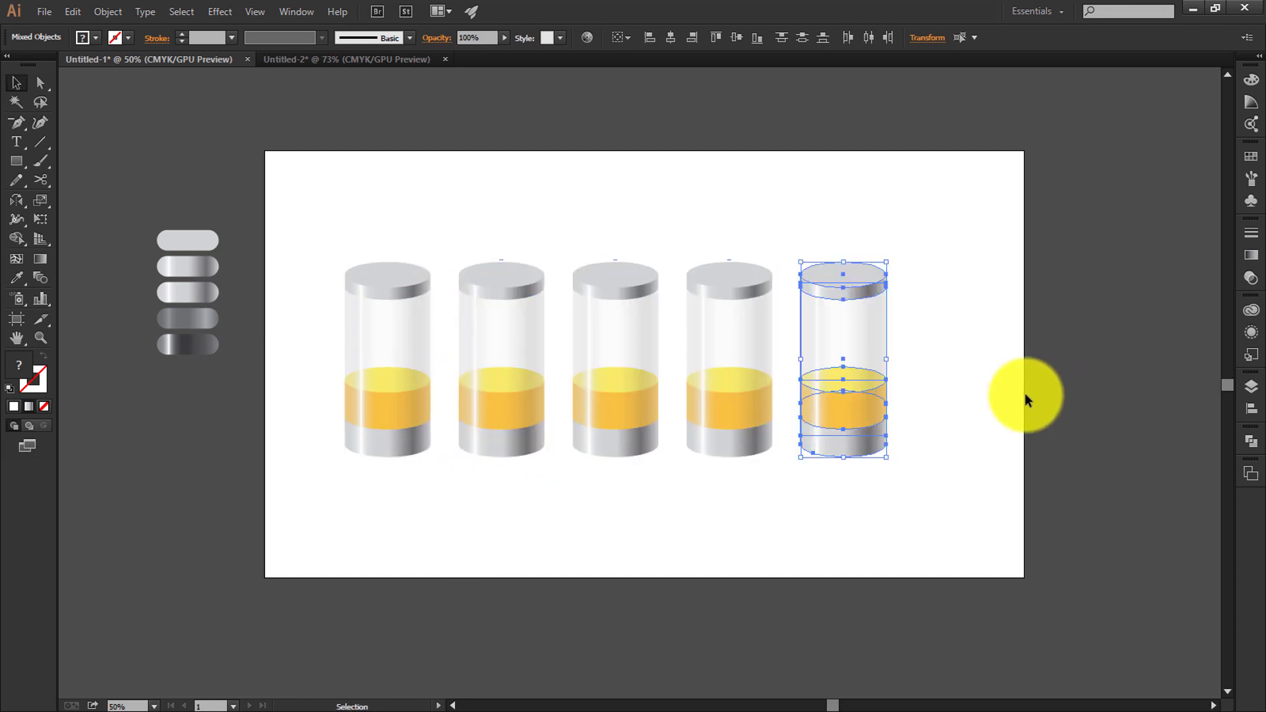
{"action": "left_click", "coordinate": [1024, 399]}
Lift the glass bodies of cylinders 2–5 above the artboard.
{"action": "left_click", "coordinate": [498, 369]}
{"action": "left_click", "coordinate": [624, 360], "text": "shift"}
{"action": "left_click", "coordinate": [725, 360], "text": "shift"}
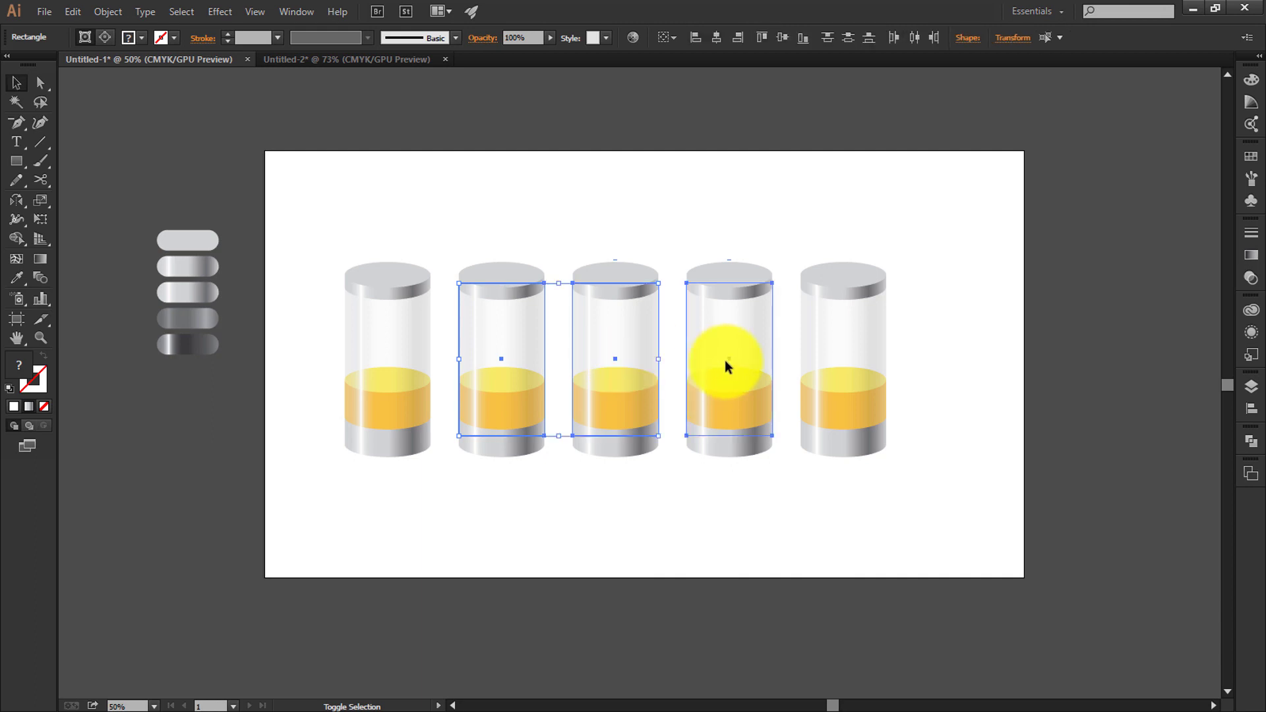
{"action": "left_click", "coordinate": [851, 362], "text": "shift"}
{"action": "left_click_drag", "start_coordinate": [861, 296], "coordinate": [851, 86]}
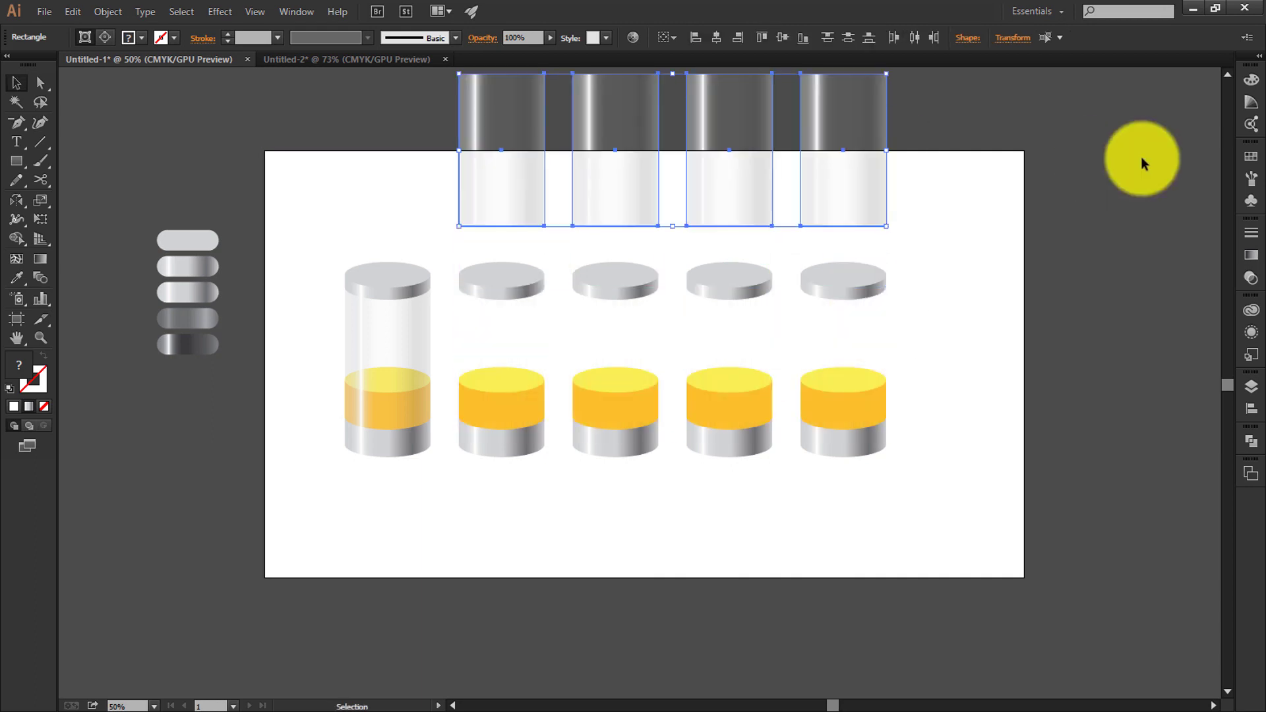
{"action": "left_click", "coordinate": [1114, 169]}
Inspect the left reference cylinder in Untitled-2, then select the second cylinder's liquid top.
{"action": "left_click", "coordinate": [413, 62]}
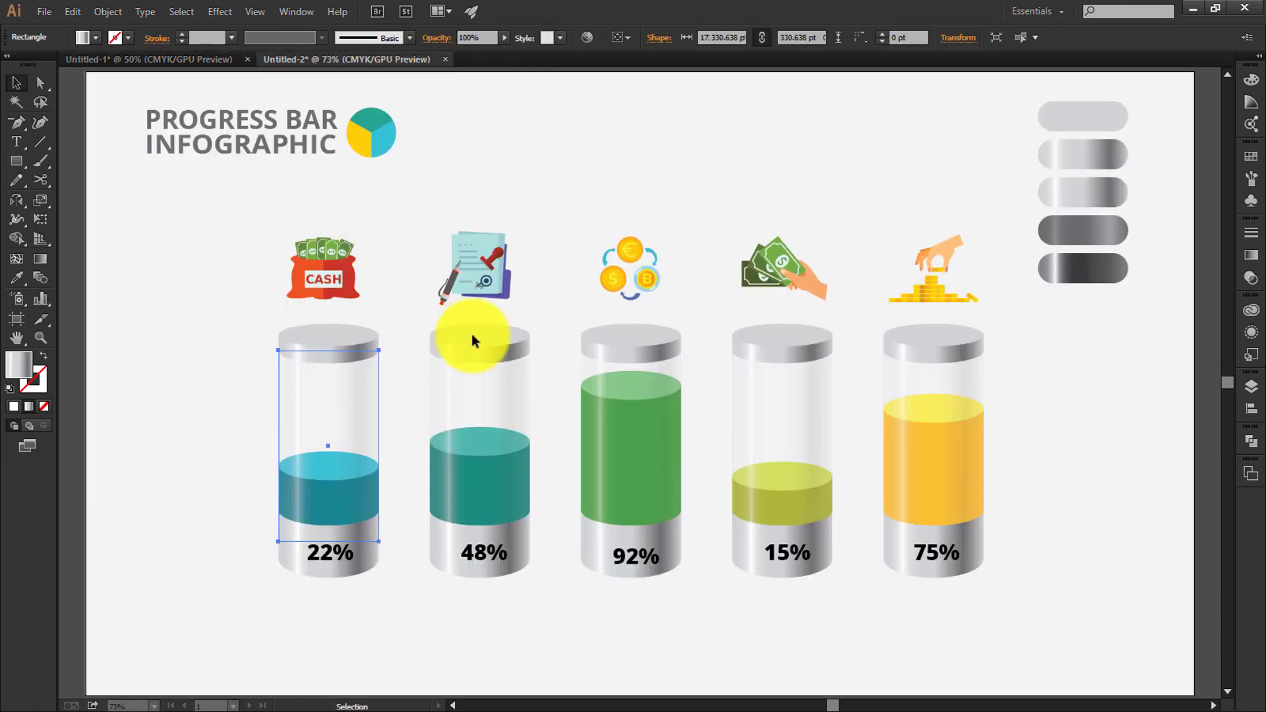
{"action": "left_click_drag", "start_coordinate": [244, 353], "coordinate": [330, 577]}
{"action": "left_click", "coordinate": [223, 477]}
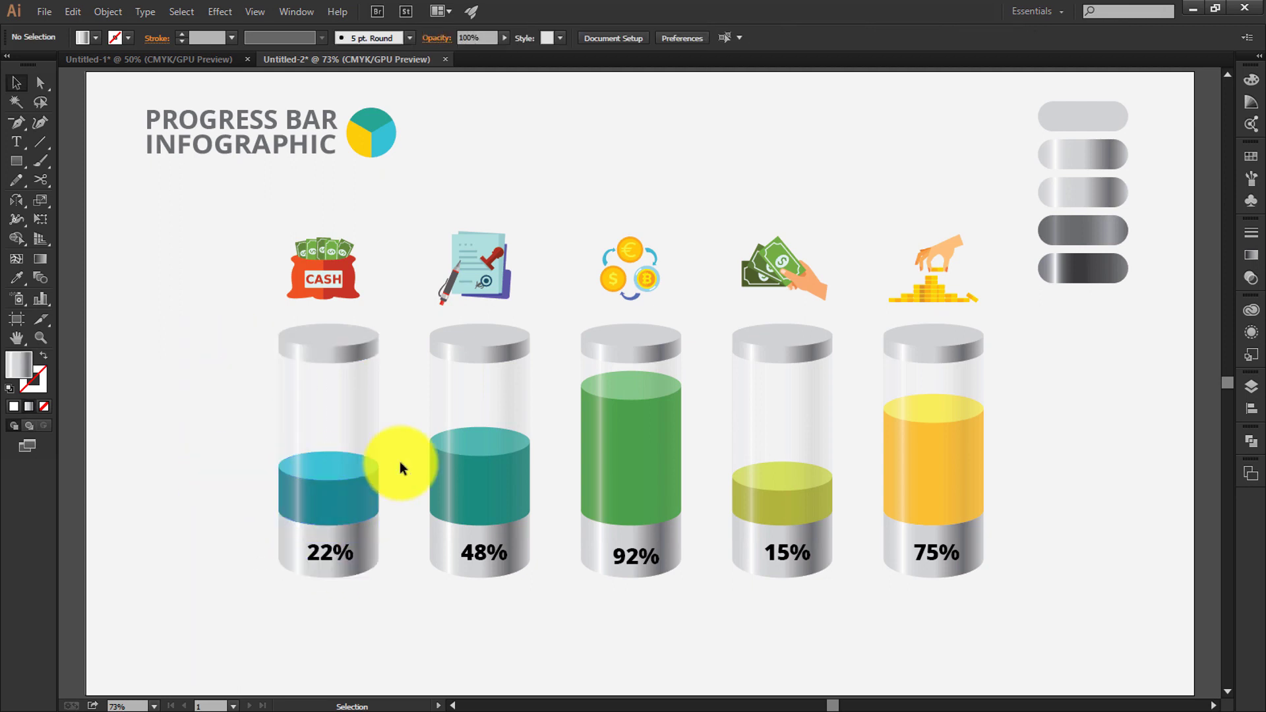
{"action": "left_click", "coordinate": [153, 59]}
{"action": "left_click", "coordinate": [495, 380]}
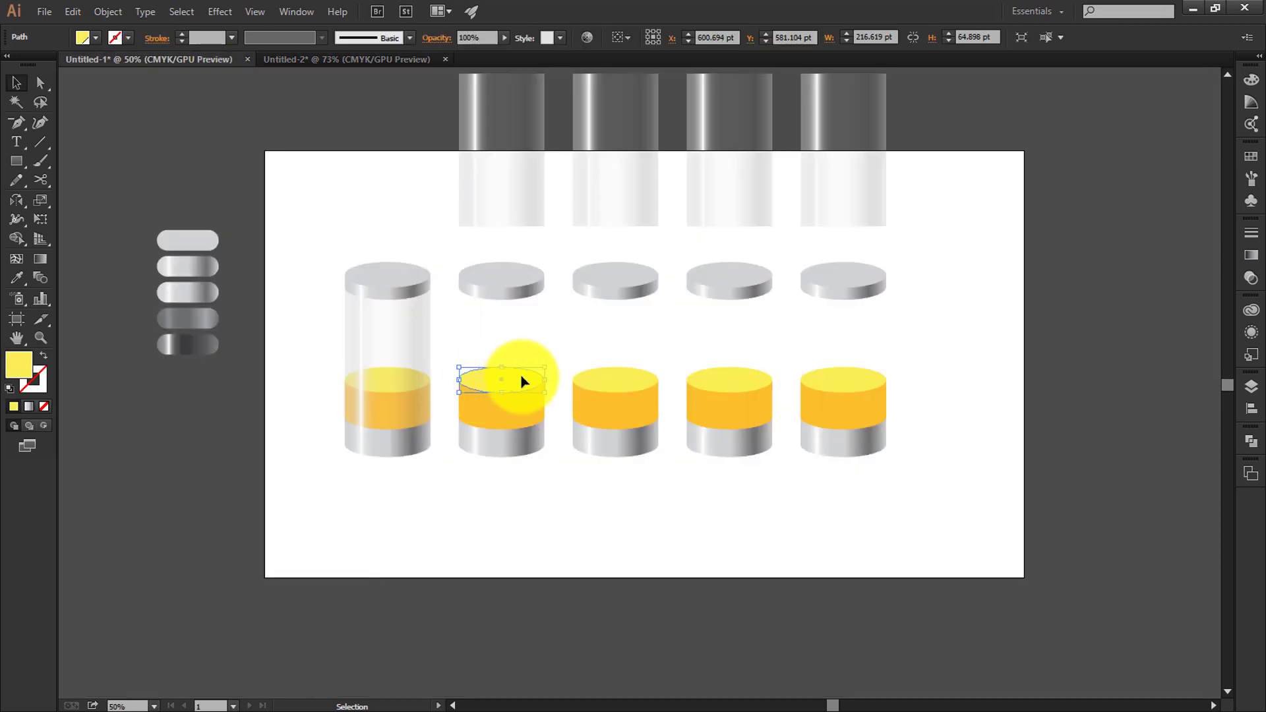
Raise the second cylinder's liquid top and its body's top corners slightly.
{"action": "left_click_drag", "start_coordinate": [522, 364], "coordinate": [522, 360]}
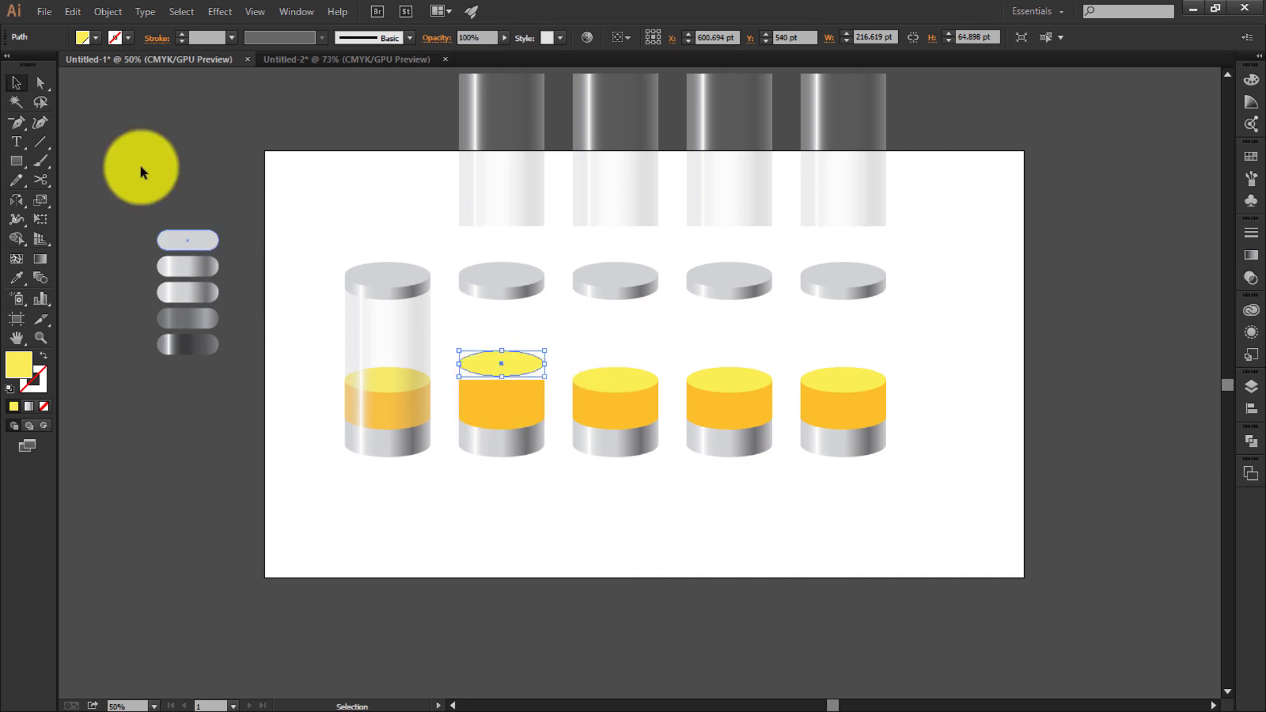
{"action": "left_click", "coordinate": [37, 78]}
{"action": "left_click", "coordinate": [460, 380]}
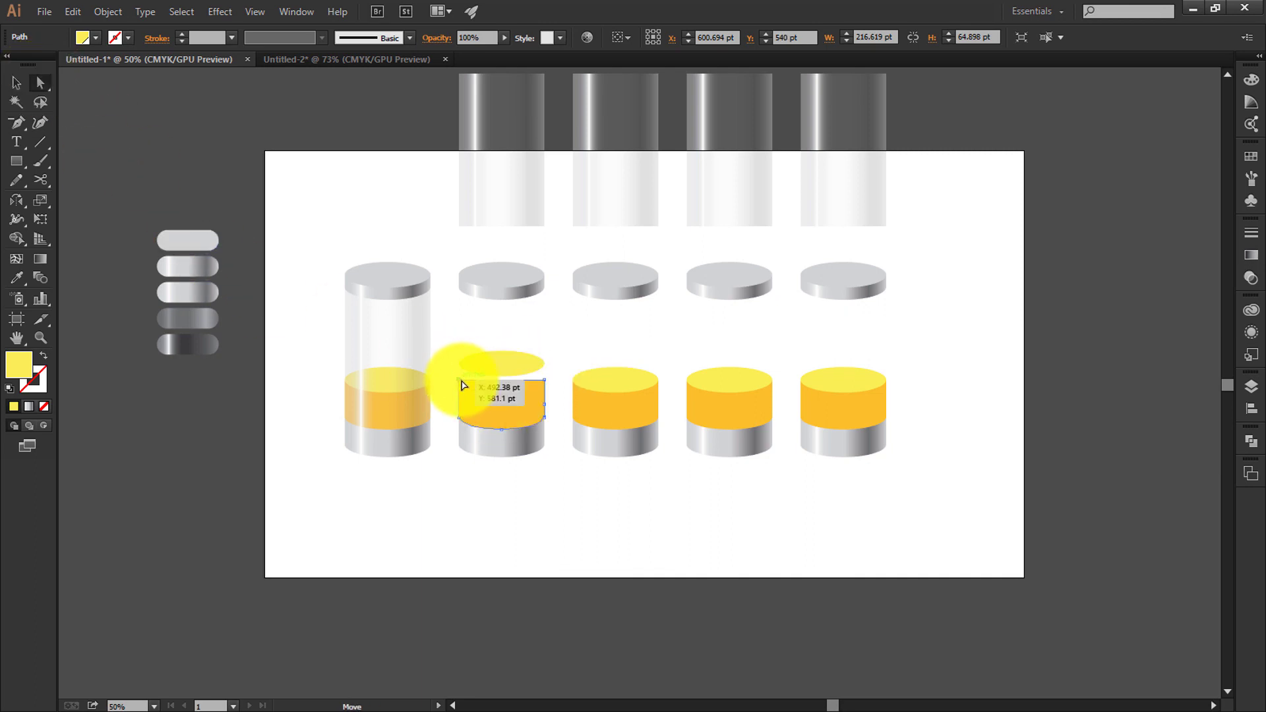
{"action": "left_click", "coordinate": [544, 381], "text": "shift"}
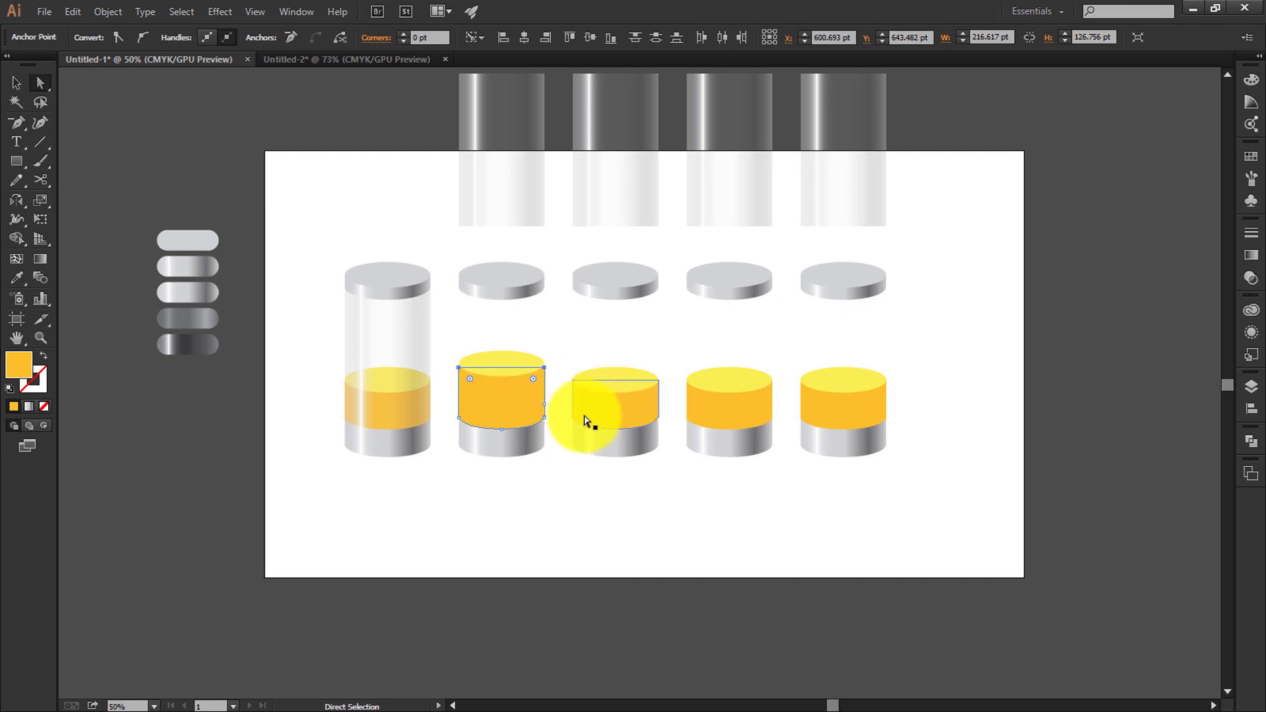
{"action": "left_click", "coordinate": [604, 339]}
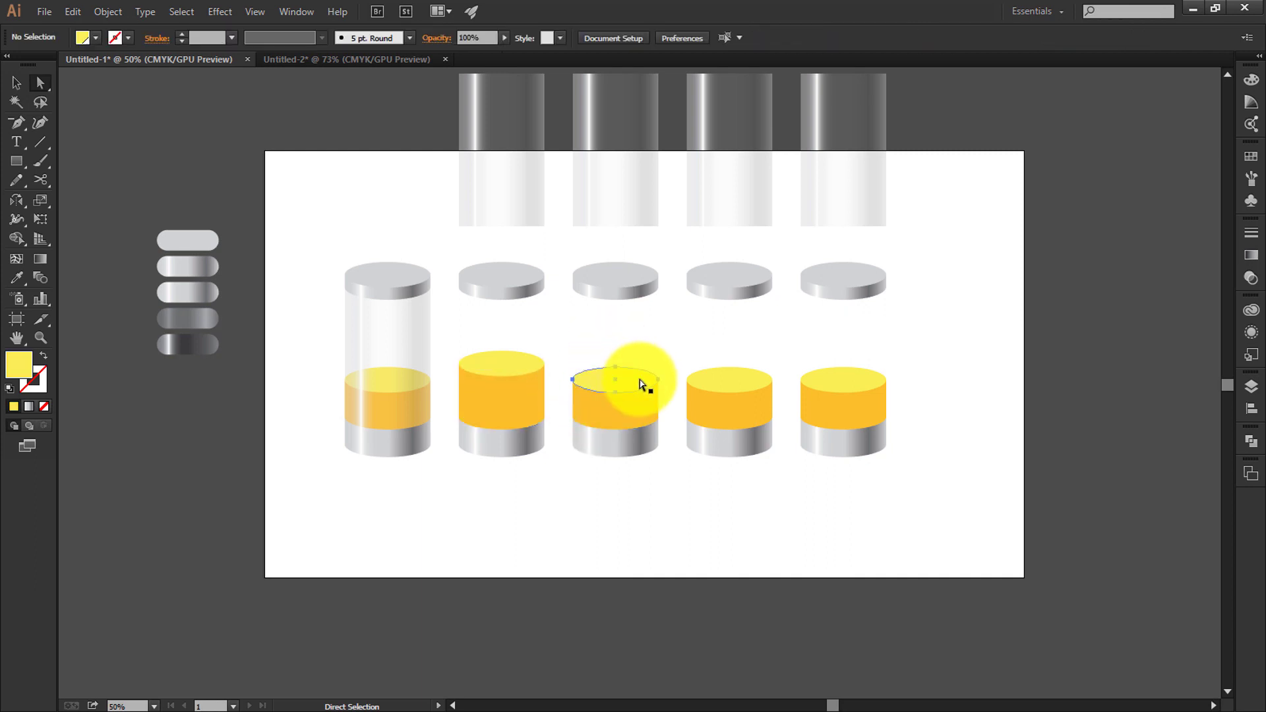
Raise the third cylinder's yellow top much higher and stretch its liquid up to match.
{"action": "left_click_drag", "start_coordinate": [639, 381], "coordinate": [638, 345]}
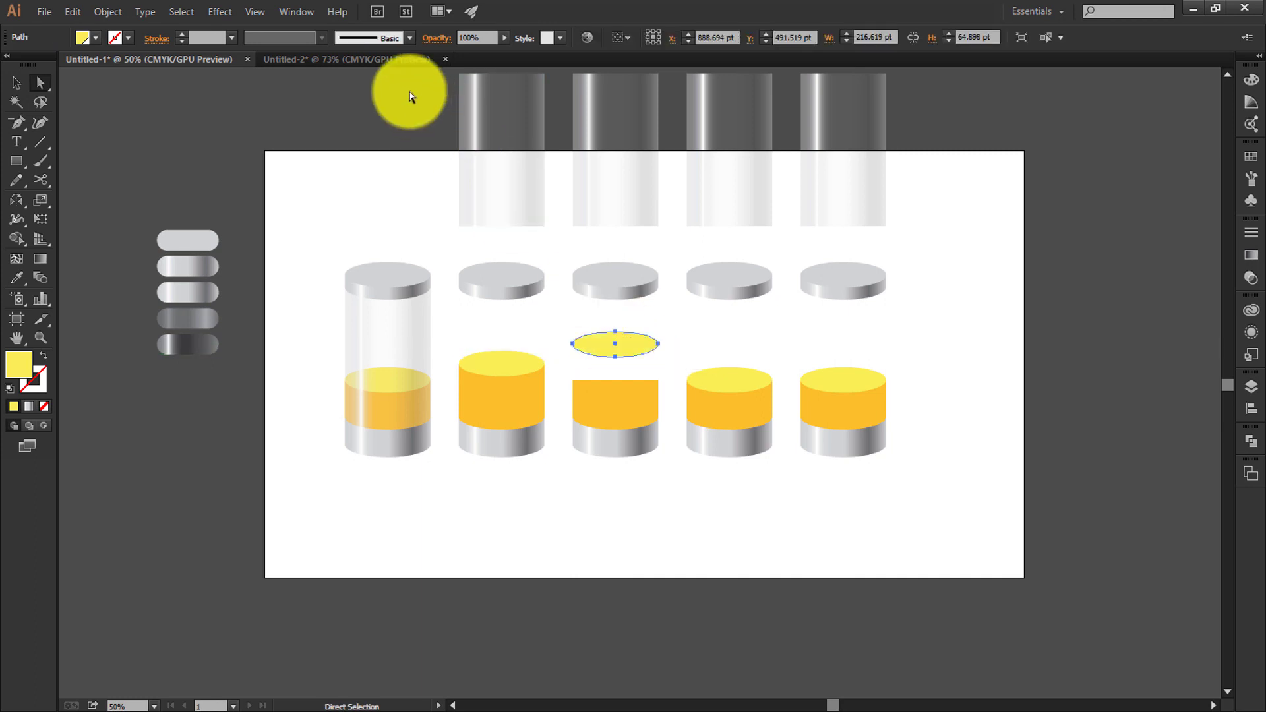
{"action": "left_click", "coordinate": [388, 65]}
{"action": "left_click", "coordinate": [168, 58]}
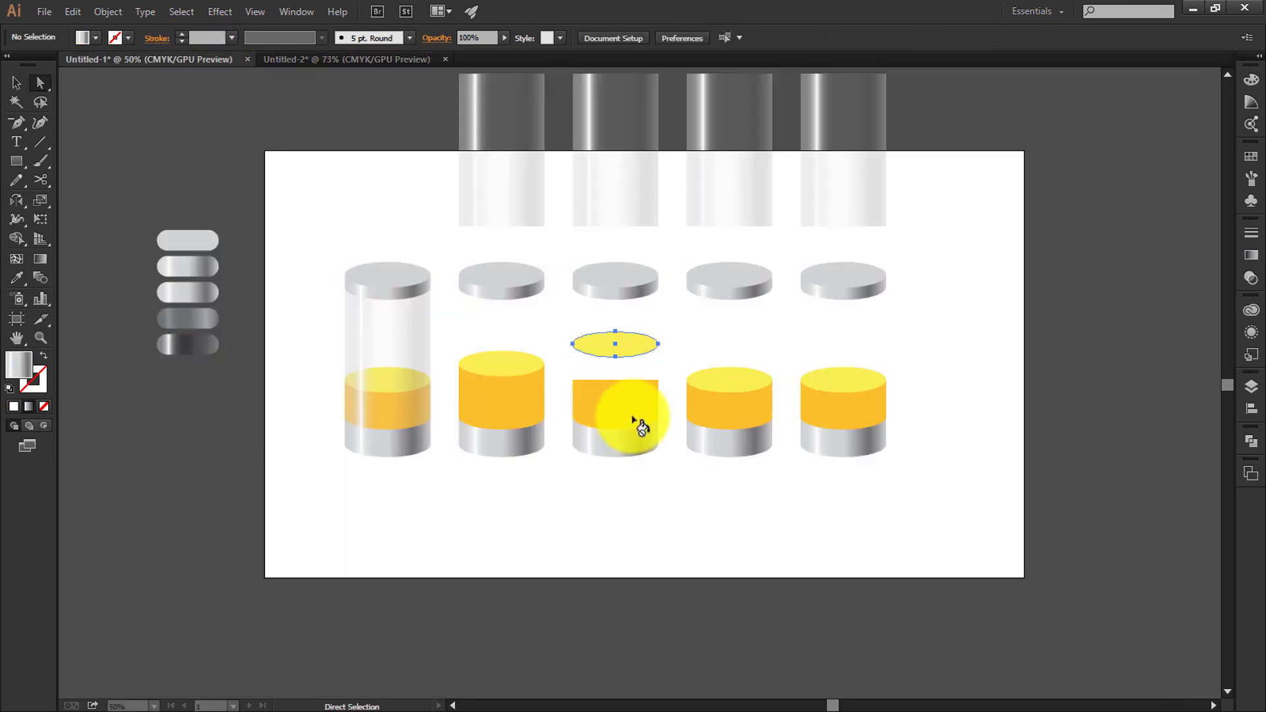
{"action": "left_click_drag", "start_coordinate": [621, 339], "coordinate": [631, 328]}
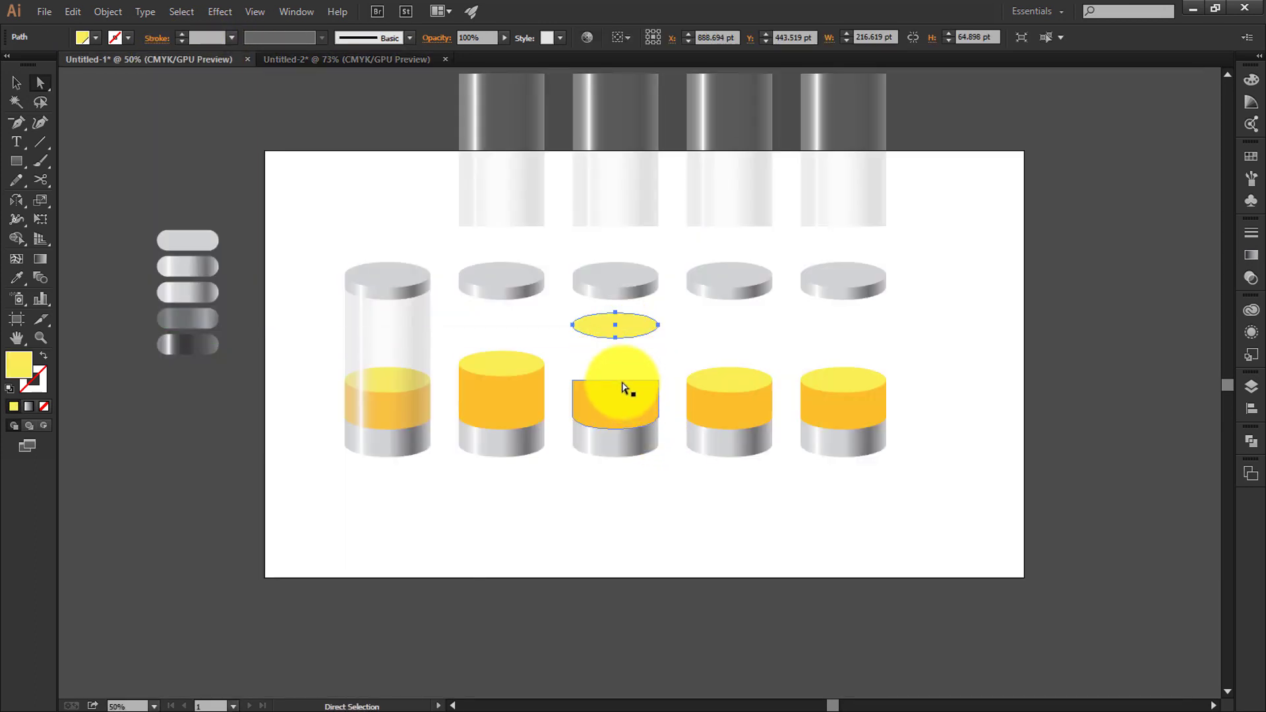
{"action": "left_click", "coordinate": [652, 386]}
{"action": "left_click", "coordinate": [574, 381], "text": "shift"}
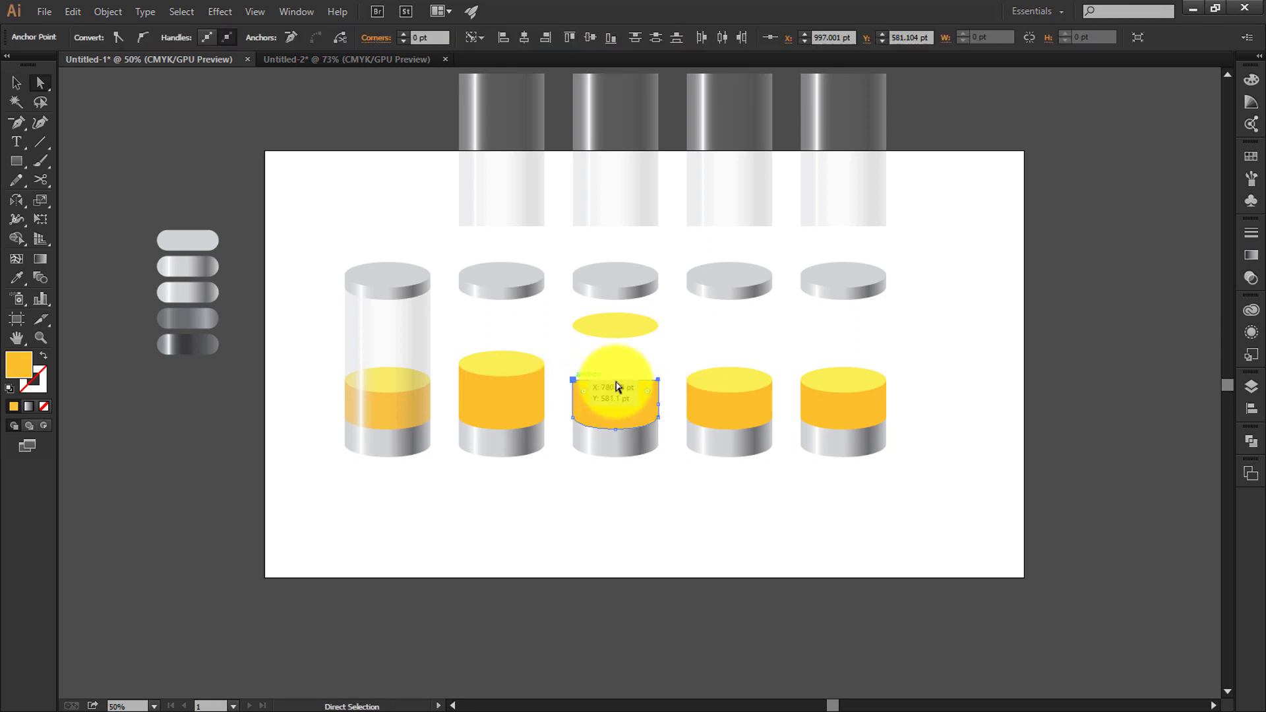
{"action": "left_click_drag", "start_coordinate": [622, 382], "coordinate": [627, 329]}
Try lowering the fourth liquid's top edge, then undo it.
{"action": "left_click", "coordinate": [320, 60]}
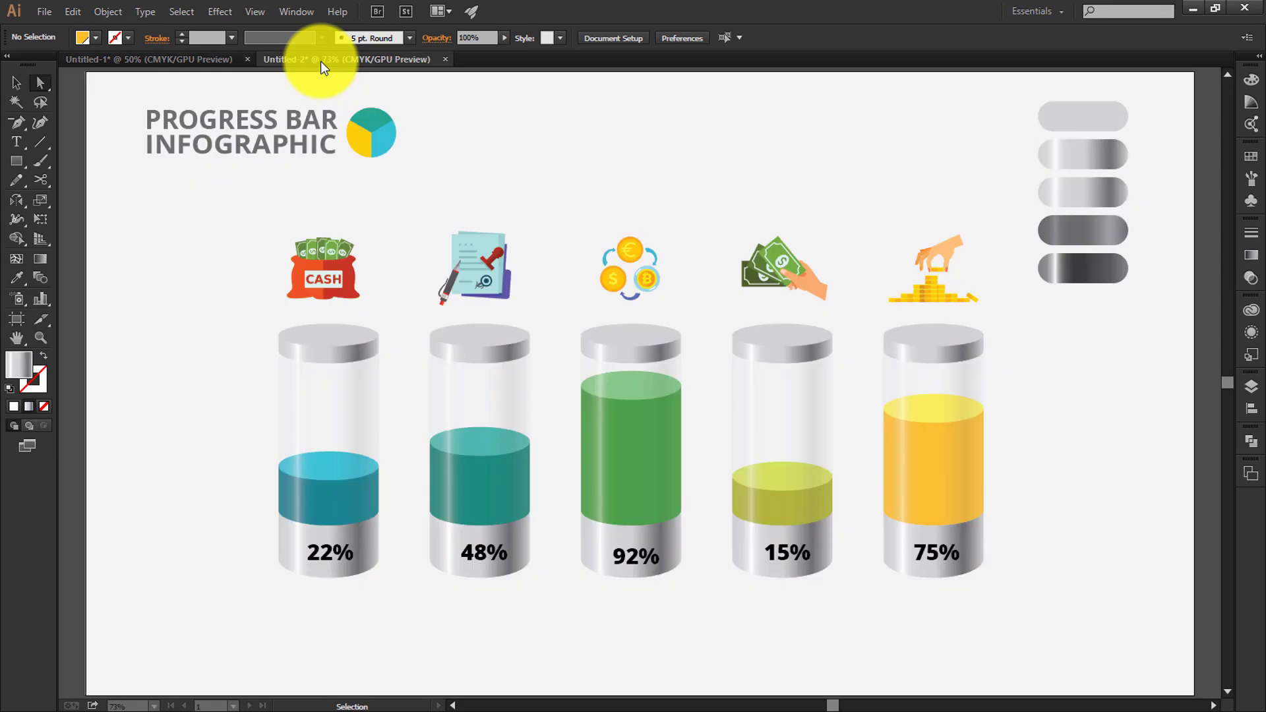
{"action": "left_click", "coordinate": [169, 58]}
{"action": "left_click", "coordinate": [739, 377]}
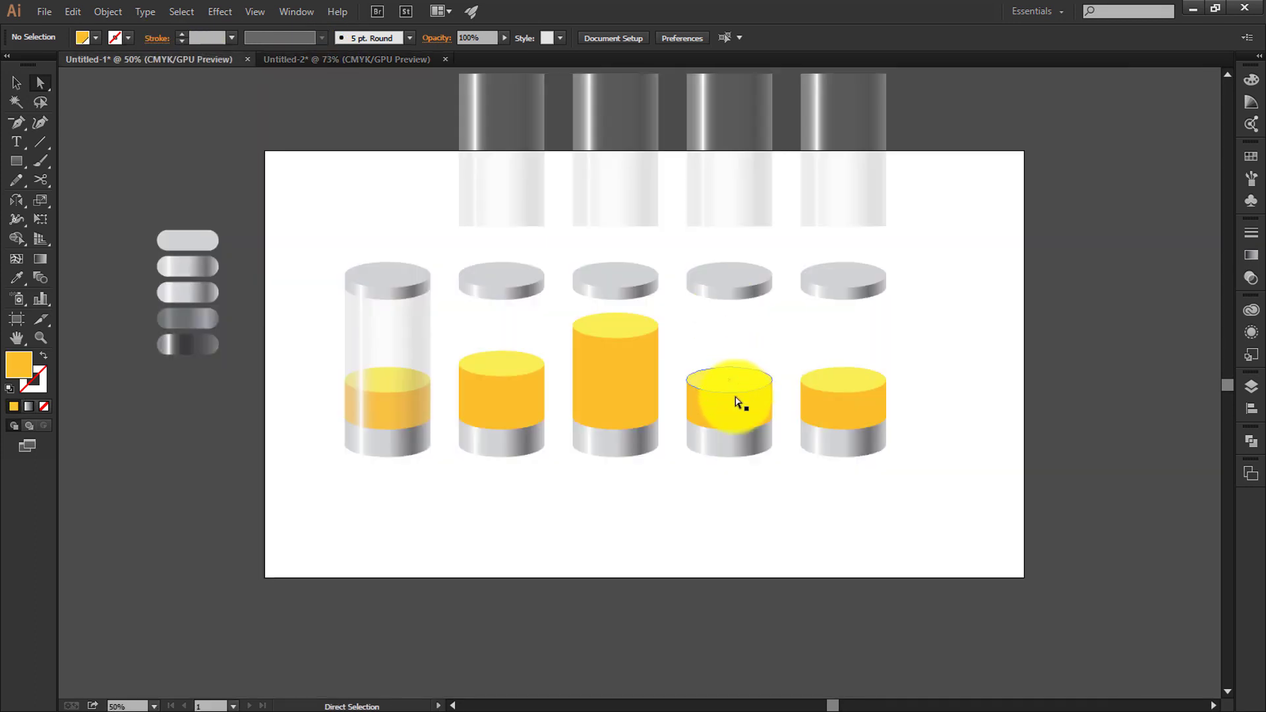
{"action": "left_click_drag", "start_coordinate": [729, 386], "coordinate": [752, 405]}
{"action": "left_click", "coordinate": [756, 354]}
{"action": "key", "text": "ctrl+z"}
Lower the fourth cylinder's yellow top and liquid top edge to a short level.
{"action": "left_click", "coordinate": [743, 379]}
{"action": "left_click", "coordinate": [777, 387]}
{"action": "left_click", "coordinate": [714, 390]}
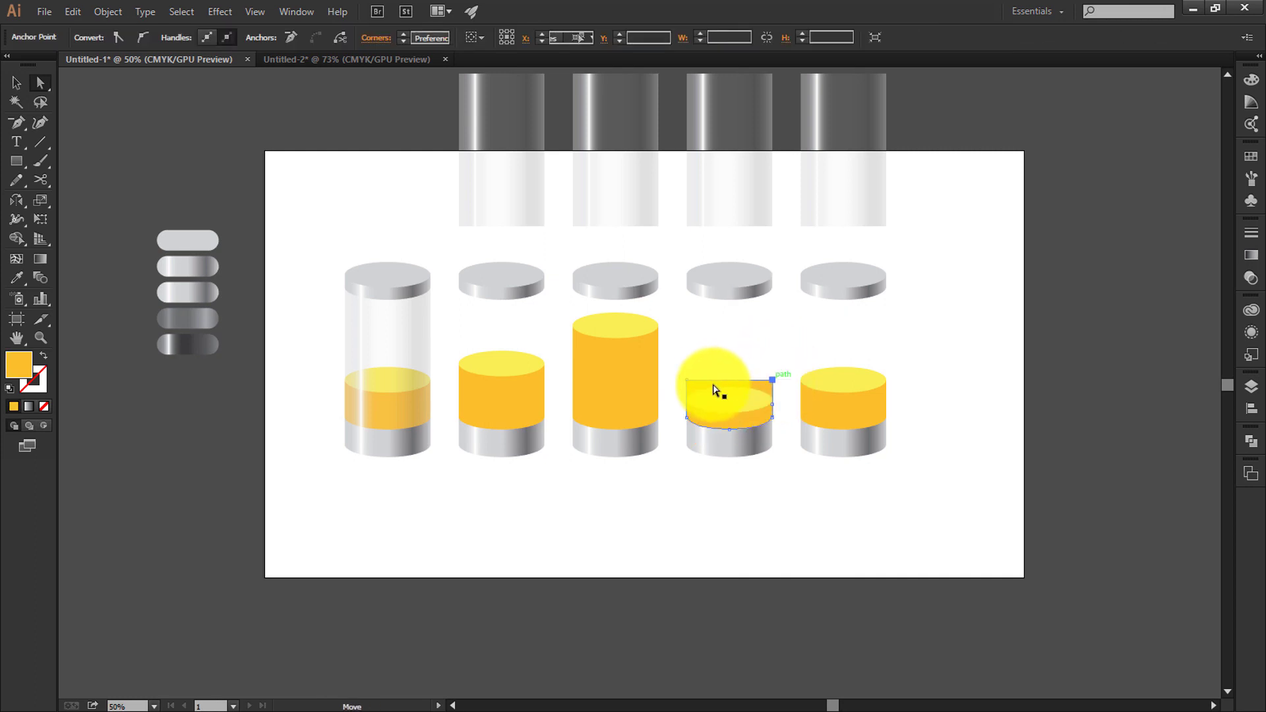
{"action": "left_click", "coordinate": [687, 380], "text": "shift"}
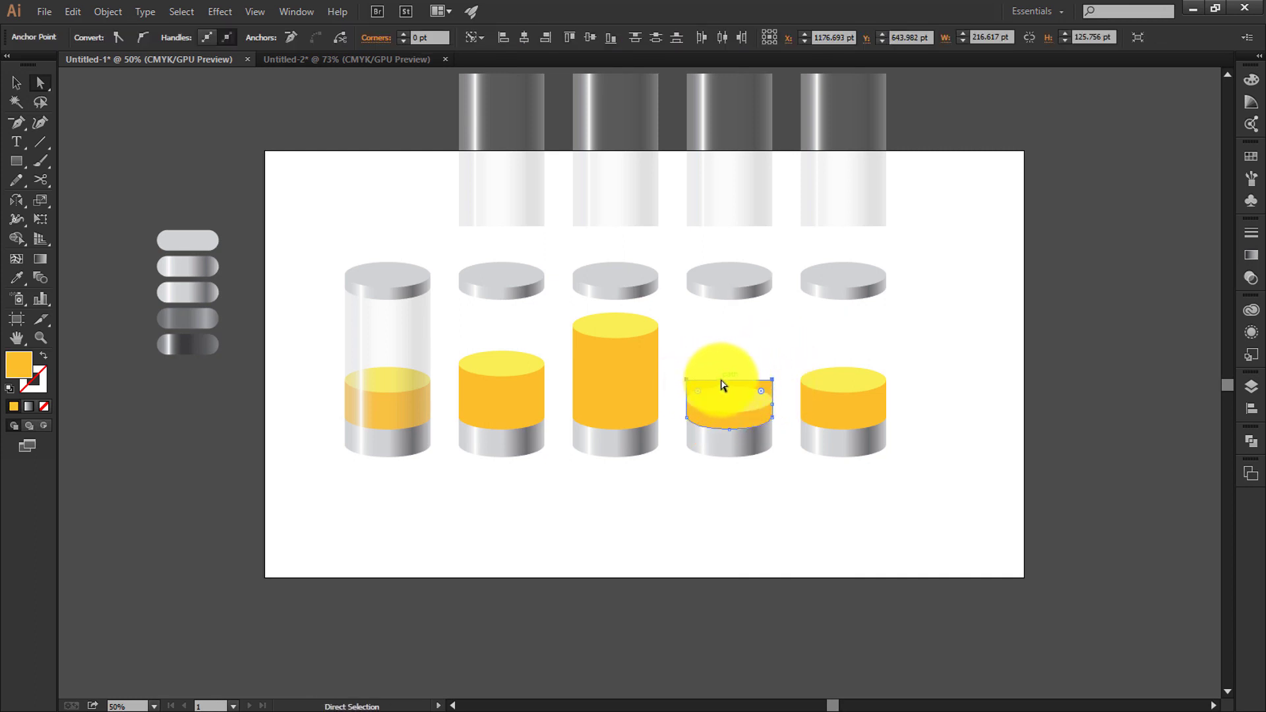
{"action": "left_click_drag", "start_coordinate": [723, 386], "coordinate": [724, 406]}
{"action": "left_click", "coordinate": [737, 350]}
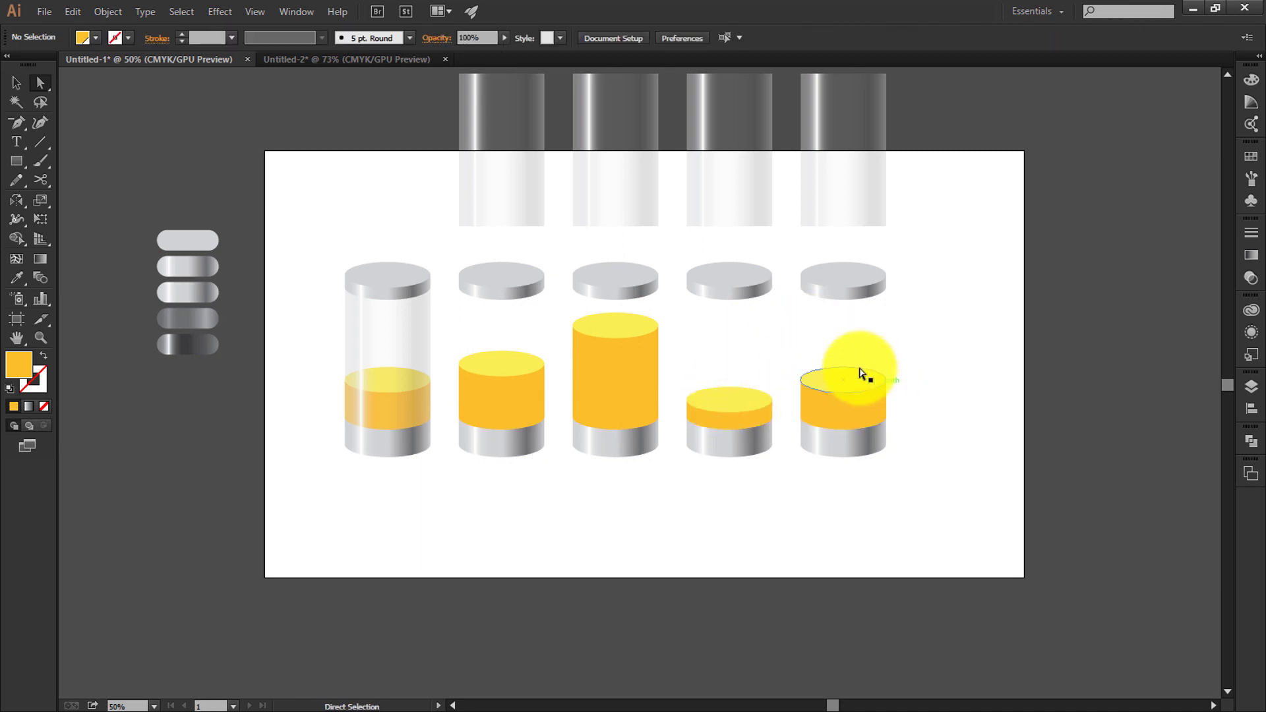
Raise the fifth cylinder's yellow top and liquid top edge to a taller level.
{"action": "left_click", "coordinate": [398, 60]}
{"action": "left_click", "coordinate": [175, 60]}
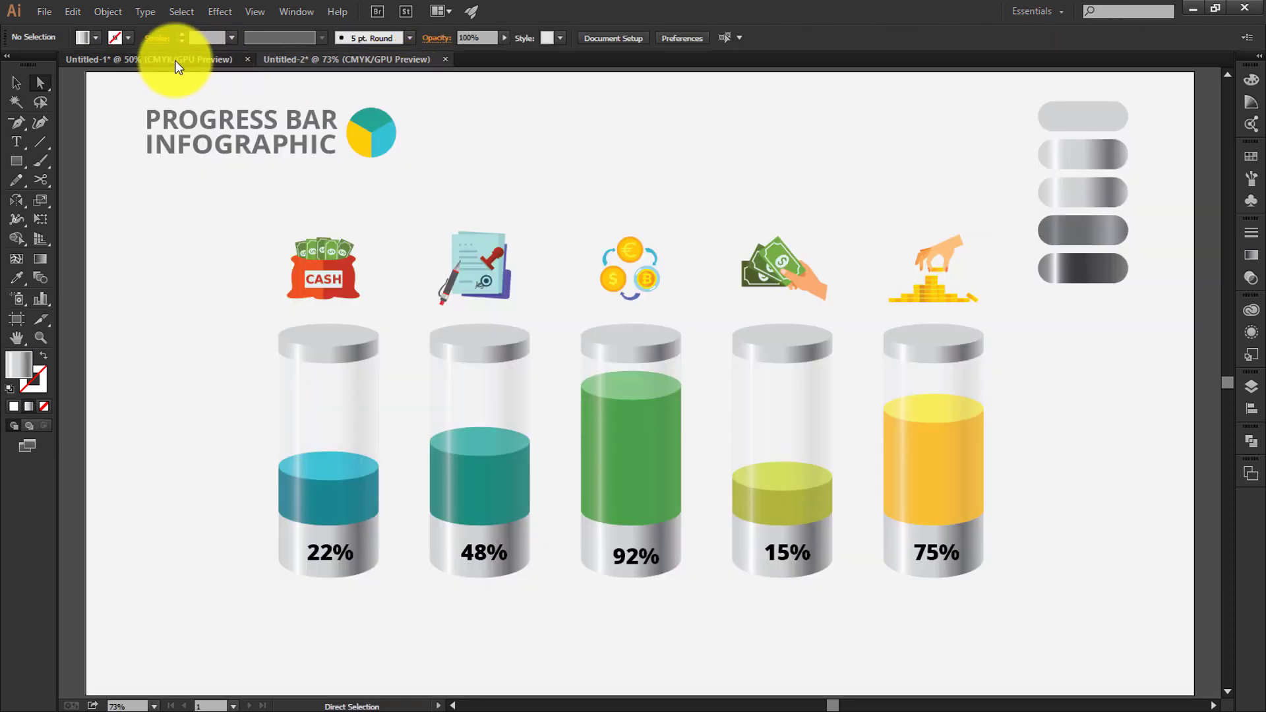
{"action": "left_click", "coordinate": [846, 391]}
{"action": "left_click_drag", "start_coordinate": [846, 391], "coordinate": [861, 355]}
{"action": "left_click", "coordinate": [855, 386]}
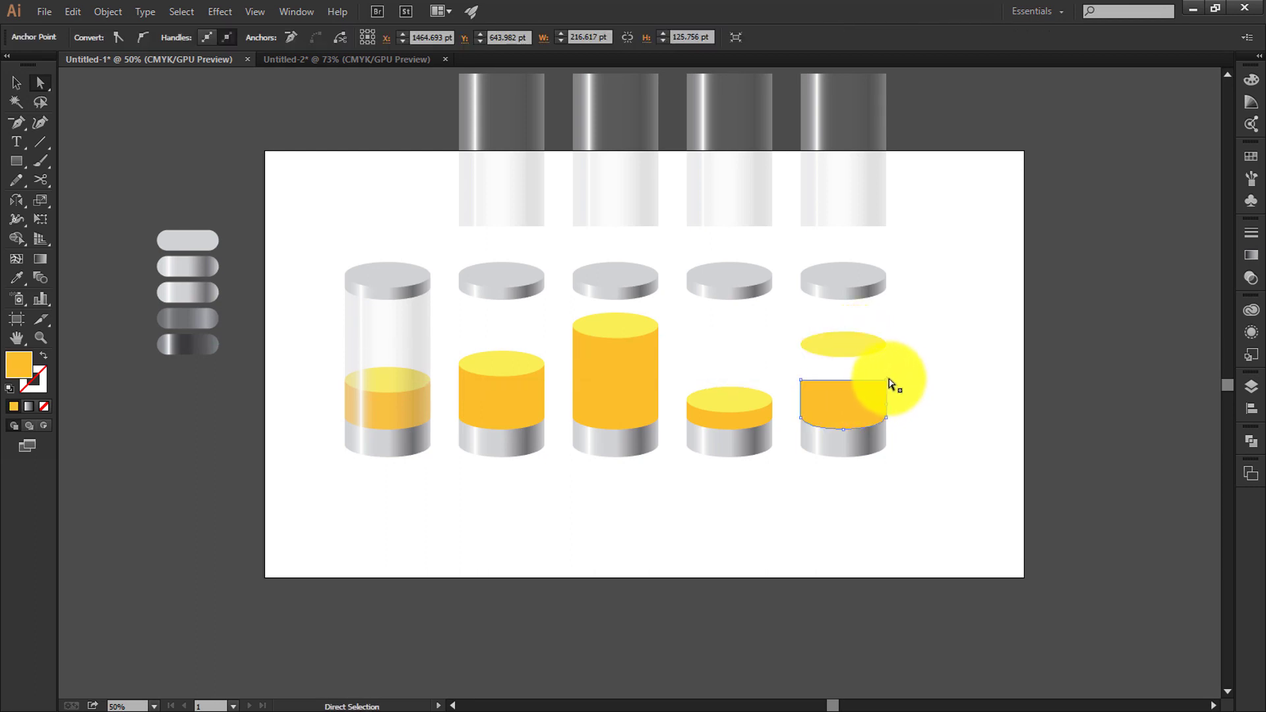
{"action": "left_click", "coordinate": [887, 382]}
{"action": "left_click", "coordinate": [843, 386]}
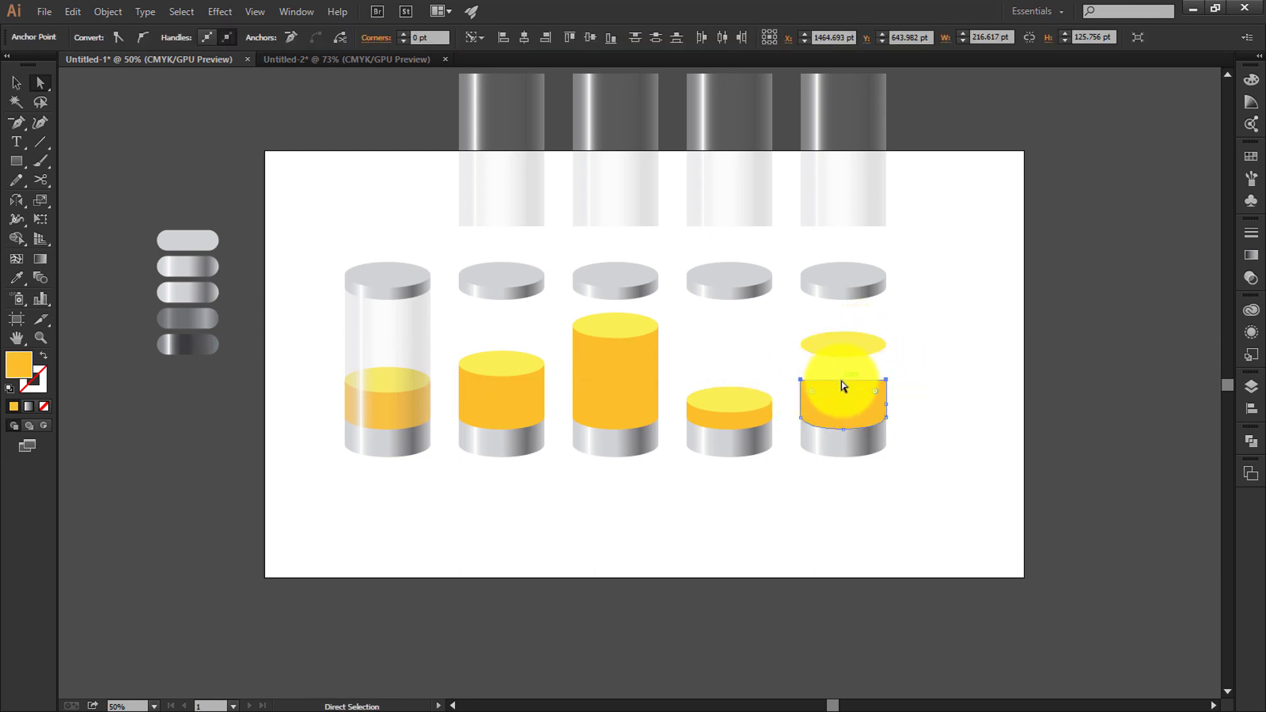
{"action": "mouse_move", "coordinate": [842, 359]}
{"action": "left_mouse_down"}
{"action": "mouse_move", "coordinate": [839, 350]}
{"action": "mouse_move", "coordinate": [841, 359]}
{"action": "left_mouse_up"}
{"action": "left_click", "coordinate": [975, 330]}
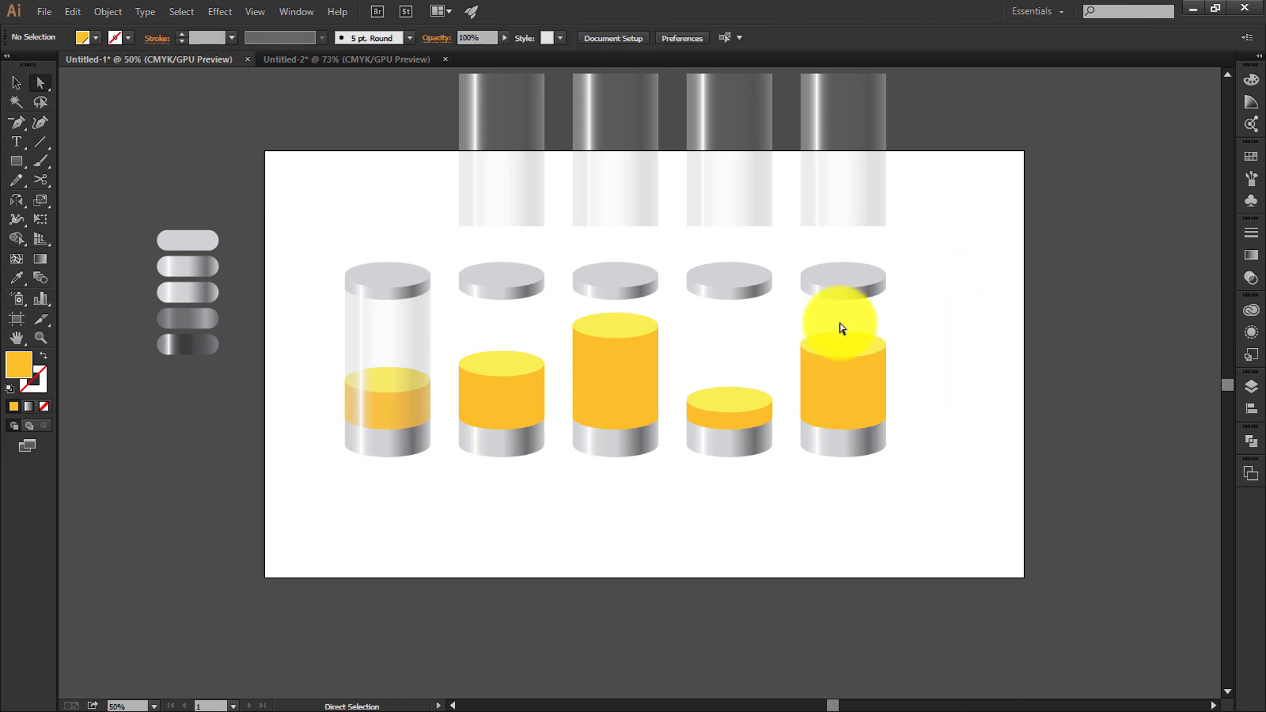
Select the four raised glass rectangles, undoing an accidental downward move.
{"action": "left_click_drag", "start_coordinate": [917, 97], "coordinate": [451, 175]}
{"action": "left_click_drag", "start_coordinate": [615, 210], "coordinate": [608, 390]}
{"action": "key", "text": "ctrl+z"}
{"action": "left_click", "coordinate": [1032, 222]}
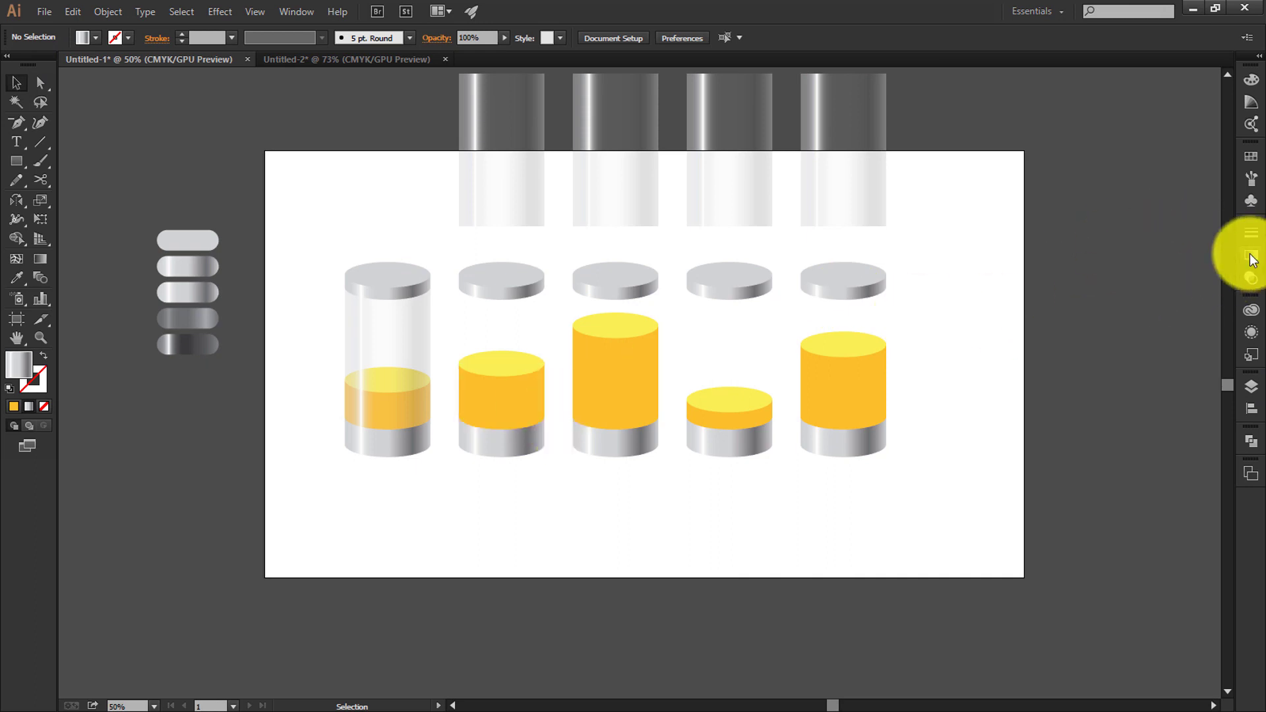
Recolour the second to fifth liquid bodies olive green, green, teal and grey from the swatches.
{"action": "left_click", "coordinate": [317, 61]}
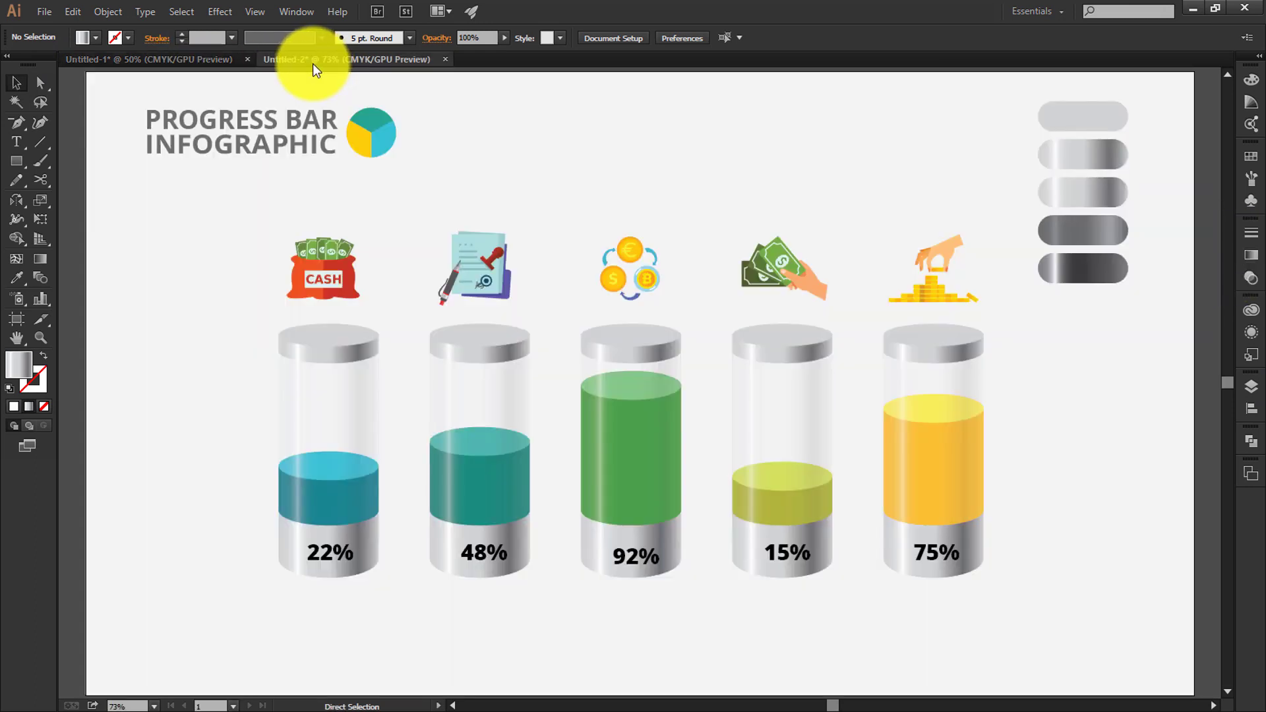
{"action": "left_click", "coordinate": [186, 63]}
{"action": "left_click", "coordinate": [1251, 156]}
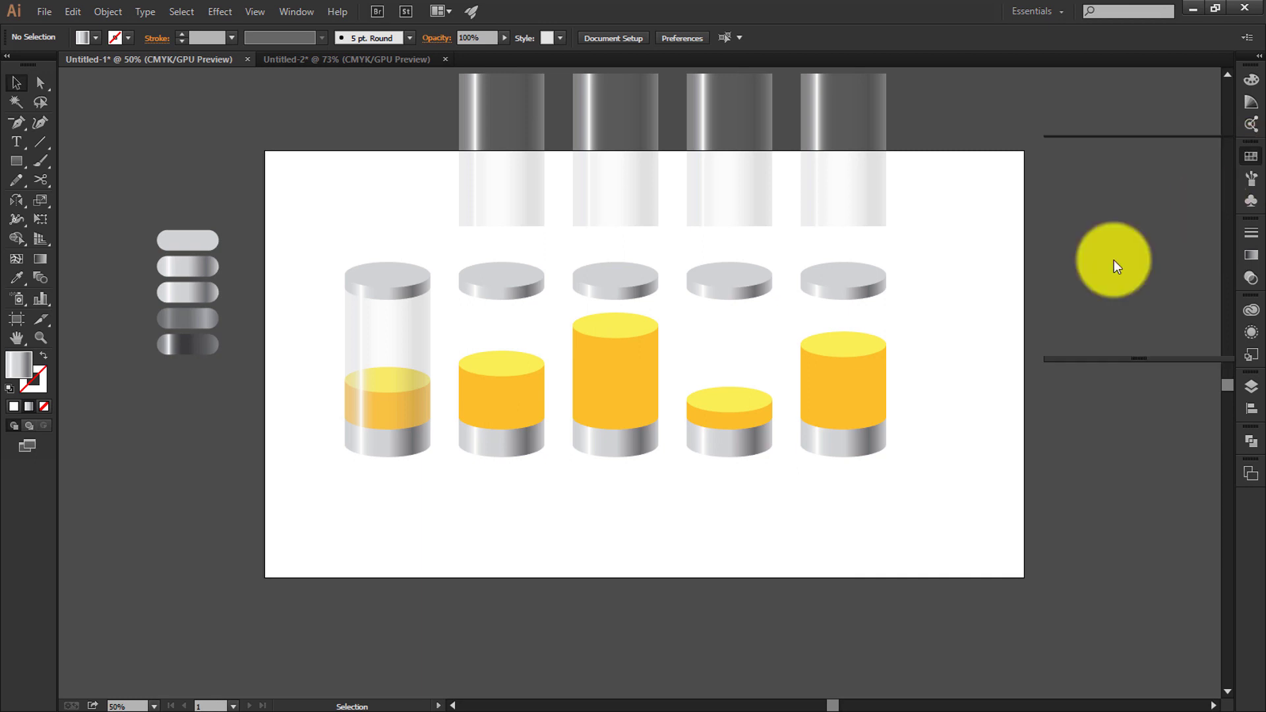
{"action": "left_click", "coordinate": [493, 420]}
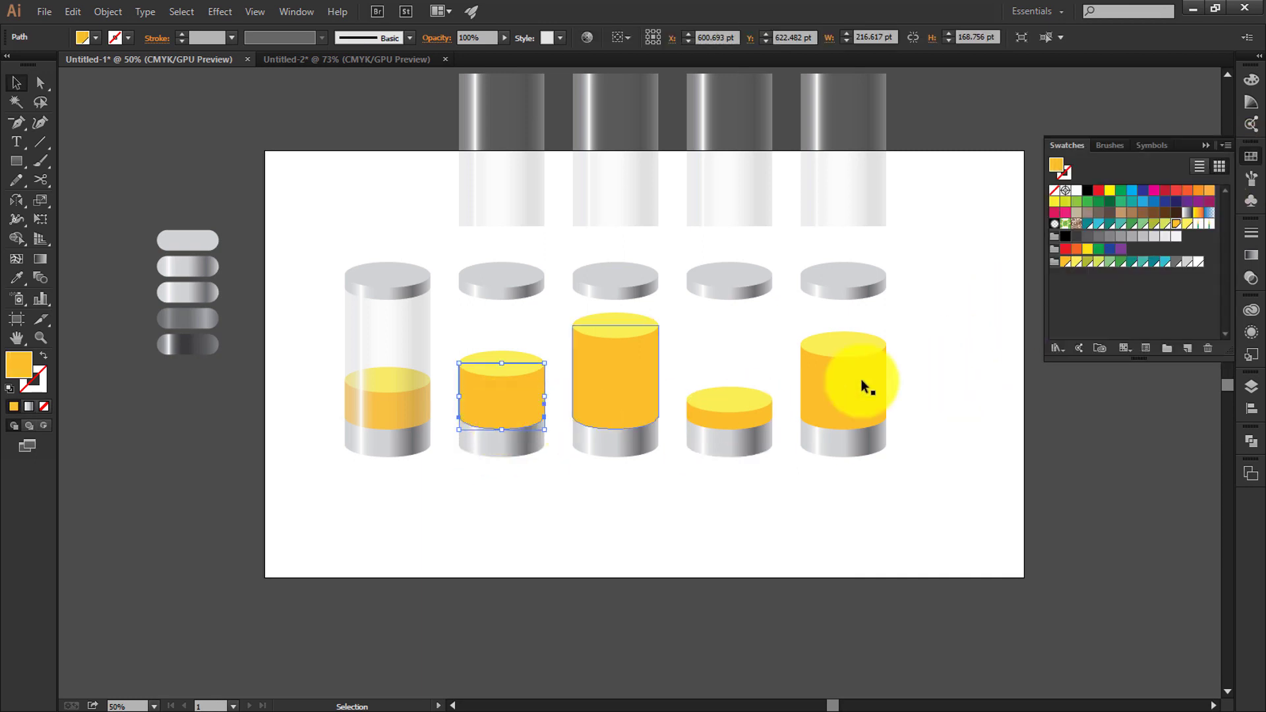
{"action": "left_click", "coordinate": [1087, 261]}
{"action": "left_click", "coordinate": [586, 429]}
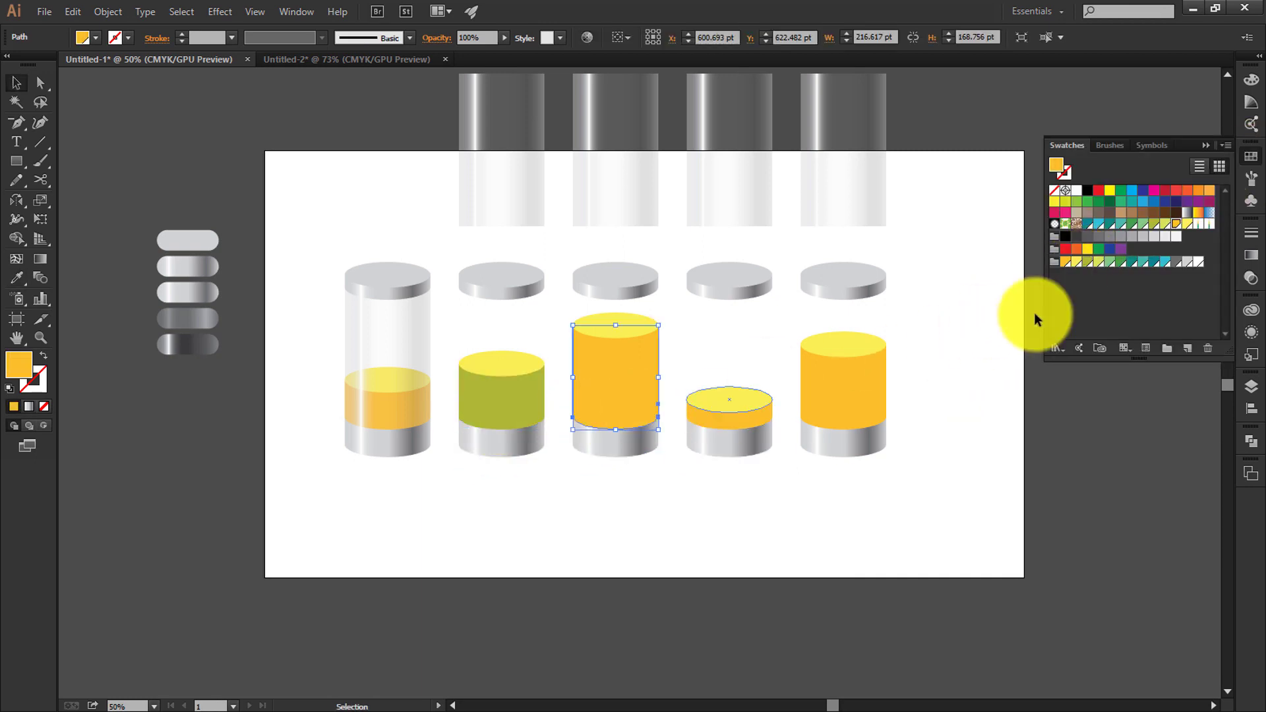
{"action": "left_click", "coordinate": [1121, 262]}
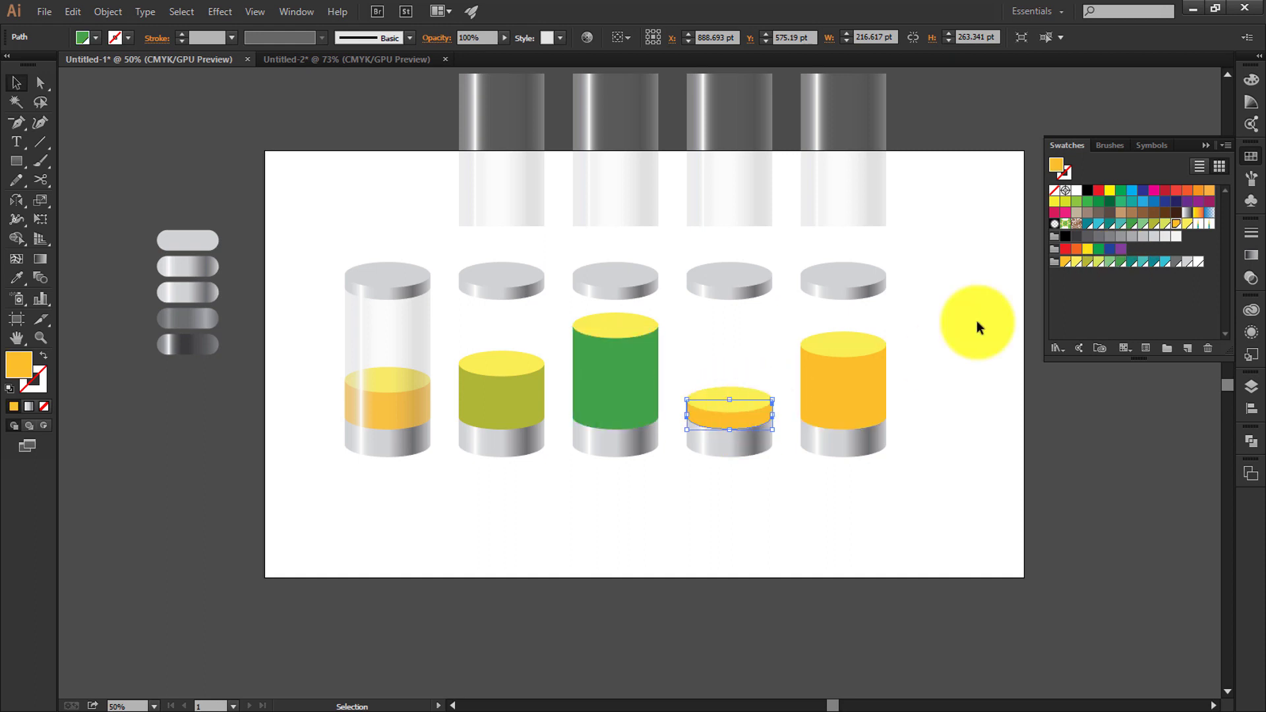
{"action": "left_click", "coordinate": [1155, 262]}
{"action": "left_click", "coordinate": [863, 405]}
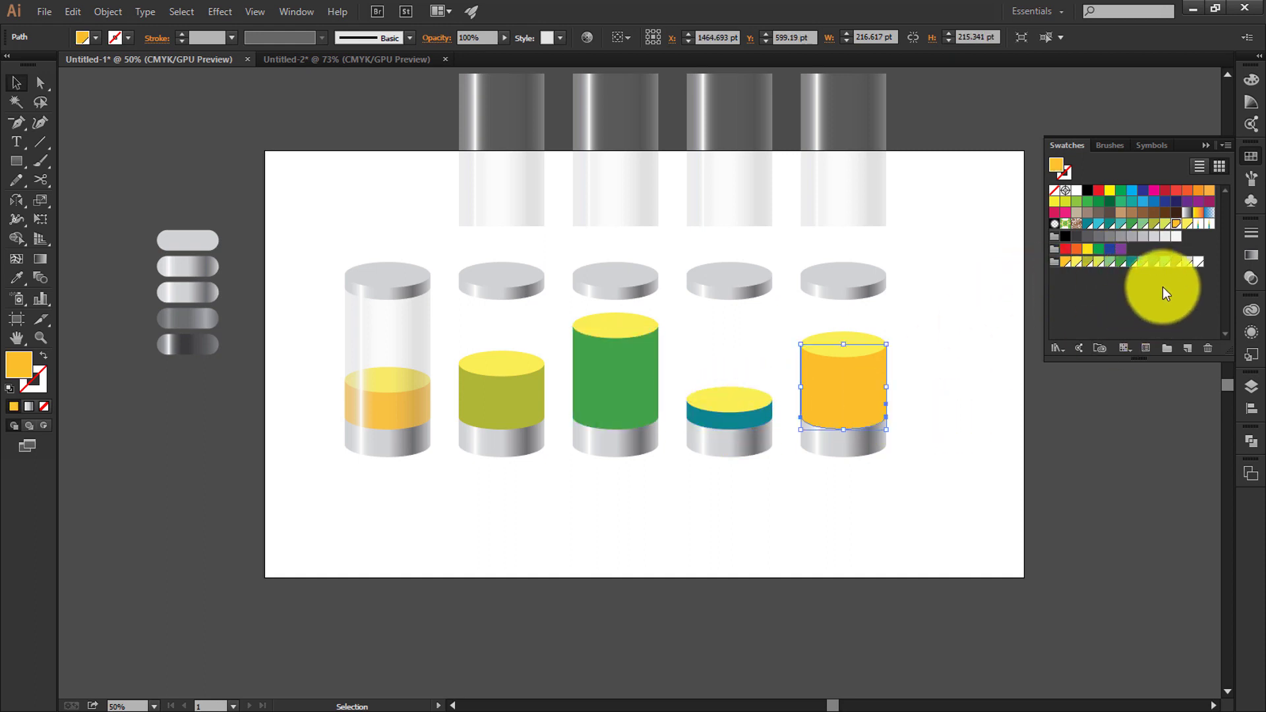
{"action": "left_click", "coordinate": [1179, 263]}
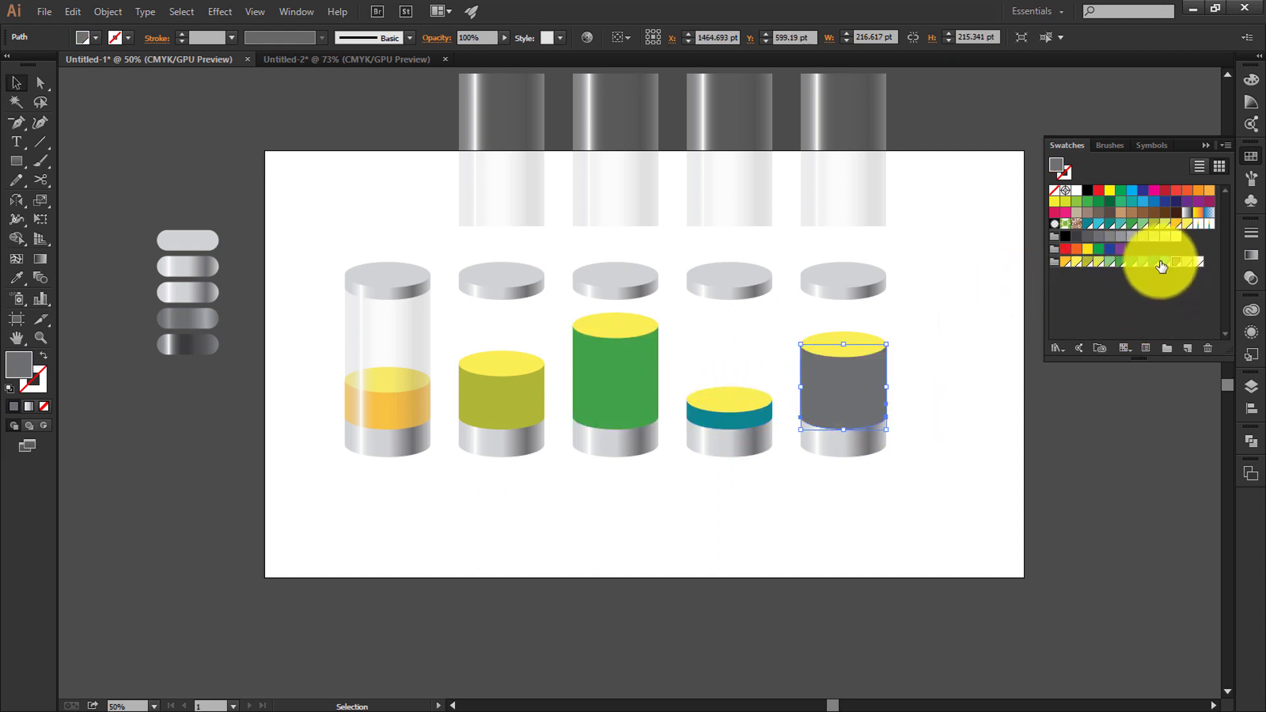
Give the second, third and fourth cylinder tops light yellow-green, light green and teal.
{"action": "left_click", "coordinate": [504, 362]}
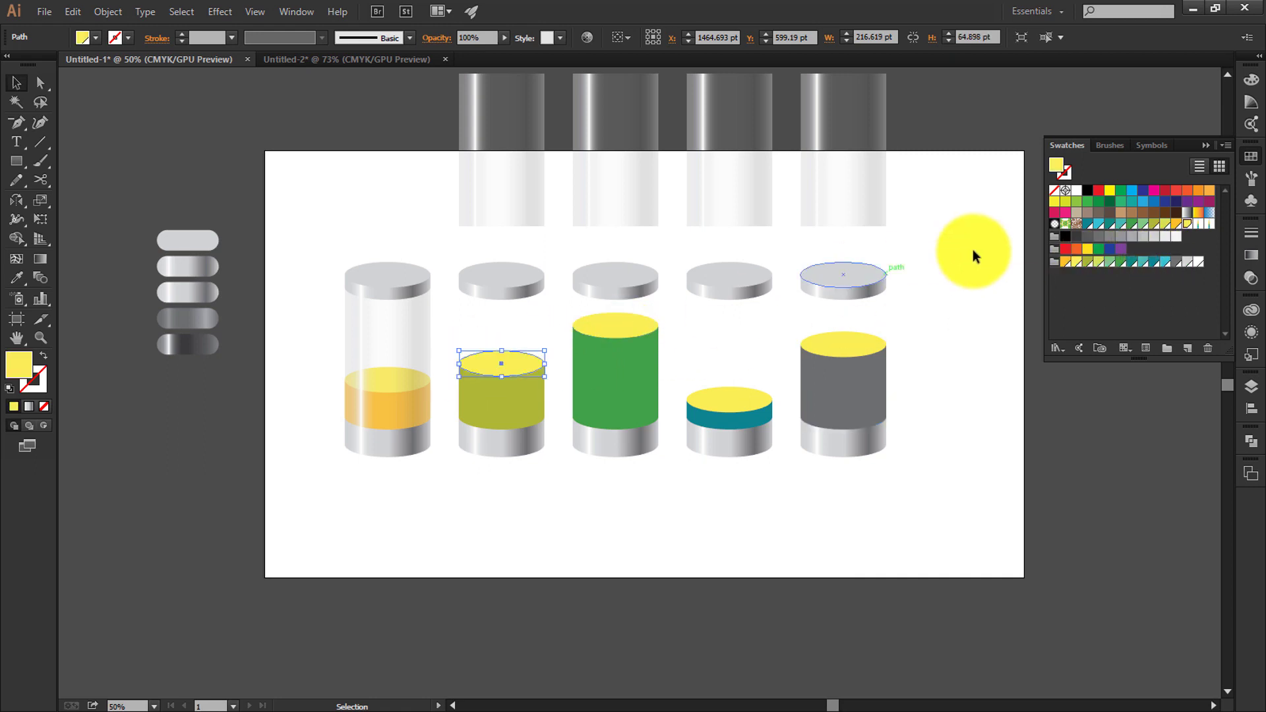
{"action": "left_click", "coordinate": [1083, 261]}
{"action": "left_click", "coordinate": [584, 386]}
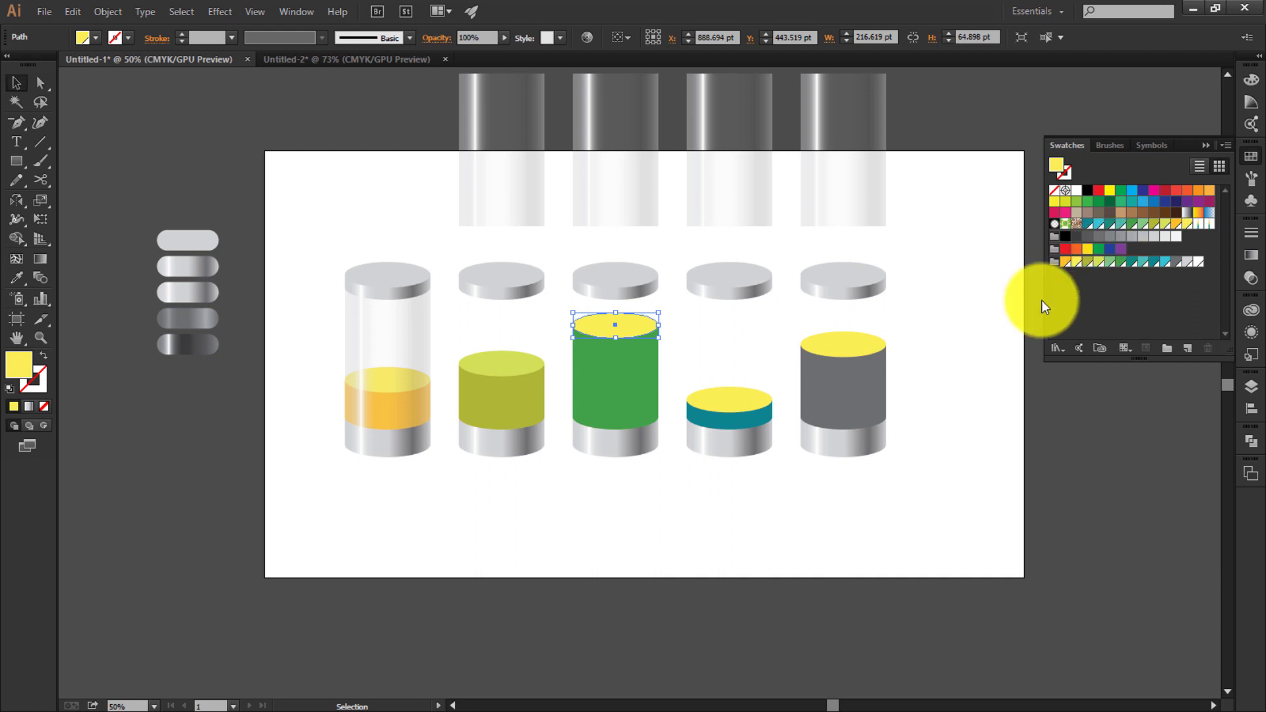
{"action": "left_click", "coordinate": [1110, 262]}
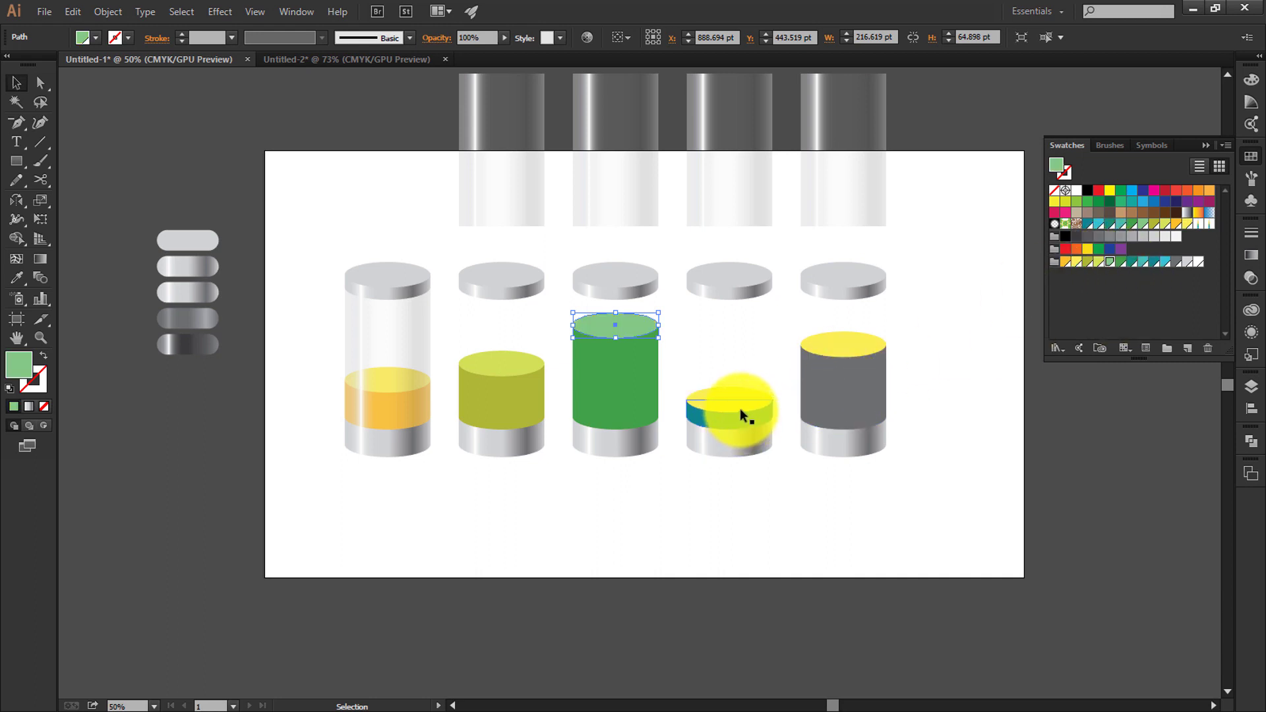
{"action": "left_click", "coordinate": [740, 409]}
{"action": "left_click", "coordinate": [1142, 263]}
{"action": "left_click", "coordinate": [850, 398]}
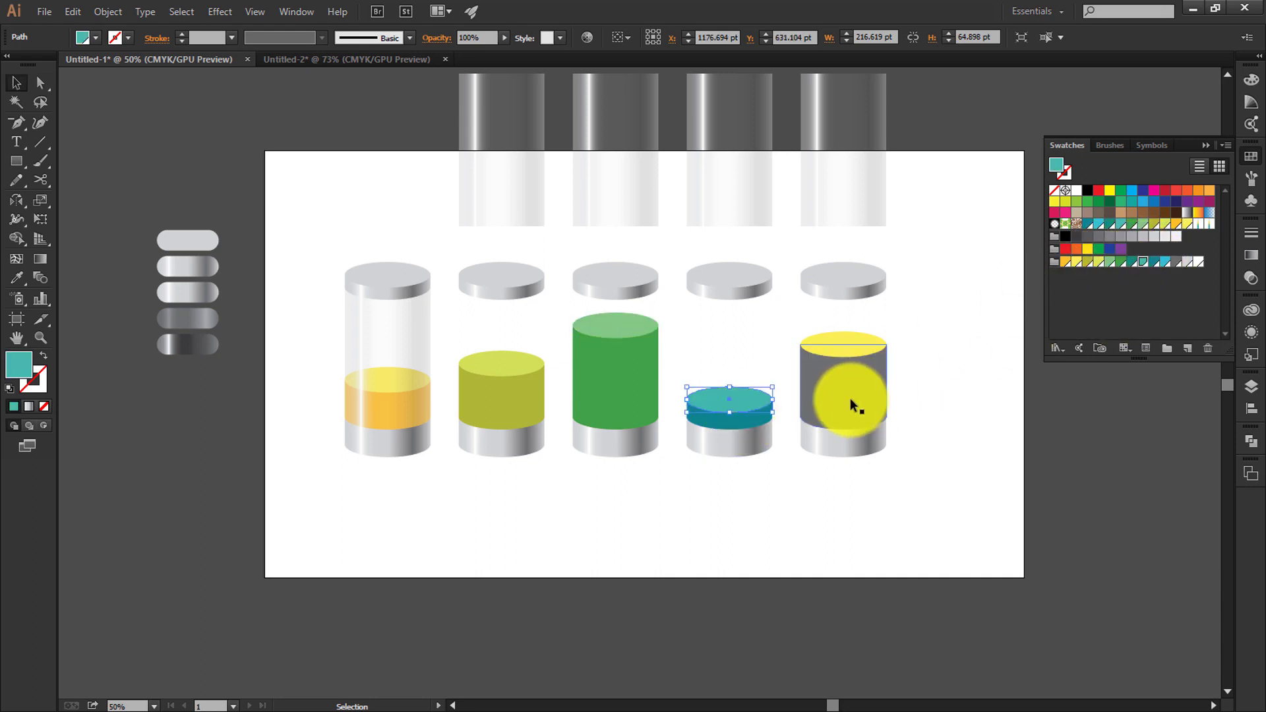
{"action": "left_click", "coordinate": [1091, 267]}
After checking the reference, make the fifth liquid dark teal with a cyan top.
{"action": "left_click", "coordinate": [306, 58]}
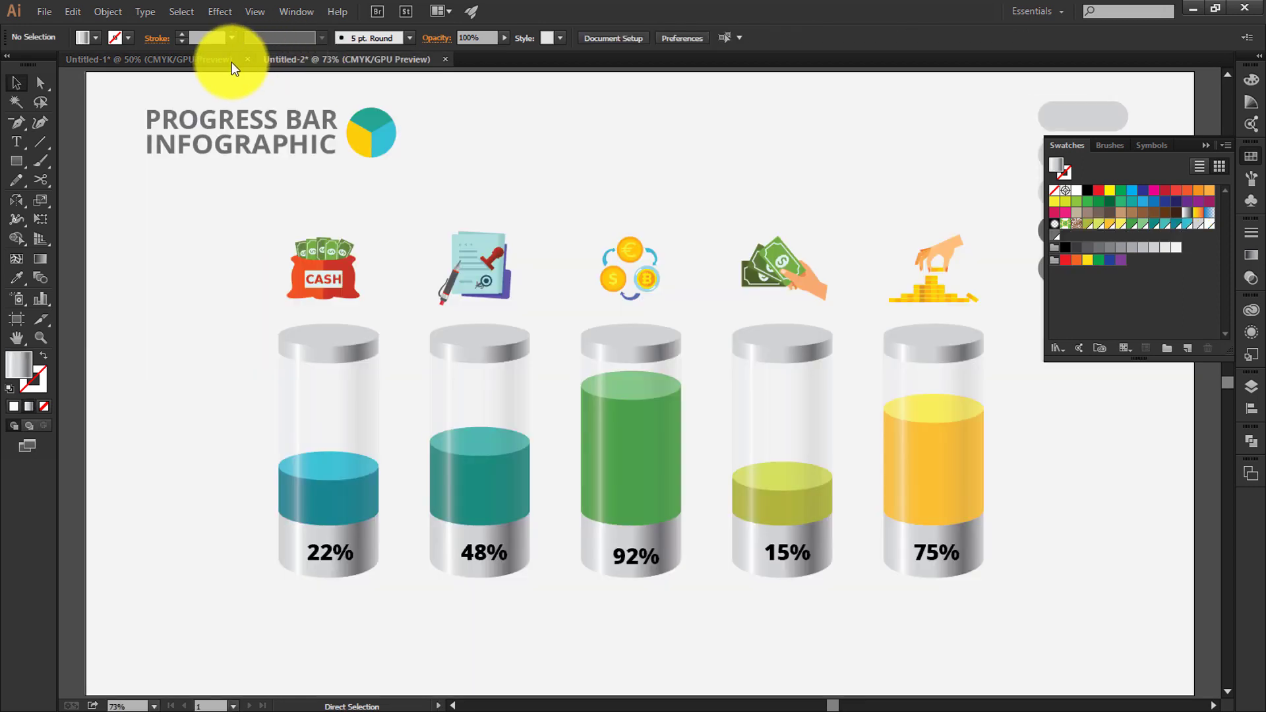
{"action": "left_click", "coordinate": [230, 59]}
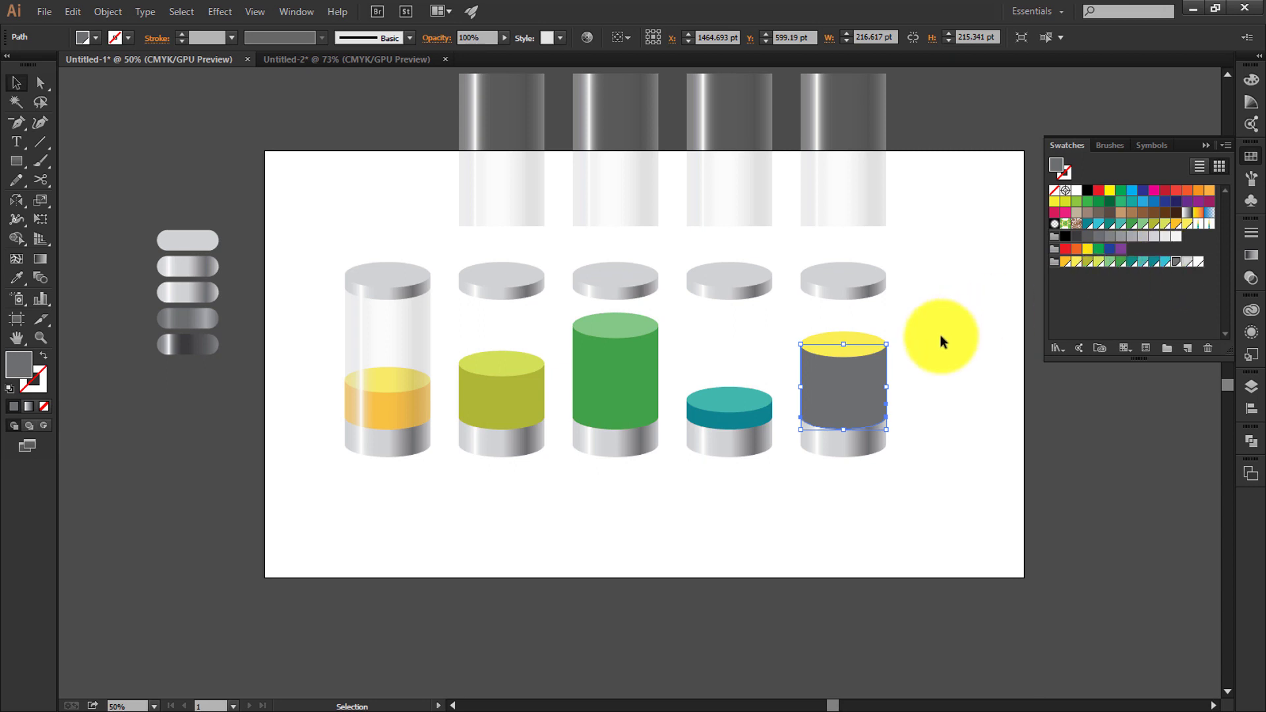
{"action": "left_click", "coordinate": [1154, 266]}
{"action": "left_click", "coordinate": [1163, 266]}
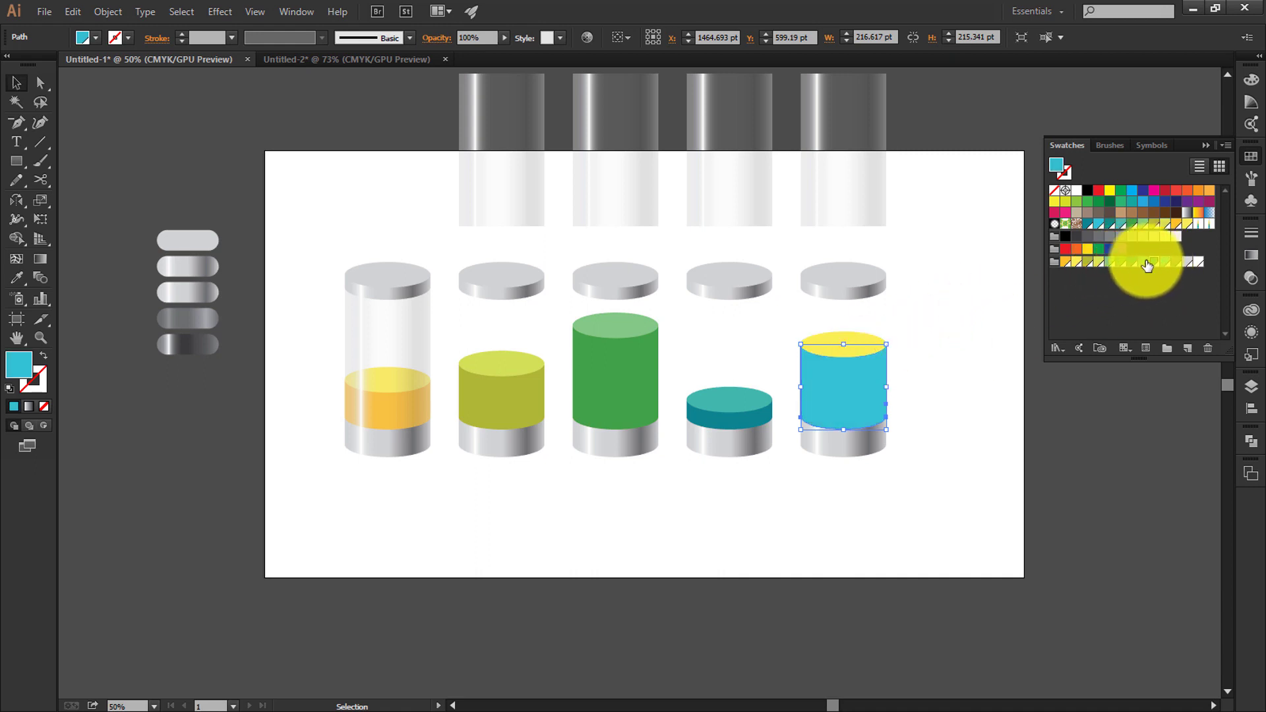
{"action": "left_click", "coordinate": [1148, 265]}
{"action": "left_click", "coordinate": [862, 333]}
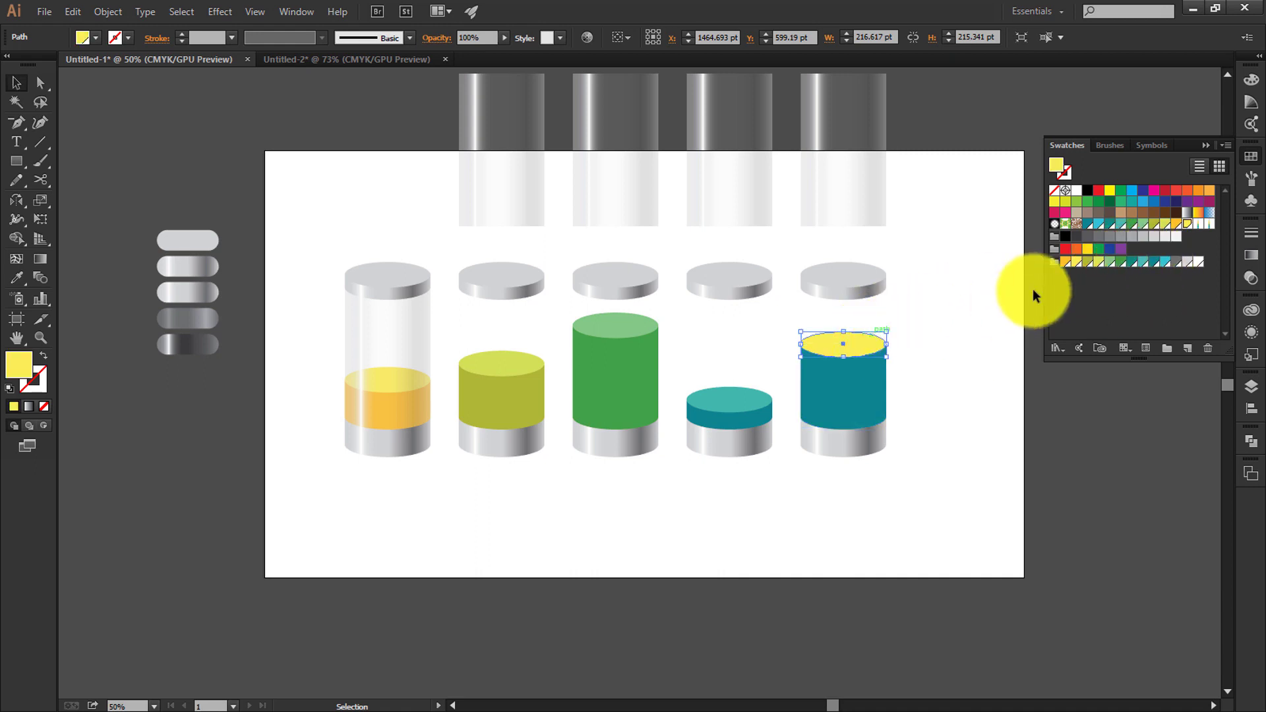
{"action": "left_click", "coordinate": [1166, 265]}
{"action": "left_click", "coordinate": [911, 386]}
{"action": "left_click", "coordinate": [1251, 156]}
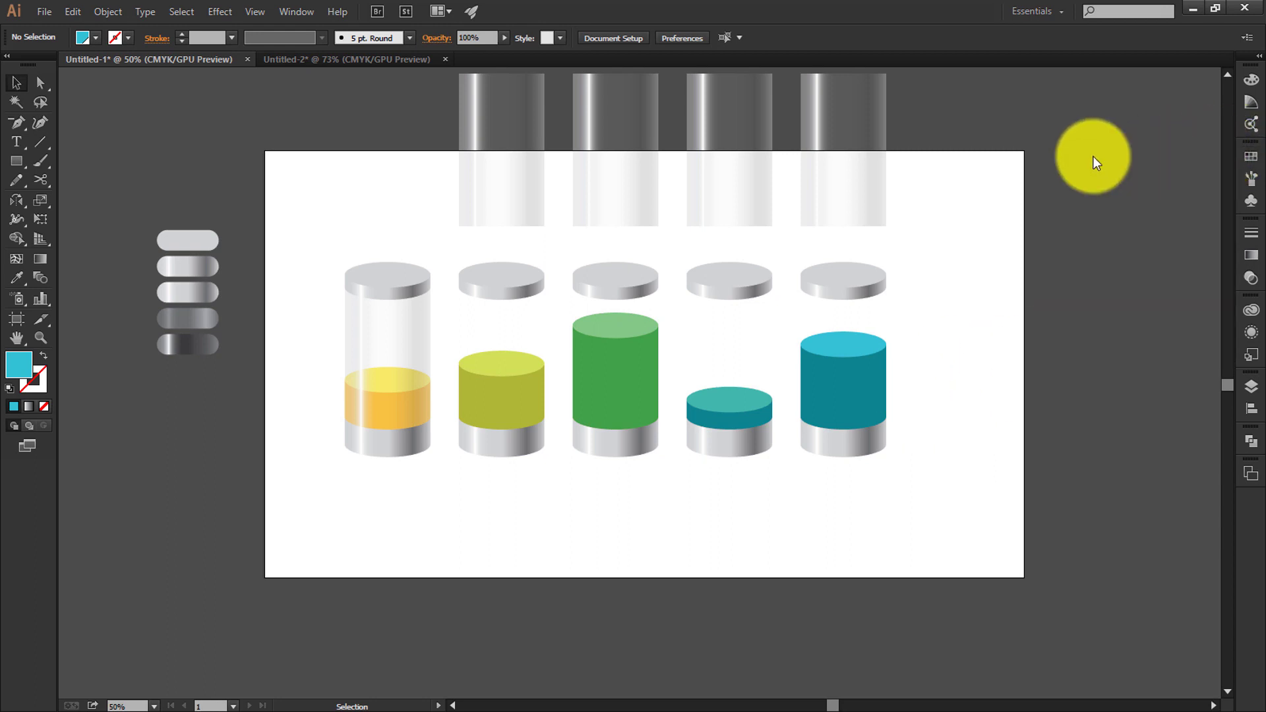
Lower the glass gradient panels over the four right cylinders, then shift all five down-right and enlarge them.
{"action": "left_click_drag", "start_coordinate": [998, 104], "coordinate": [523, 405]}
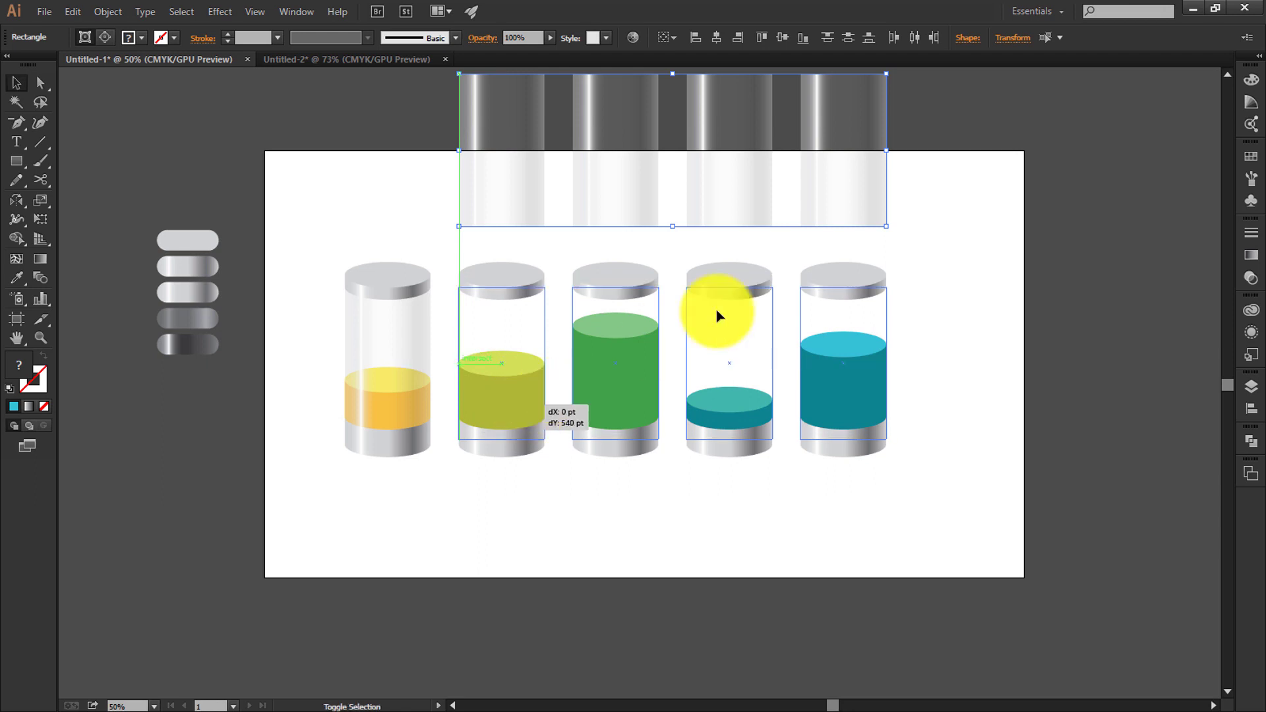
{"action": "left_click", "coordinate": [927, 267]}
{"action": "left_click_drag", "start_coordinate": [975, 218], "coordinate": [336, 552]}
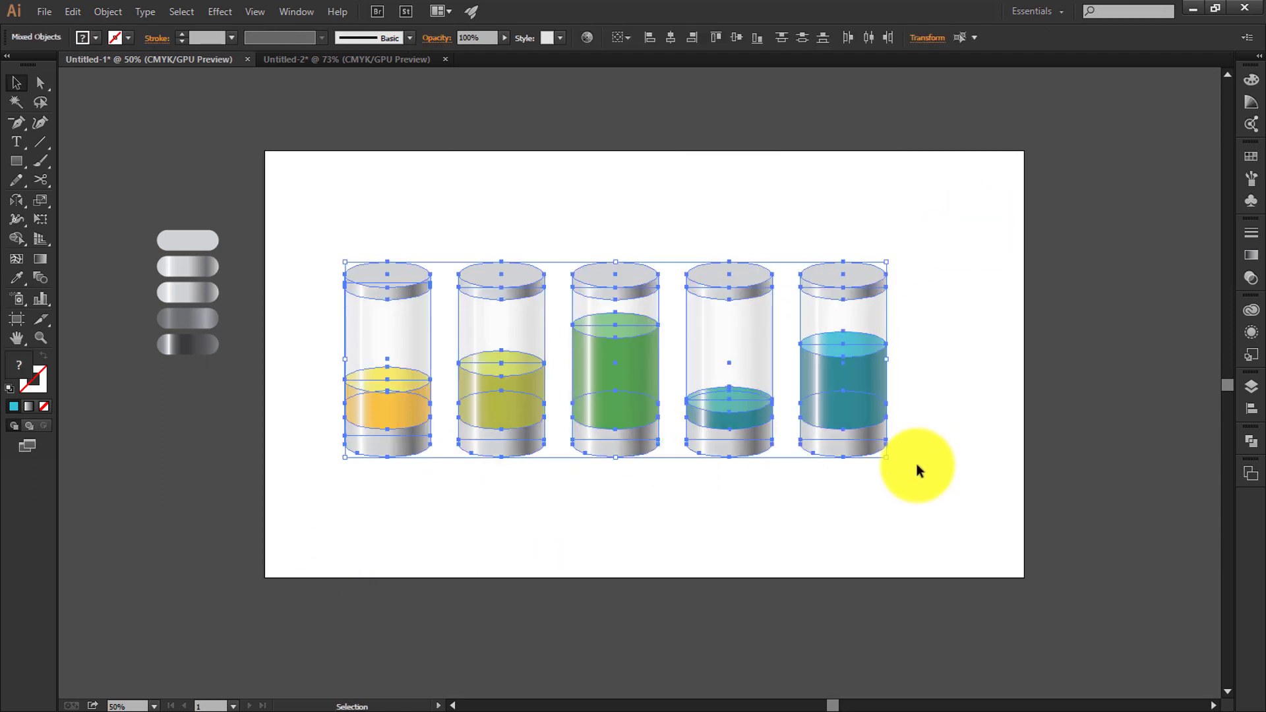
{"action": "left_click_drag", "start_coordinate": [830, 445], "coordinate": [926, 515]}
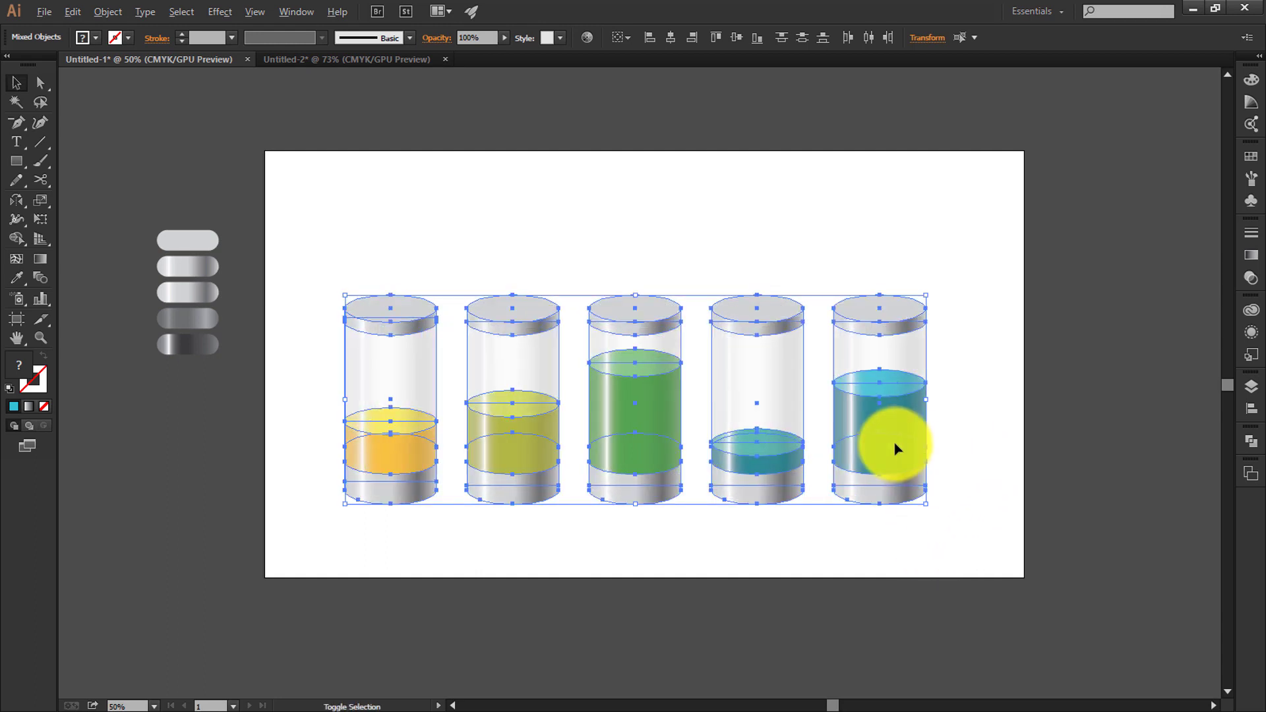
{"action": "left_click_drag", "start_coordinate": [894, 445], "coordinate": [899, 431]}
{"action": "left_click", "coordinate": [1001, 406]}
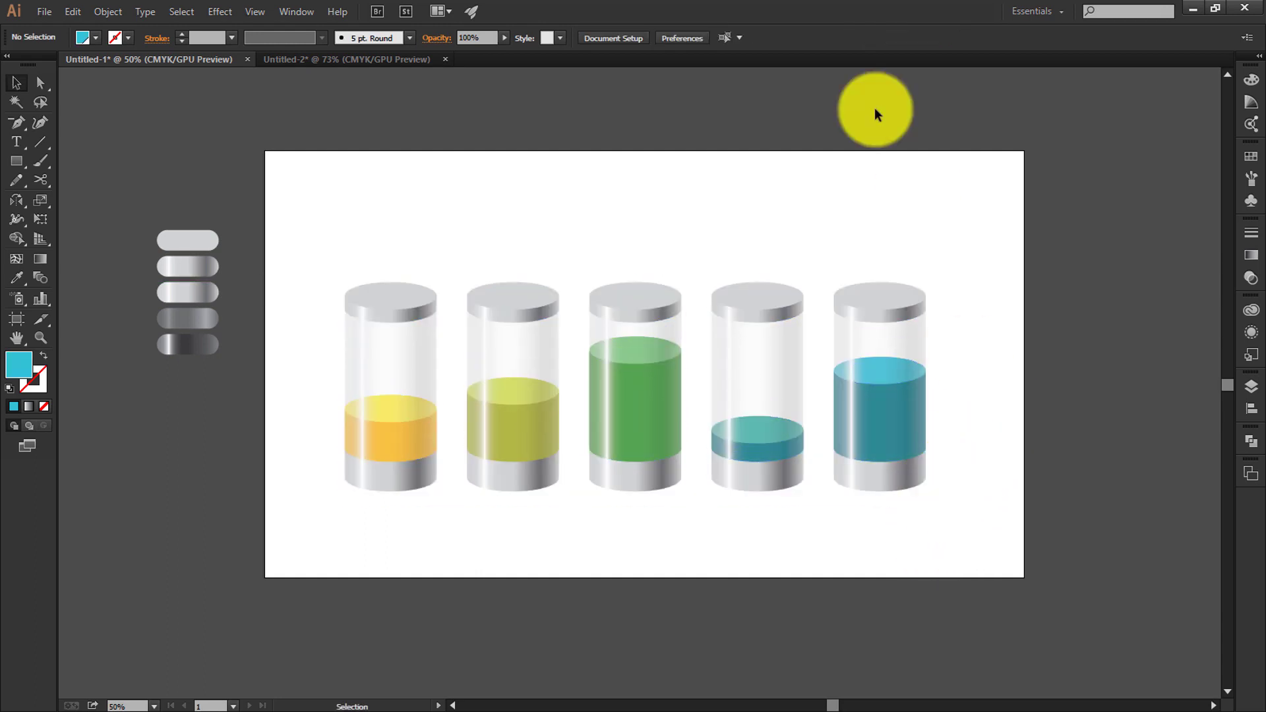
{"action": "left_click", "coordinate": [18, 141]}
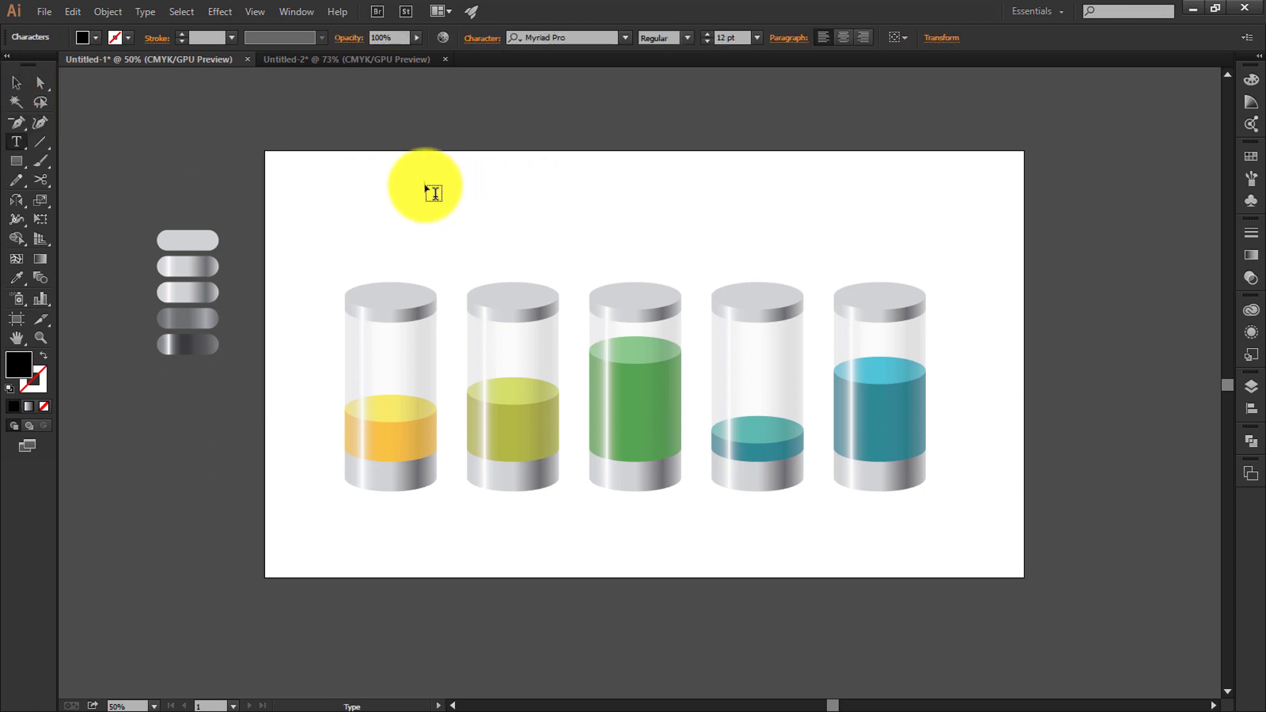
Copy the five finance icons and percentage labels from Untitled-2 into the Untitled-1 canvas.
{"action": "left_click", "coordinate": [376, 59]}
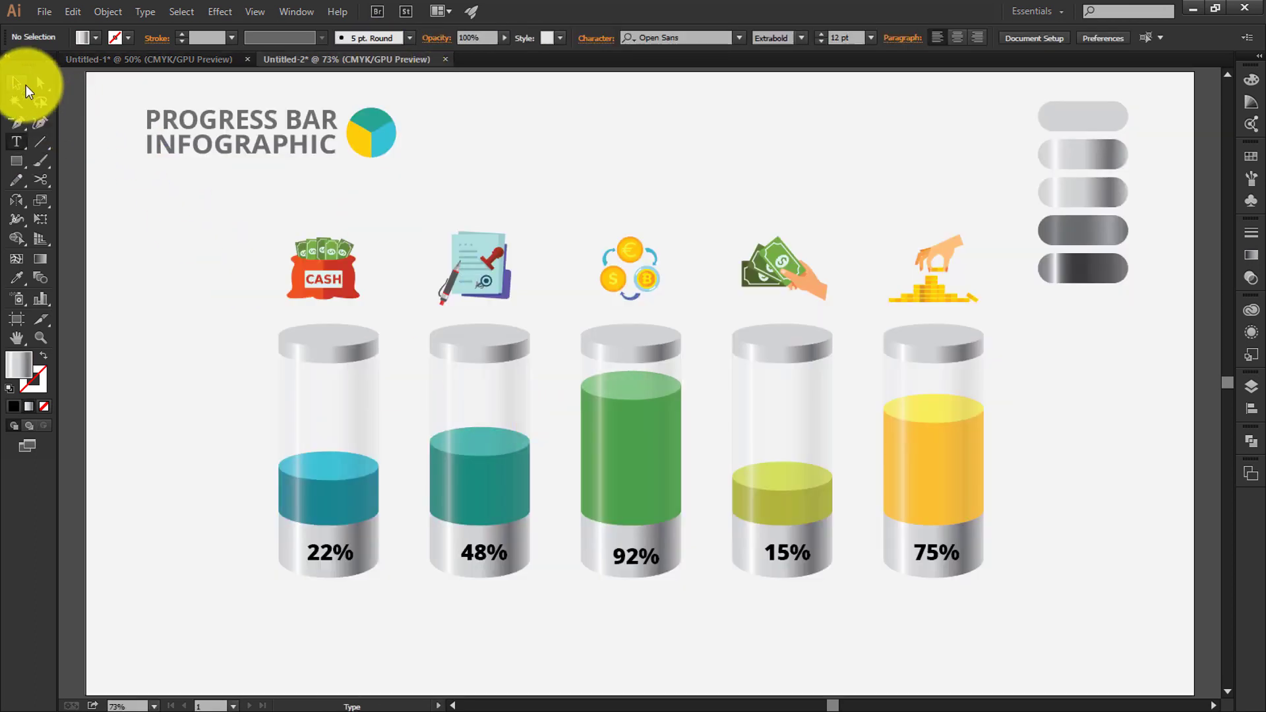
{"action": "left_click", "coordinate": [26, 88]}
{"action": "left_click", "coordinate": [328, 569]}
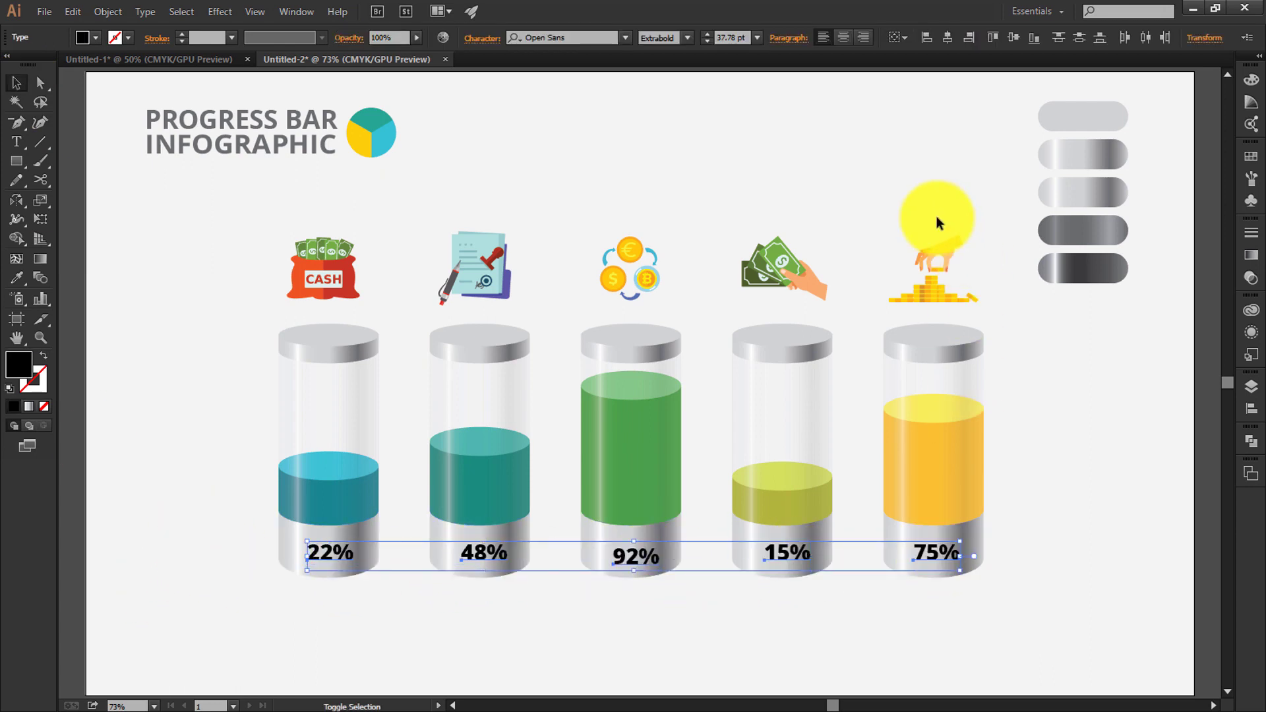
{"action": "left_click_drag", "start_coordinate": [376, 272], "coordinate": [273, 300]}
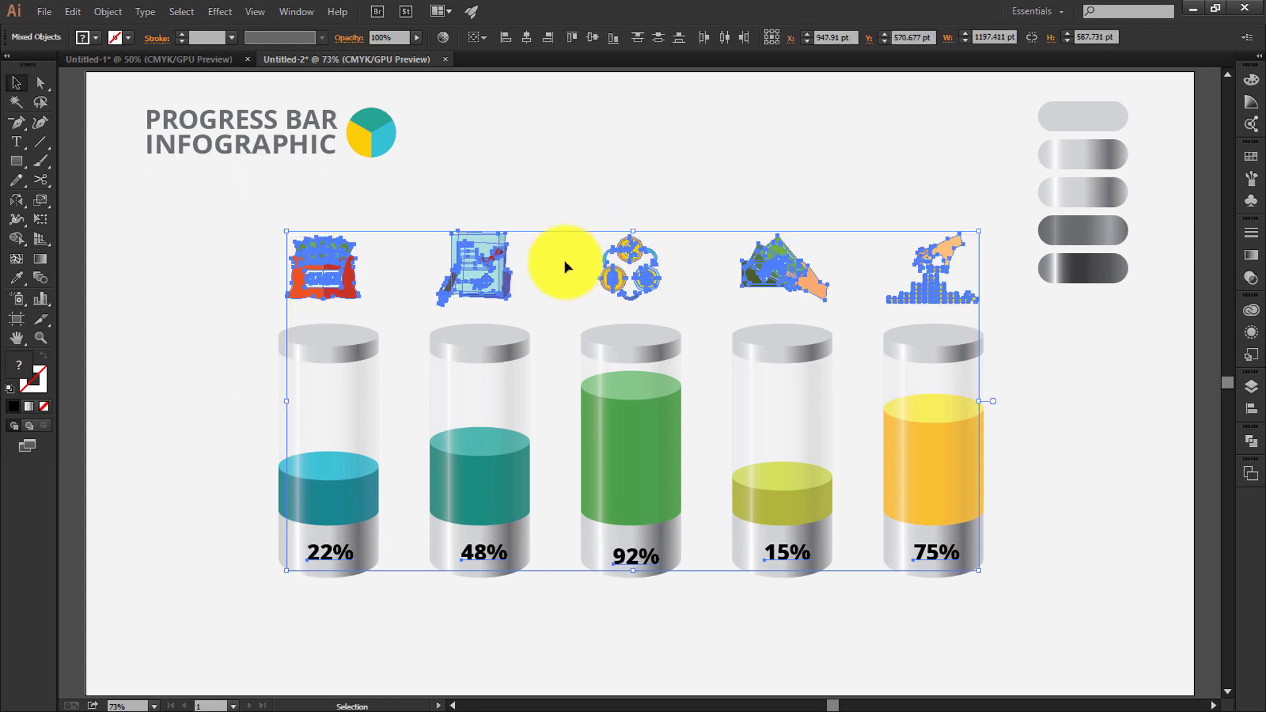
{"action": "left_click_drag", "start_coordinate": [340, 126], "coordinate": [192, 60]}
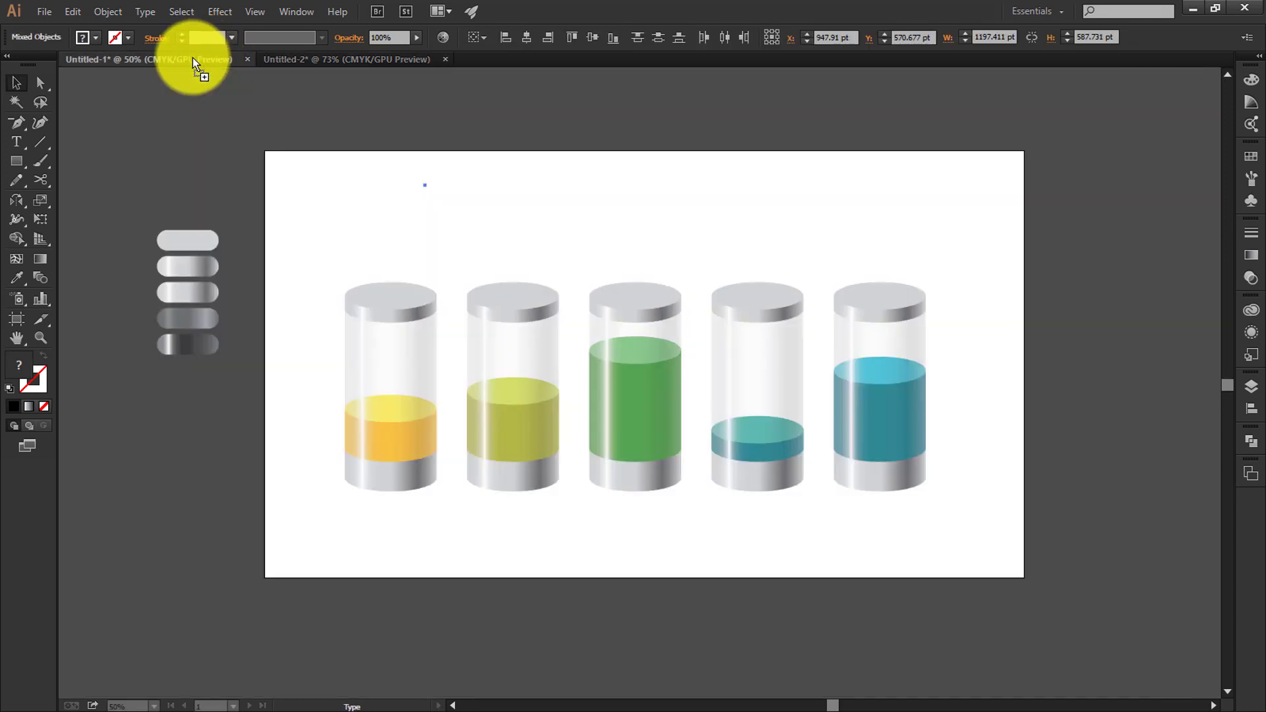
{"action": "left_click_drag", "start_coordinate": [917, 140], "coordinate": [595, 426]}
Place the 22%, 48%, 92%, 15% and 75% labels on the five cylinder bases.
{"action": "left_click", "coordinate": [475, 485]}
{"action": "left_click_drag", "start_coordinate": [380, 426], "coordinate": [344, 428]}
{"action": "left_click_drag", "start_coordinate": [487, 424], "coordinate": [472, 426]}
{"action": "left_click_drag", "start_coordinate": [597, 428], "coordinate": [604, 427]}
{"action": "left_click_drag", "start_coordinate": [693, 422], "coordinate": [715, 422]}
{"action": "left_click_drag", "start_coordinate": [796, 422], "coordinate": [842, 422]}
Bring the CASH, document, coins and remaining icons up above the cylinders.
{"action": "left_click_drag", "start_coordinate": [990, 379], "coordinate": [349, 210]}
{"action": "left_click_drag", "start_coordinate": [1094, 376], "coordinate": [592, 213]}
{"action": "left_click_drag", "start_coordinate": [1207, 374], "coordinate": [472, 198]}
{"action": "left_click_drag", "start_coordinate": [821, 235], "coordinate": [500, 255]}
{"action": "left_click_drag", "start_coordinate": [939, 343], "coordinate": [1141, 428]}
{"action": "left_click_drag", "start_coordinate": [1013, 391], "coordinate": [424, 210]}
{"action": "left_click_drag", "start_coordinate": [624, 158], "coordinate": [762, 199]}
{"action": "left_click", "coordinate": [717, 177]}
{"action": "left_click_drag", "start_coordinate": [561, 257], "coordinate": [556, 256]}
Undo a stray move, centre each of the five icons over its cylinder, and fit the artboard.
{"action": "key", "text": "ctrl+z"}
{"action": "key", "text": "ctrl+z"}
{"action": "key", "text": "ctrl+z"}
{"action": "key", "text": "ctrl+z"}
{"action": "key", "text": "ctrl+z"}
{"action": "key", "text": "ctrl+z"}
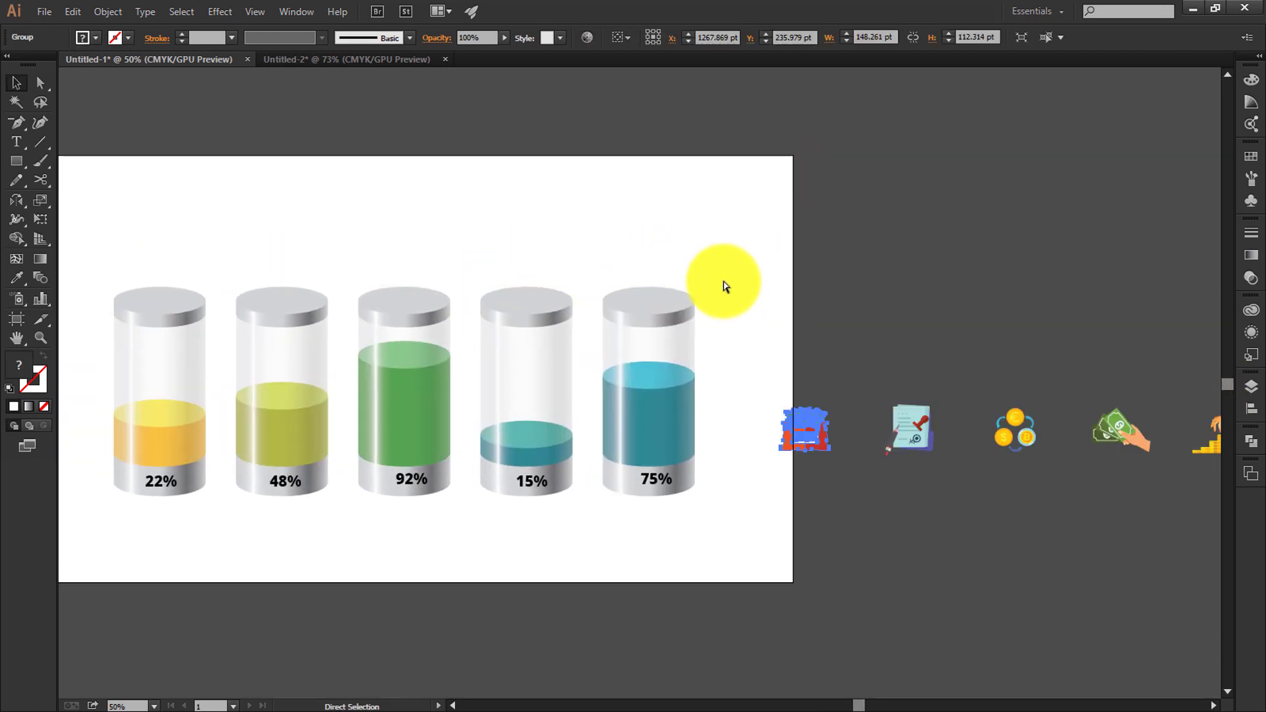
{"action": "key", "text": "ctrl+shift+z"}
{"action": "left_click", "coordinate": [1020, 381]}
{"action": "left_click_drag", "start_coordinate": [1201, 355], "coordinate": [1021, 346]}
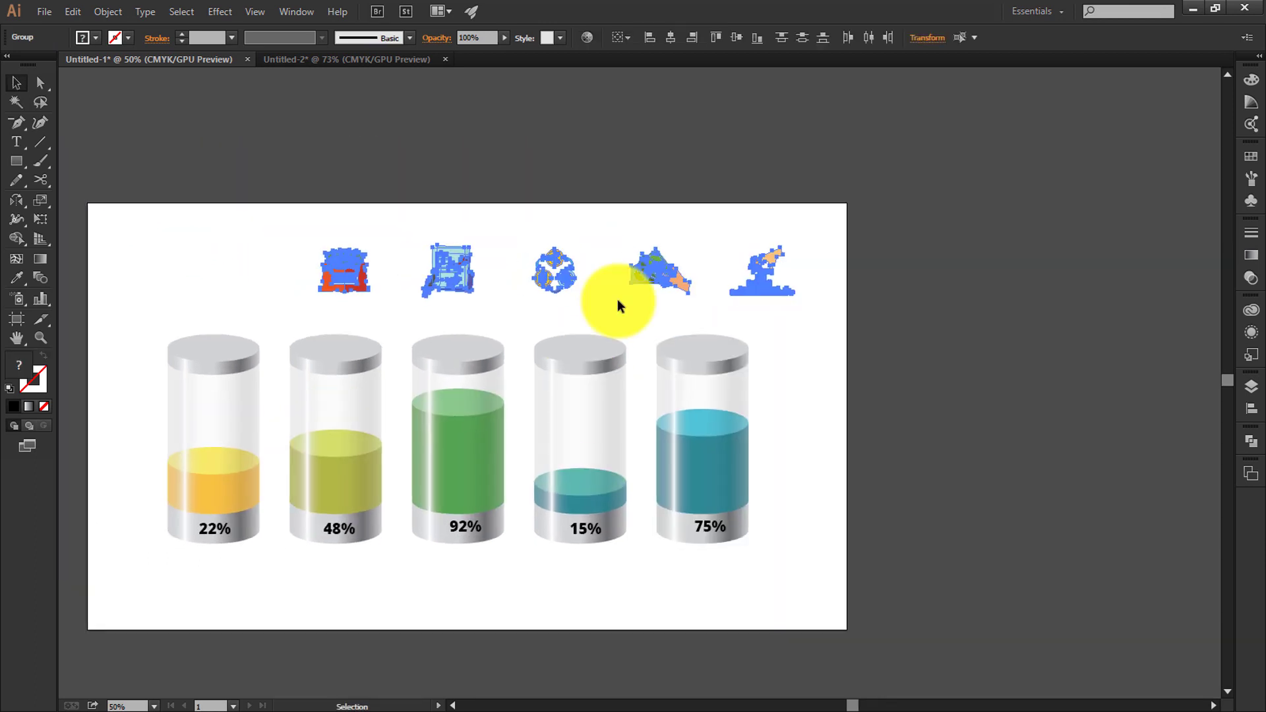
{"action": "left_click_drag", "start_coordinate": [617, 298], "coordinate": [205, 291]}
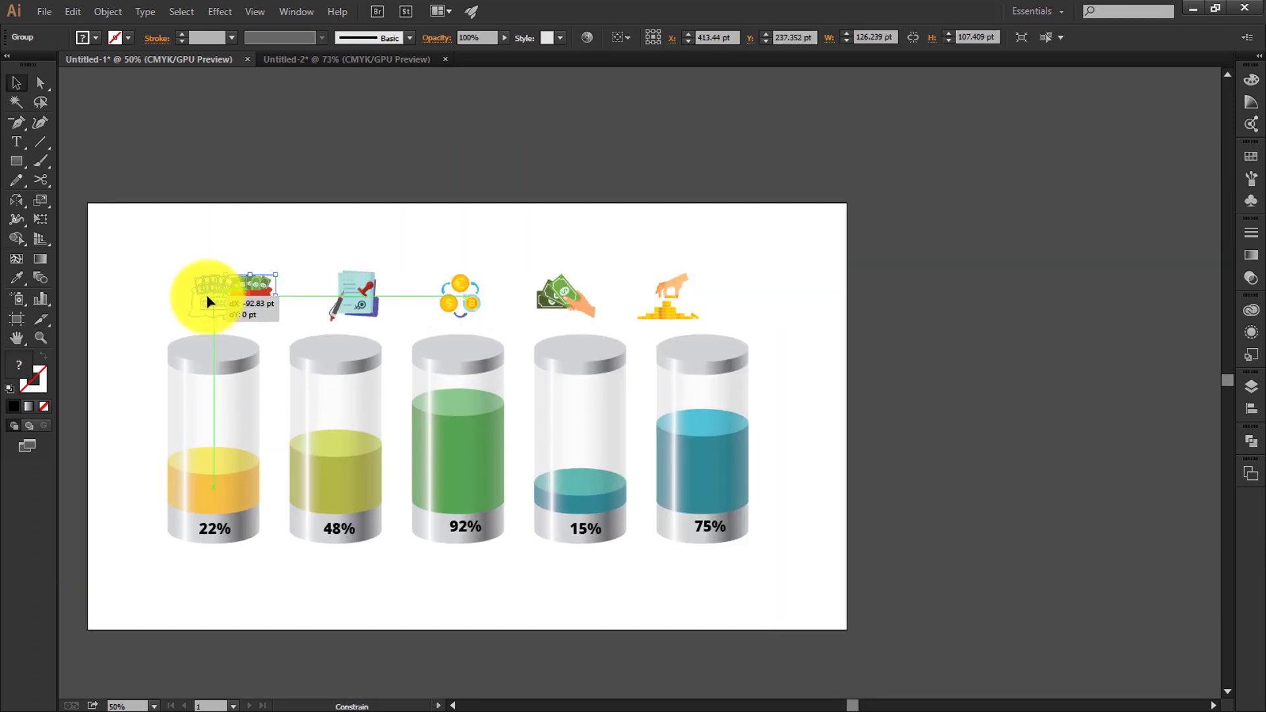
{"action": "left_click_drag", "start_coordinate": [347, 314], "coordinate": [332, 314]}
{"action": "left_click_drag", "start_coordinate": [561, 307], "coordinate": [576, 308]}
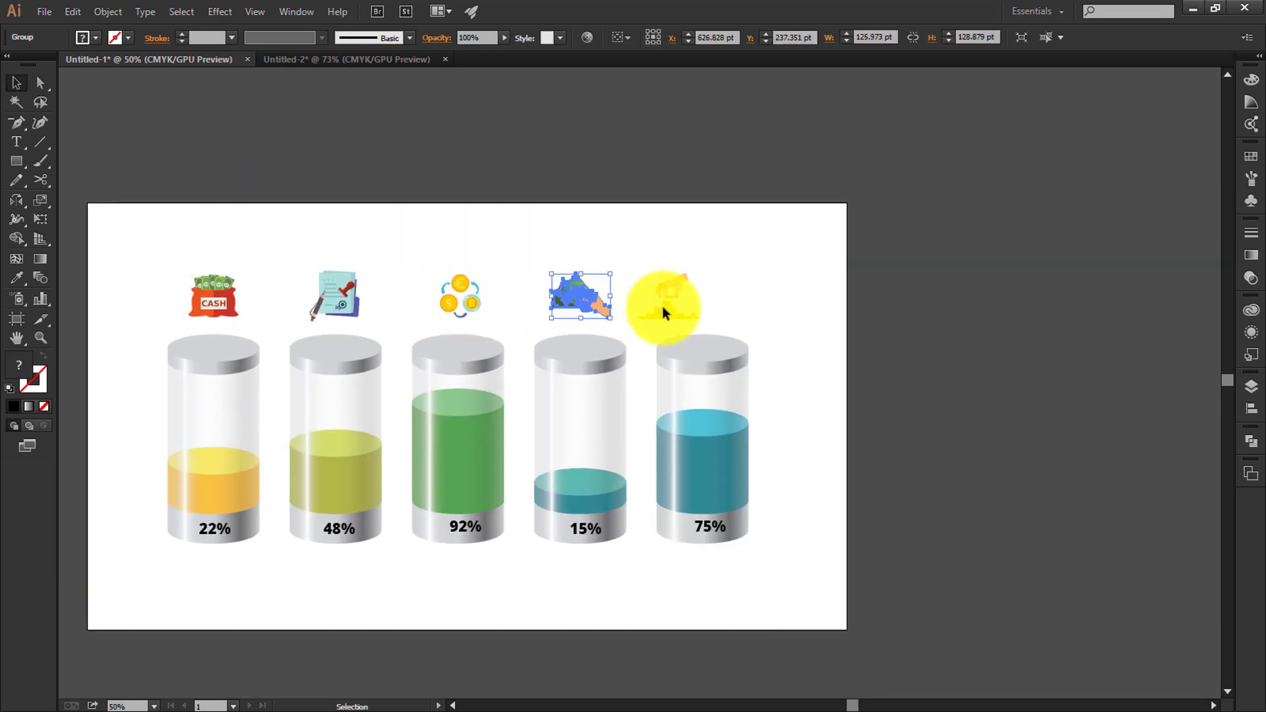
{"action": "left_click_drag", "start_coordinate": [662, 307], "coordinate": [697, 307]}
{"action": "left_click", "coordinate": [785, 303]}
{"action": "key", "text": "ctrl+0"}
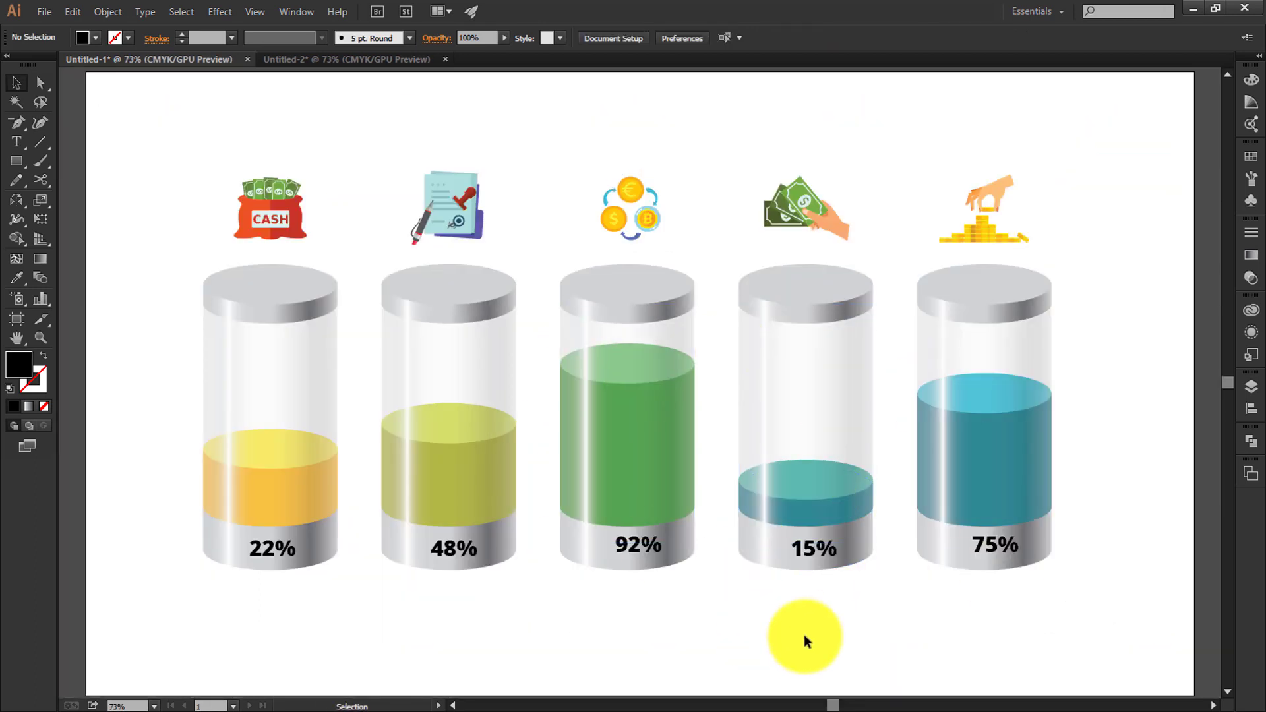
Nudge the 15% and 92% labels to sit centred on the fourth and third cylinder bases.
{"action": "left_click", "coordinate": [810, 556]}
{"action": "mouse_move", "coordinate": [810, 556]}
{"action": "left_mouse_down"}
{"action": "mouse_move", "coordinate": [828, 602]}
{"action": "mouse_move", "coordinate": [818, 561]}
{"action": "left_mouse_up"}
{"action": "left_click_drag", "start_coordinate": [633, 542], "coordinate": [638, 547]}
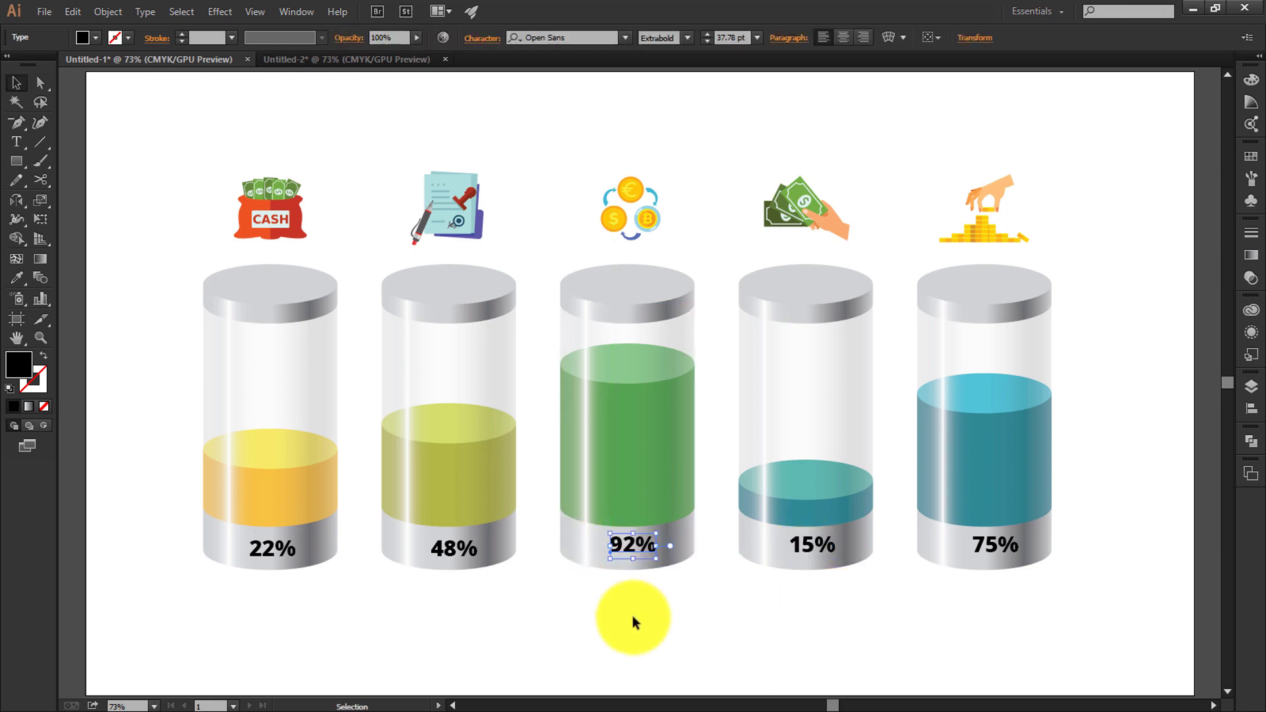
{"action": "left_click", "coordinate": [632, 615]}
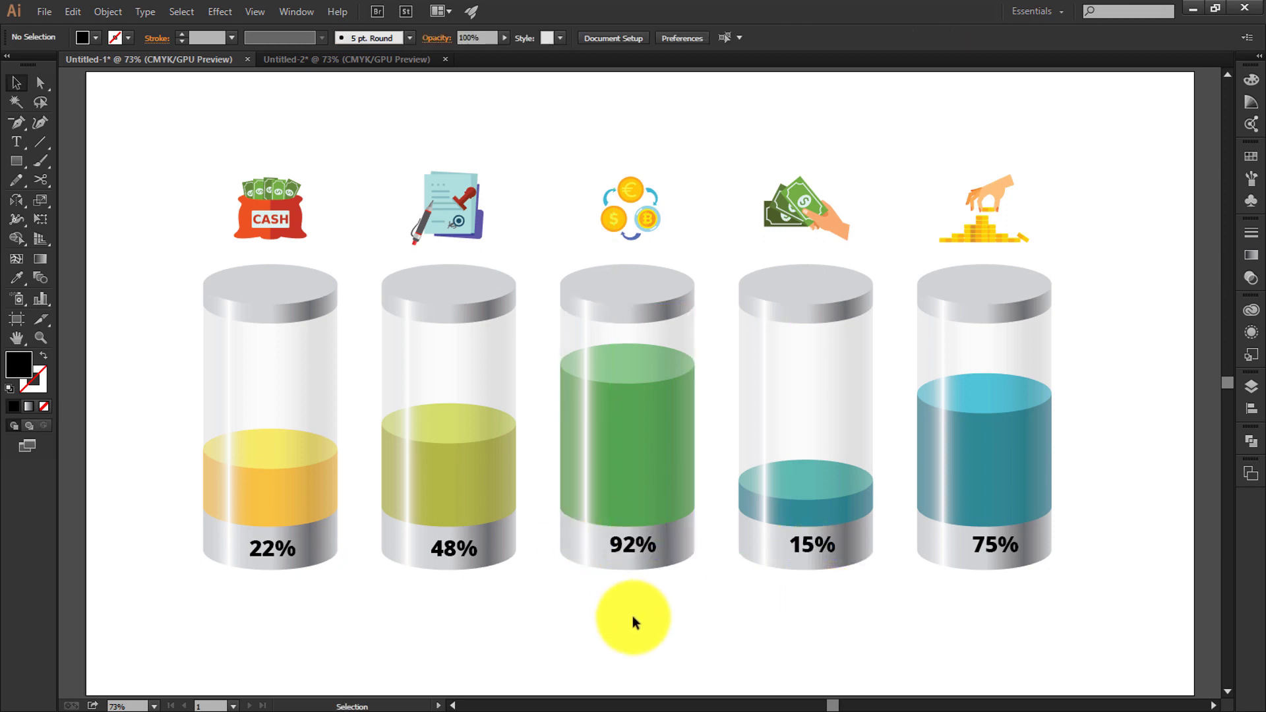